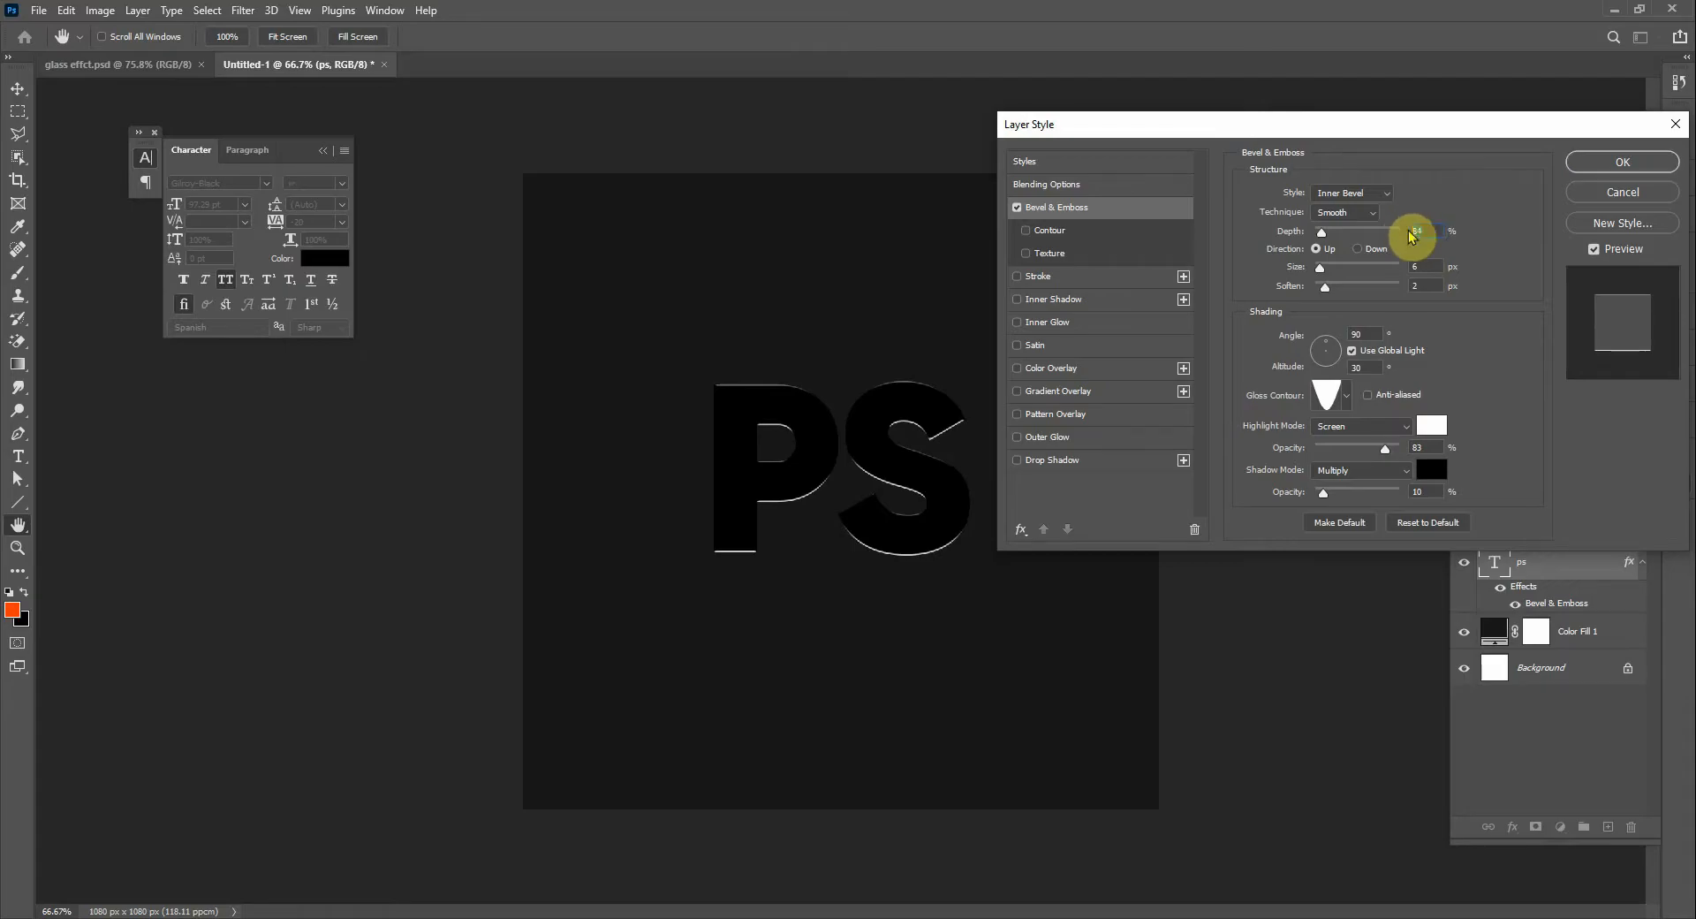
Set the Bevel & Emboss depth of the ps text layer to 90%
{"action": "type", "text": "86"}
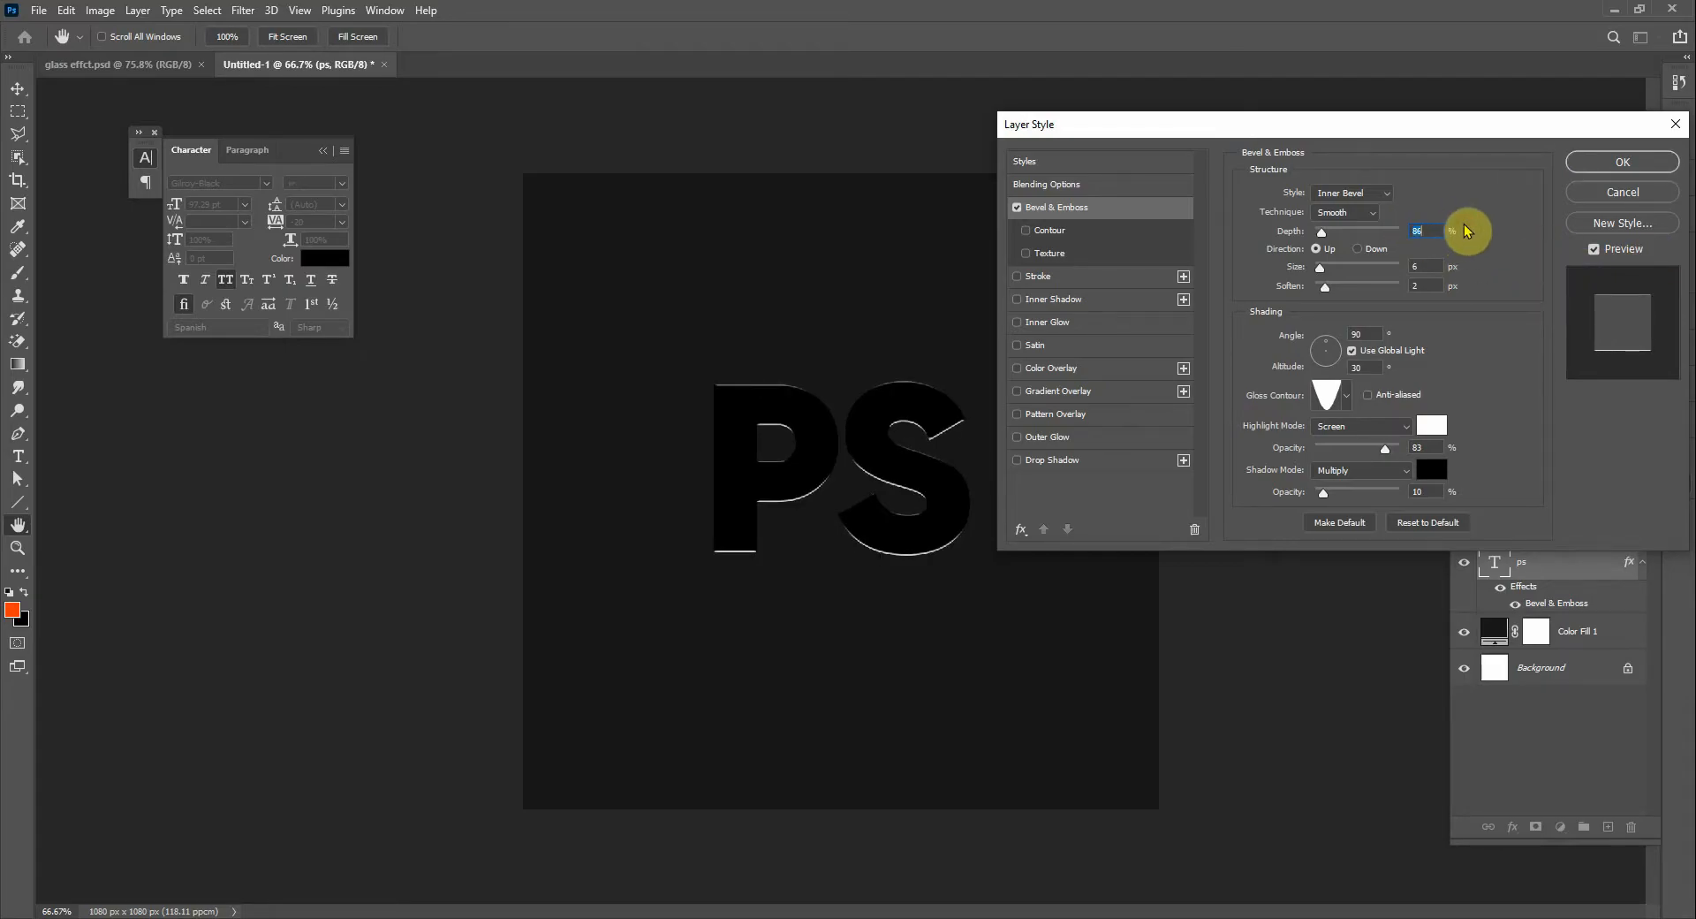
{"action": "mouse_move", "coordinate": [1324, 233]}
{"action": "left_mouse_down"}
{"action": "mouse_move", "coordinate": [1357, 235]}
{"action": "mouse_move", "coordinate": [1291, 239]}
{"action": "mouse_move", "coordinate": [1428, 232]}
{"action": "mouse_move", "coordinate": [1327, 235]}
{"action": "left_mouse_up"}
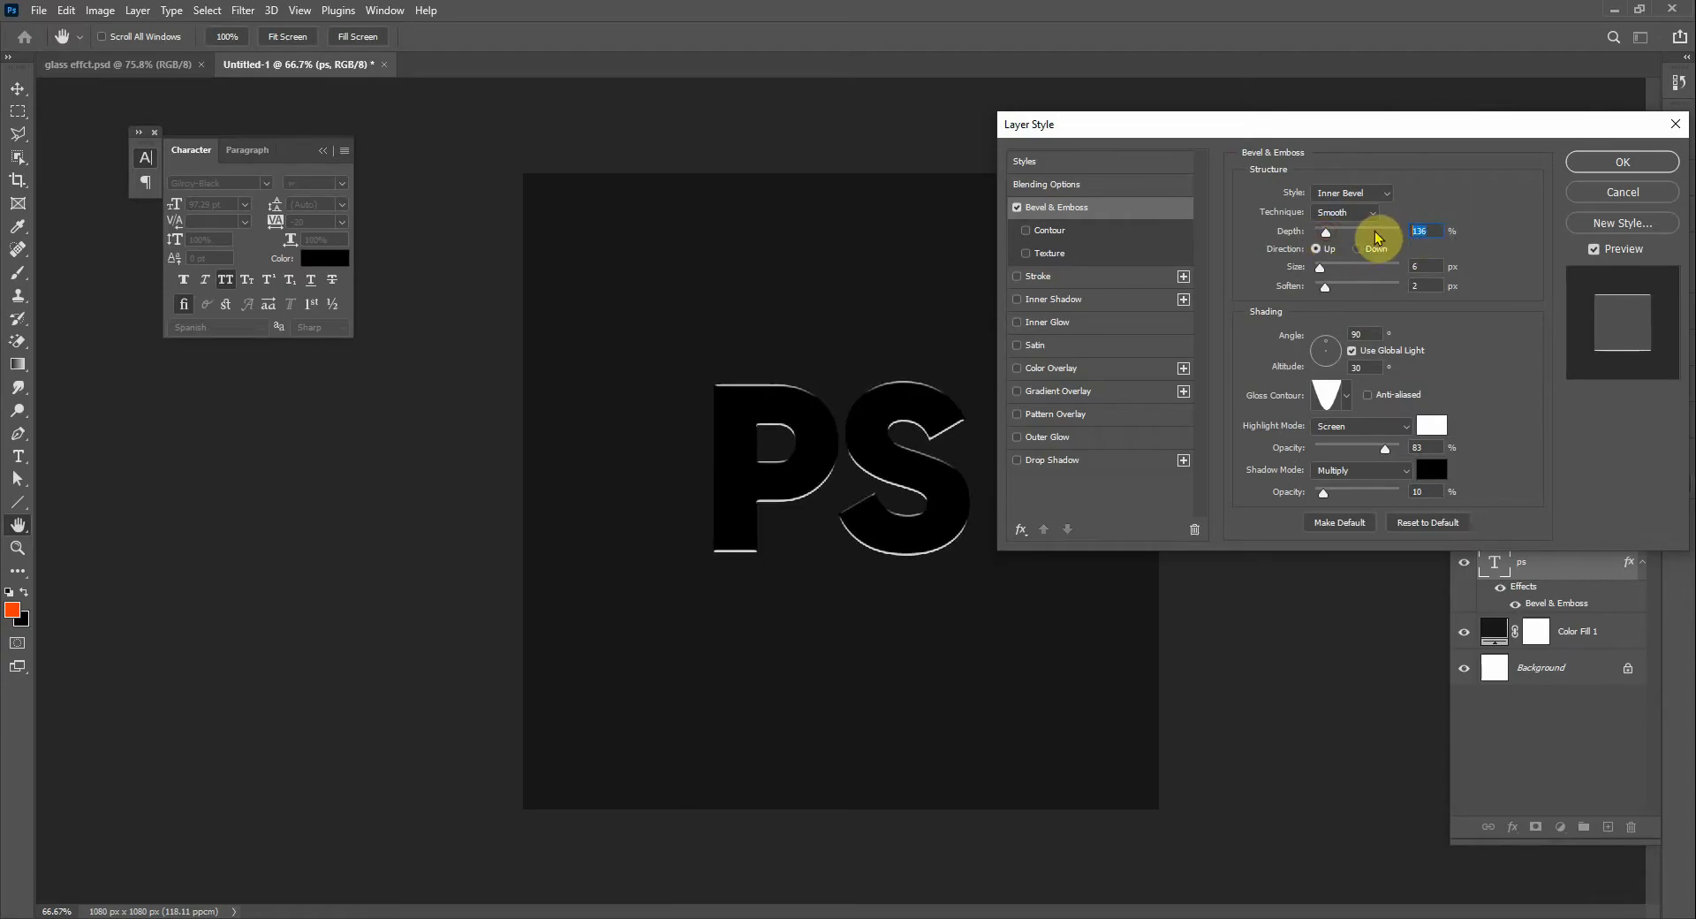
{"action": "type", "text": "90"}
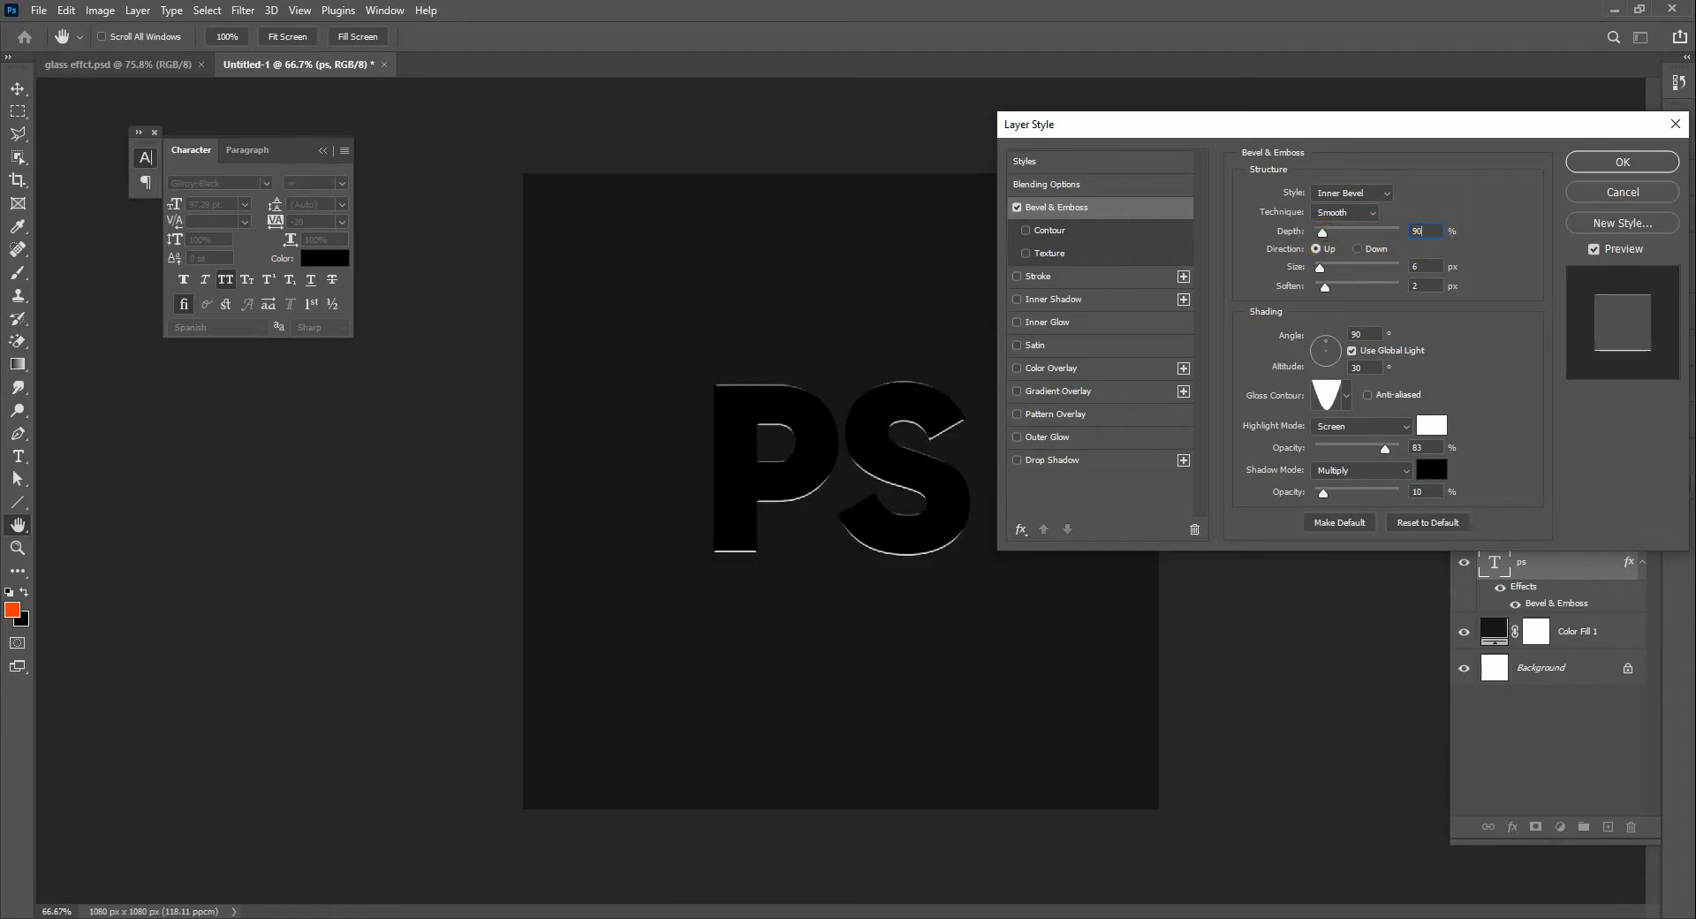
{"action": "left_click", "coordinate": [1461, 306]}
Try shading angles of 95° and 80° and altitudes of 35° and 25°, ending at 90° and 30°
{"action": "left_click", "coordinate": [1361, 336]}
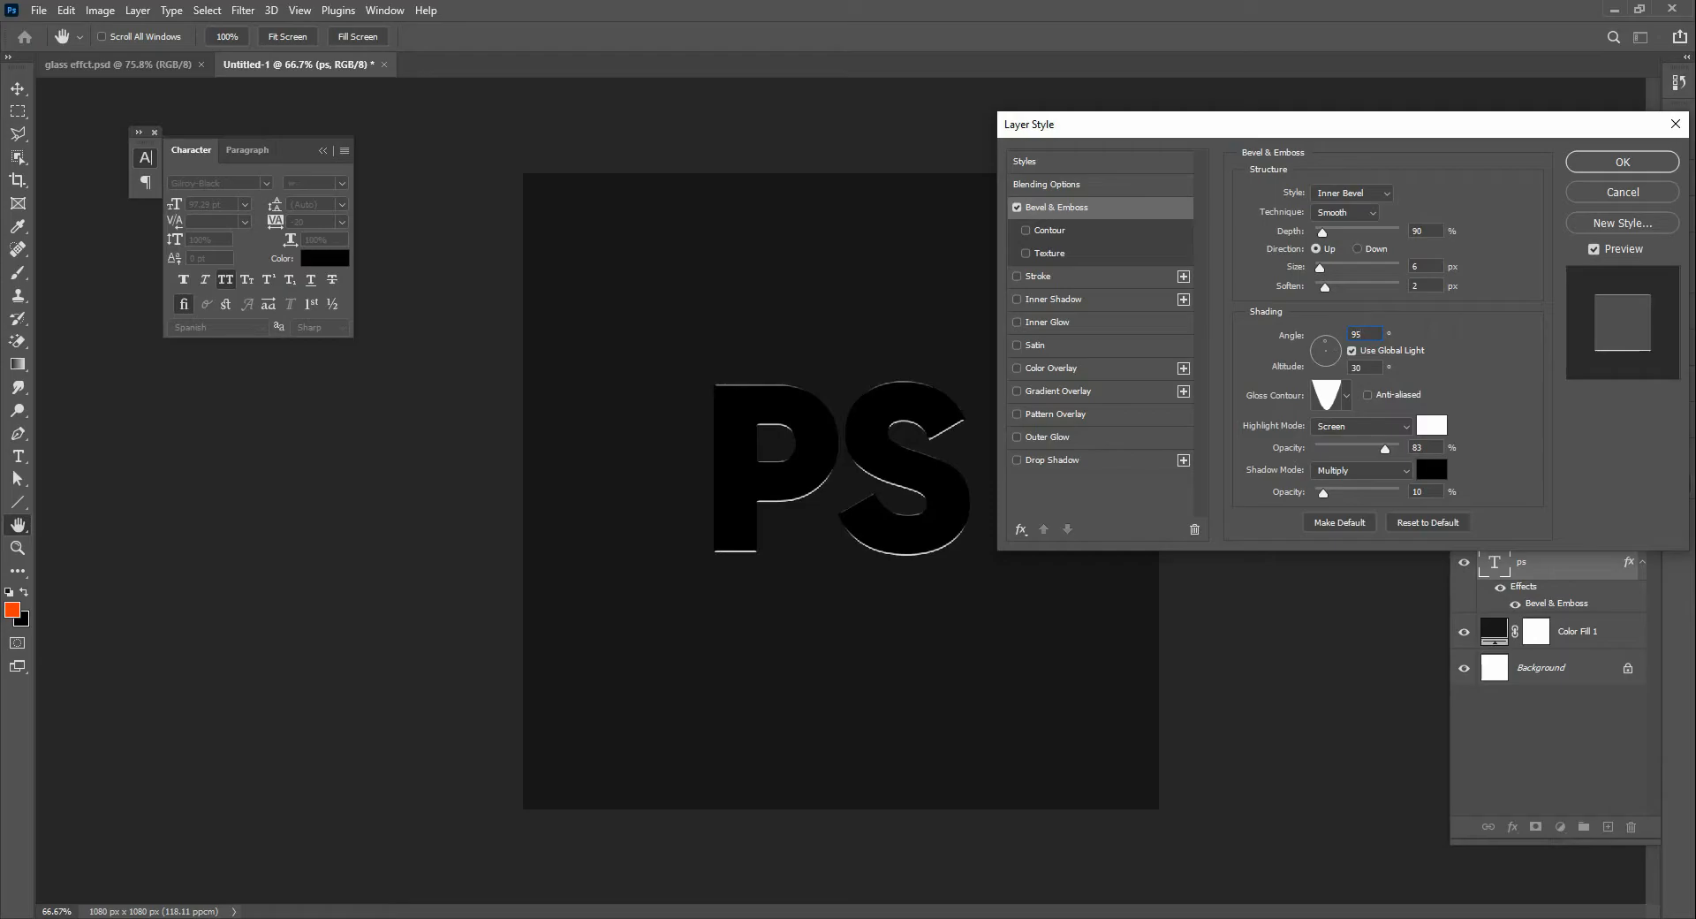
{"action": "left_click", "coordinate": [1367, 334]}
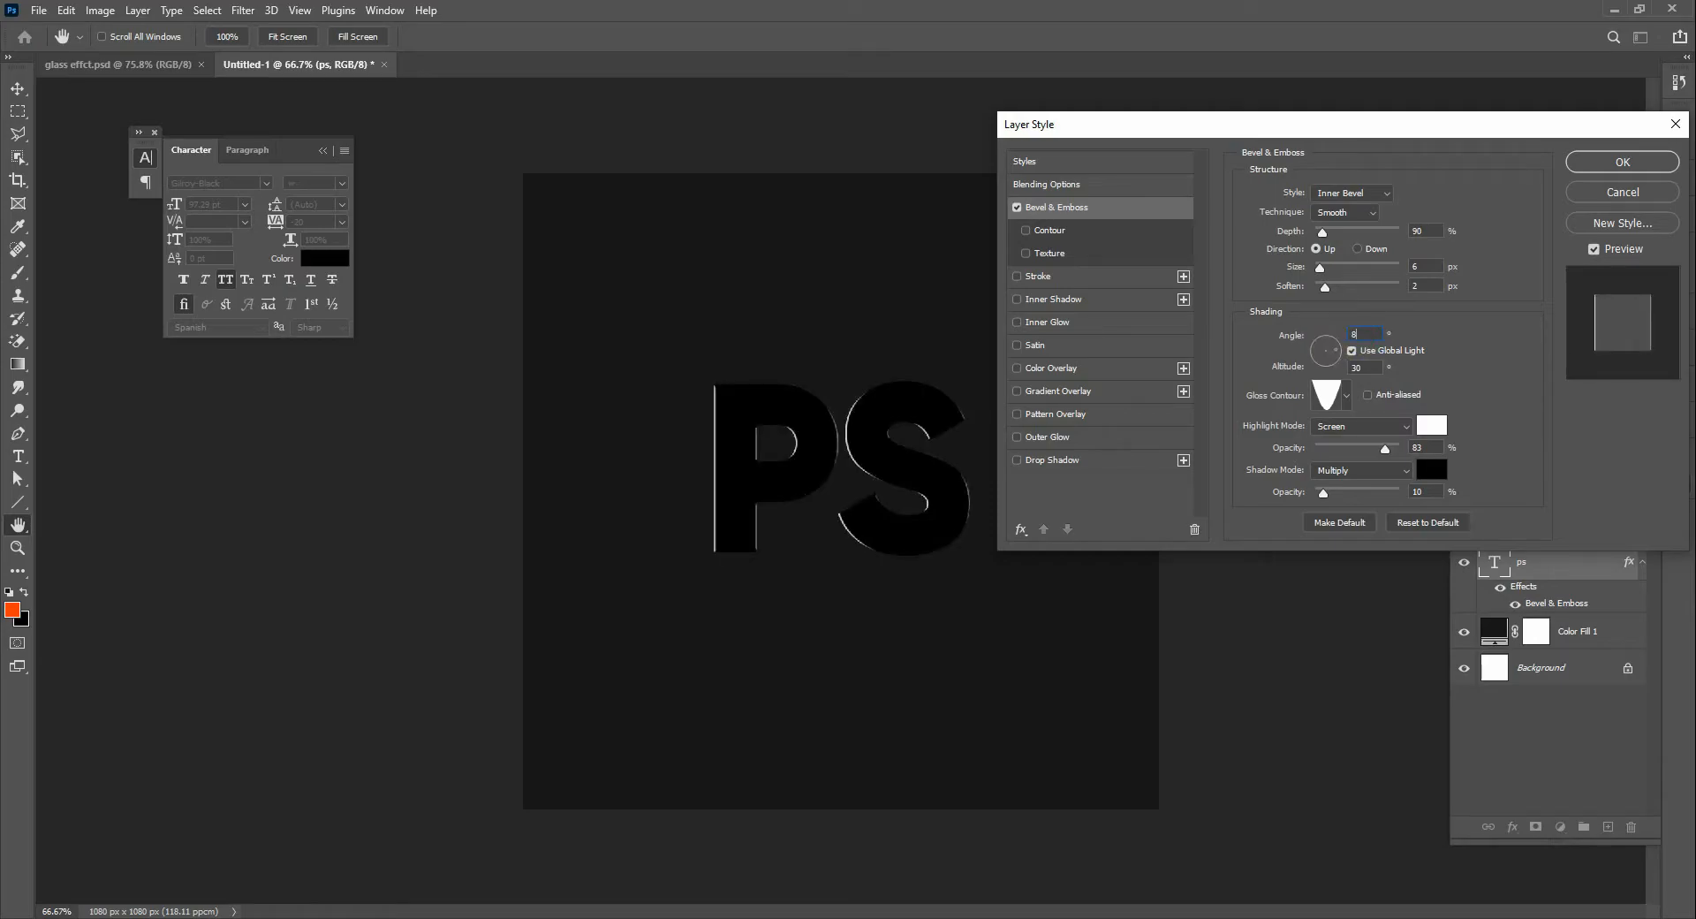
{"action": "double_click", "coordinate": [1349, 335]}
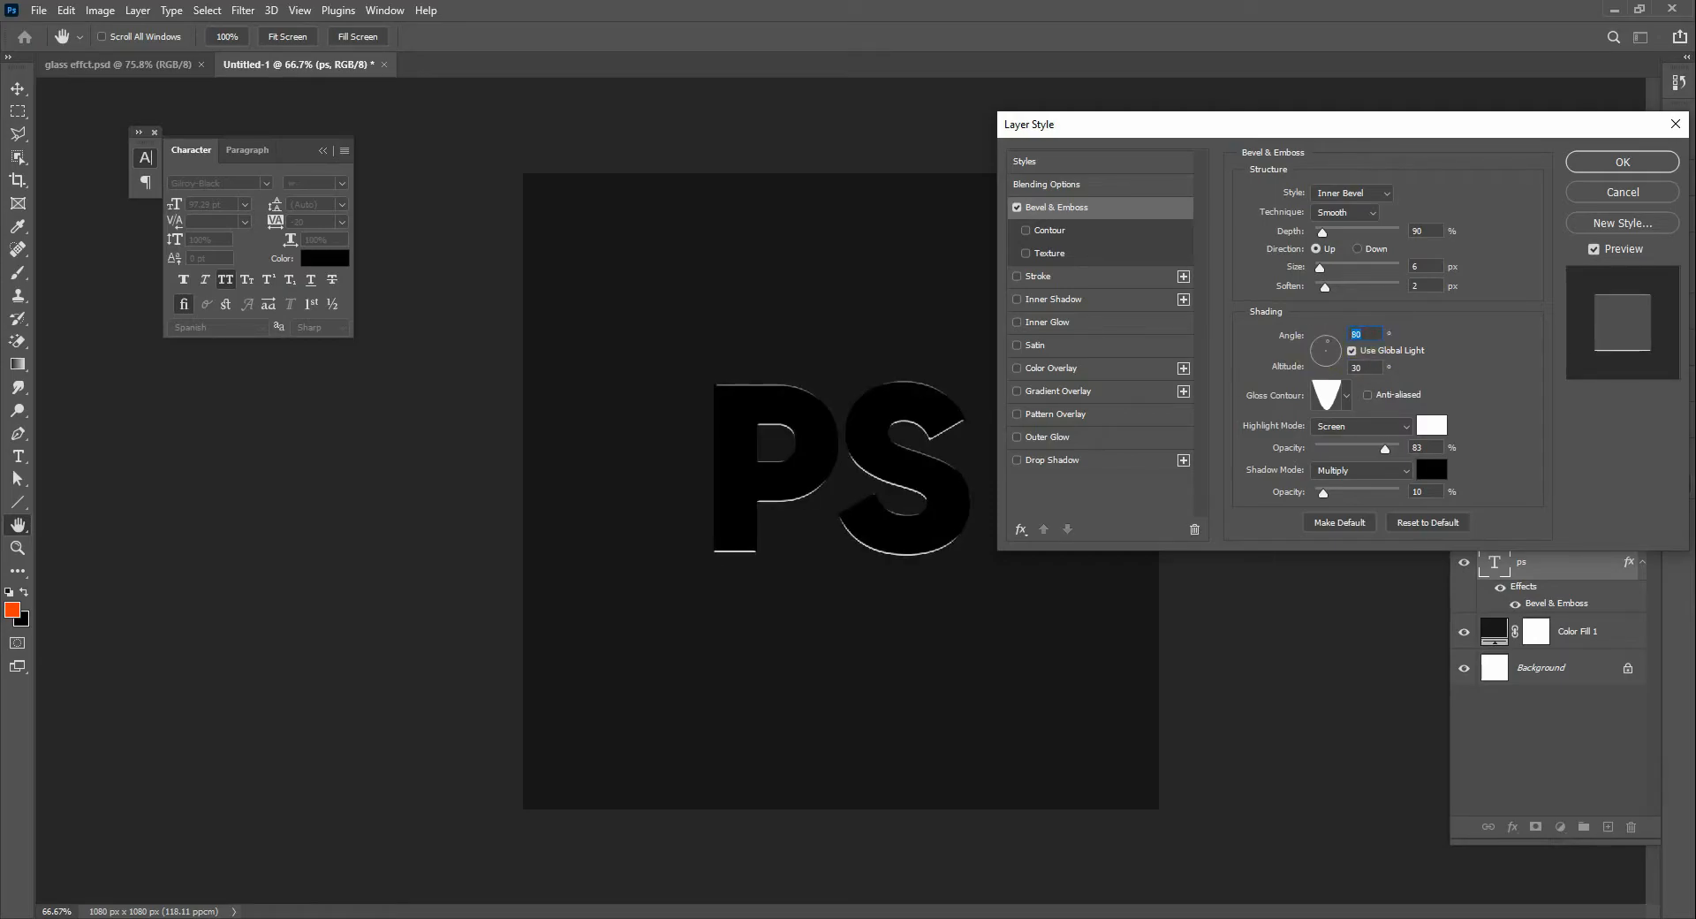
{"action": "left_click", "coordinate": [1361, 378]}
{"action": "key", "text": "Tab"}
{"action": "type", "text": "35"}
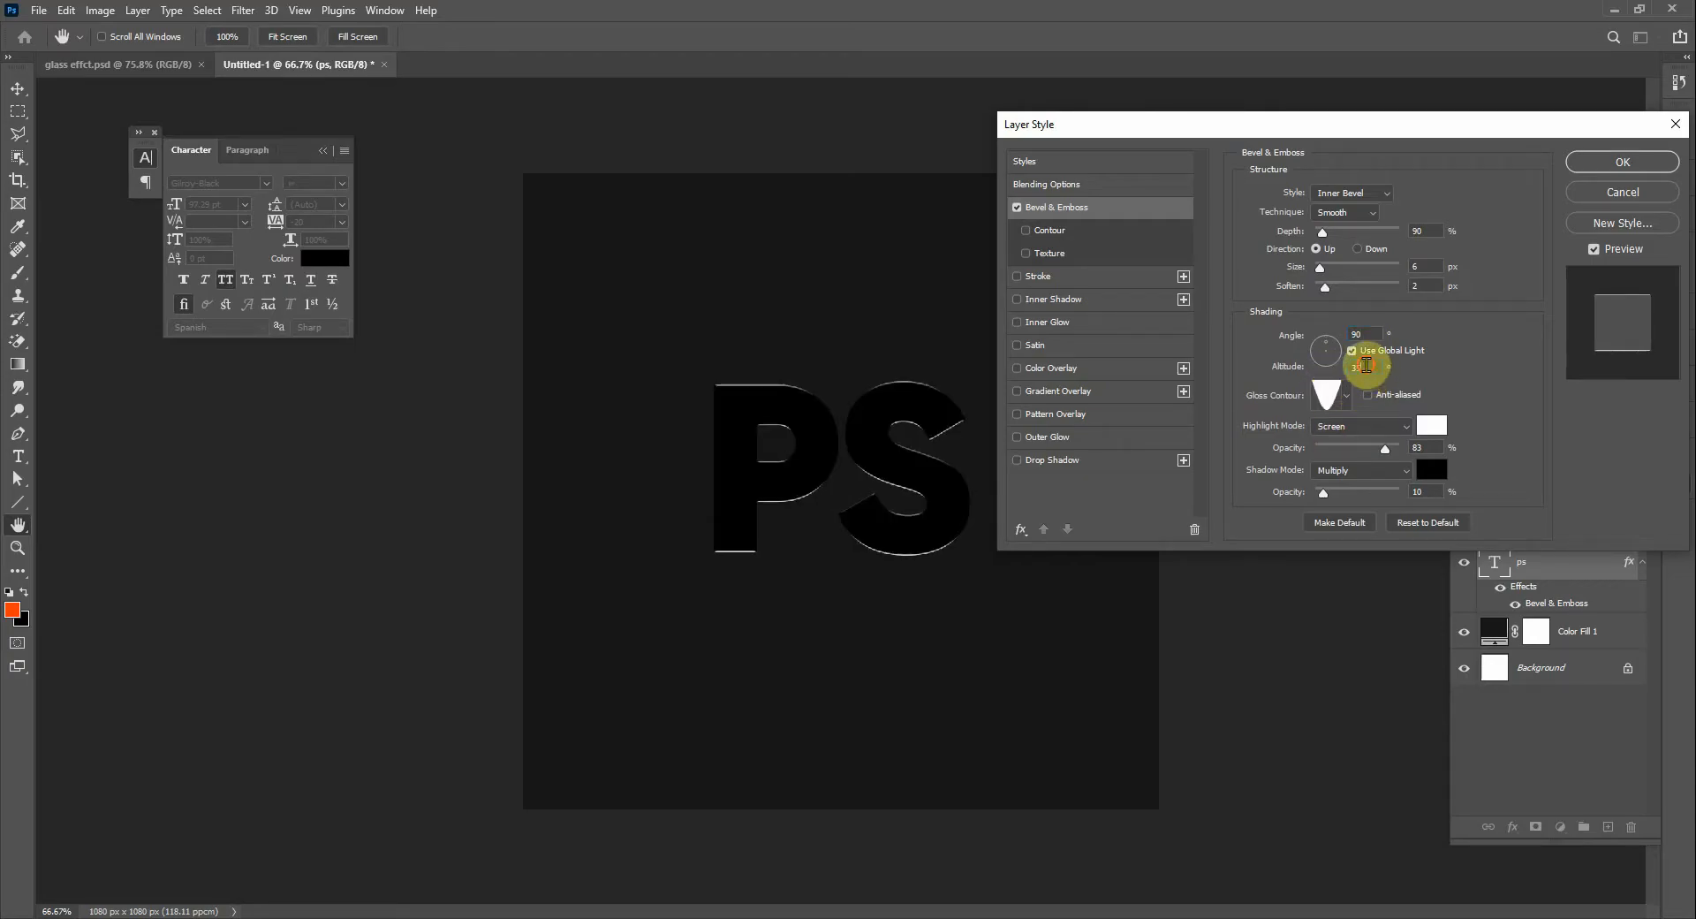
{"action": "type", "text": "25"}
{"action": "left_click", "coordinate": [1359, 365]}
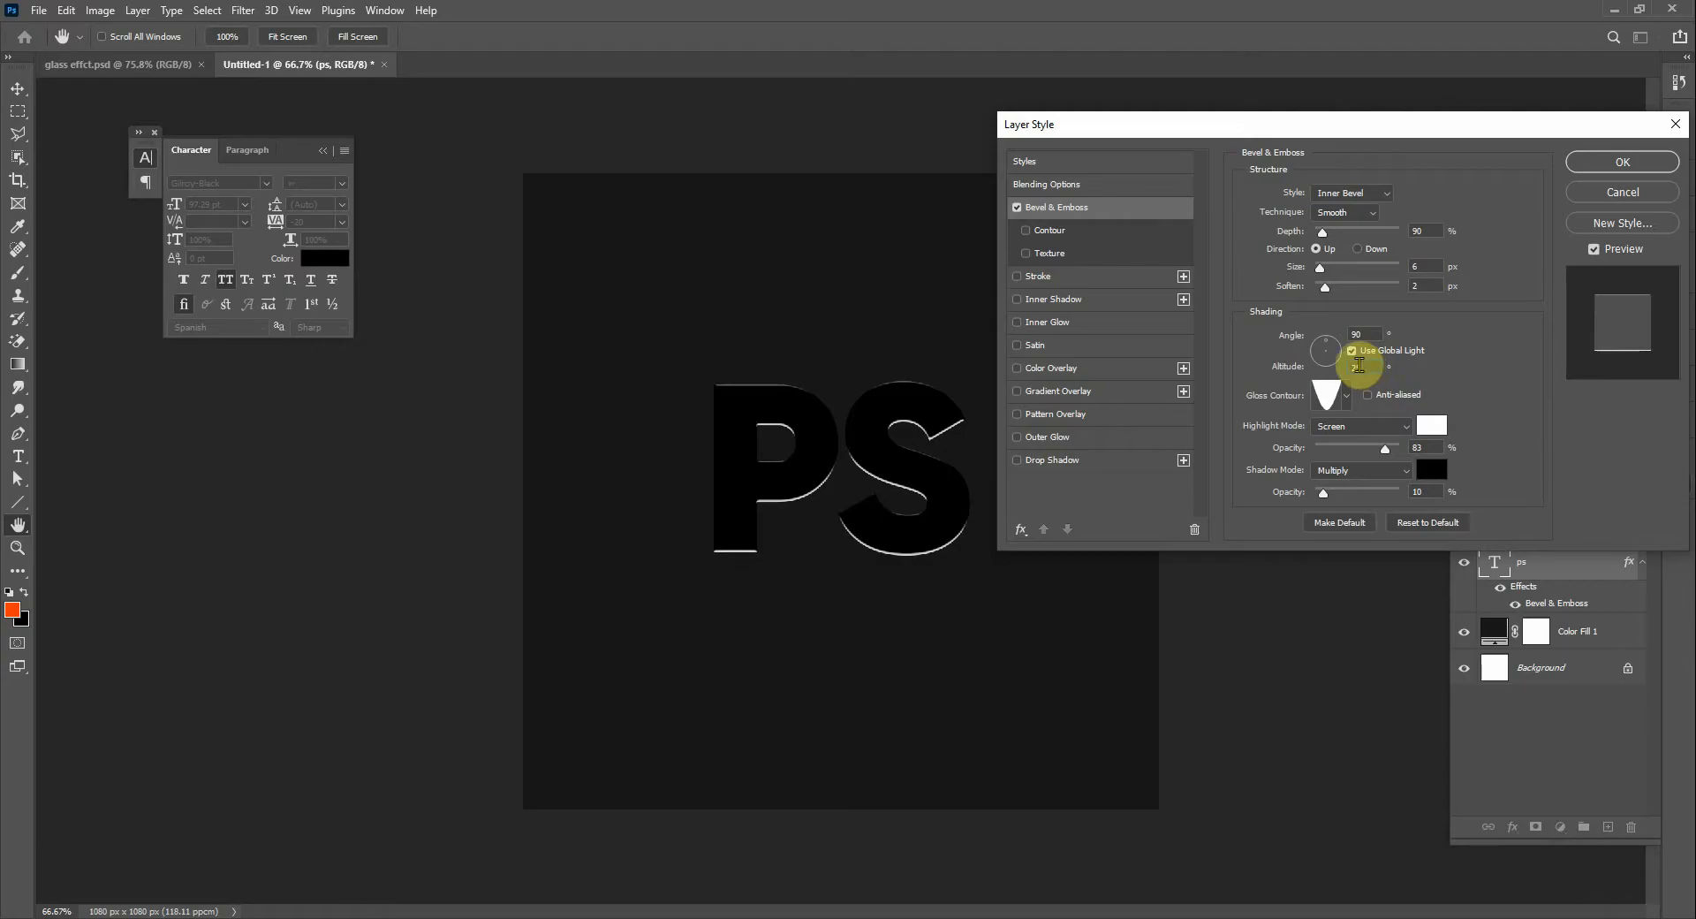
{"action": "type", "text": "30"}
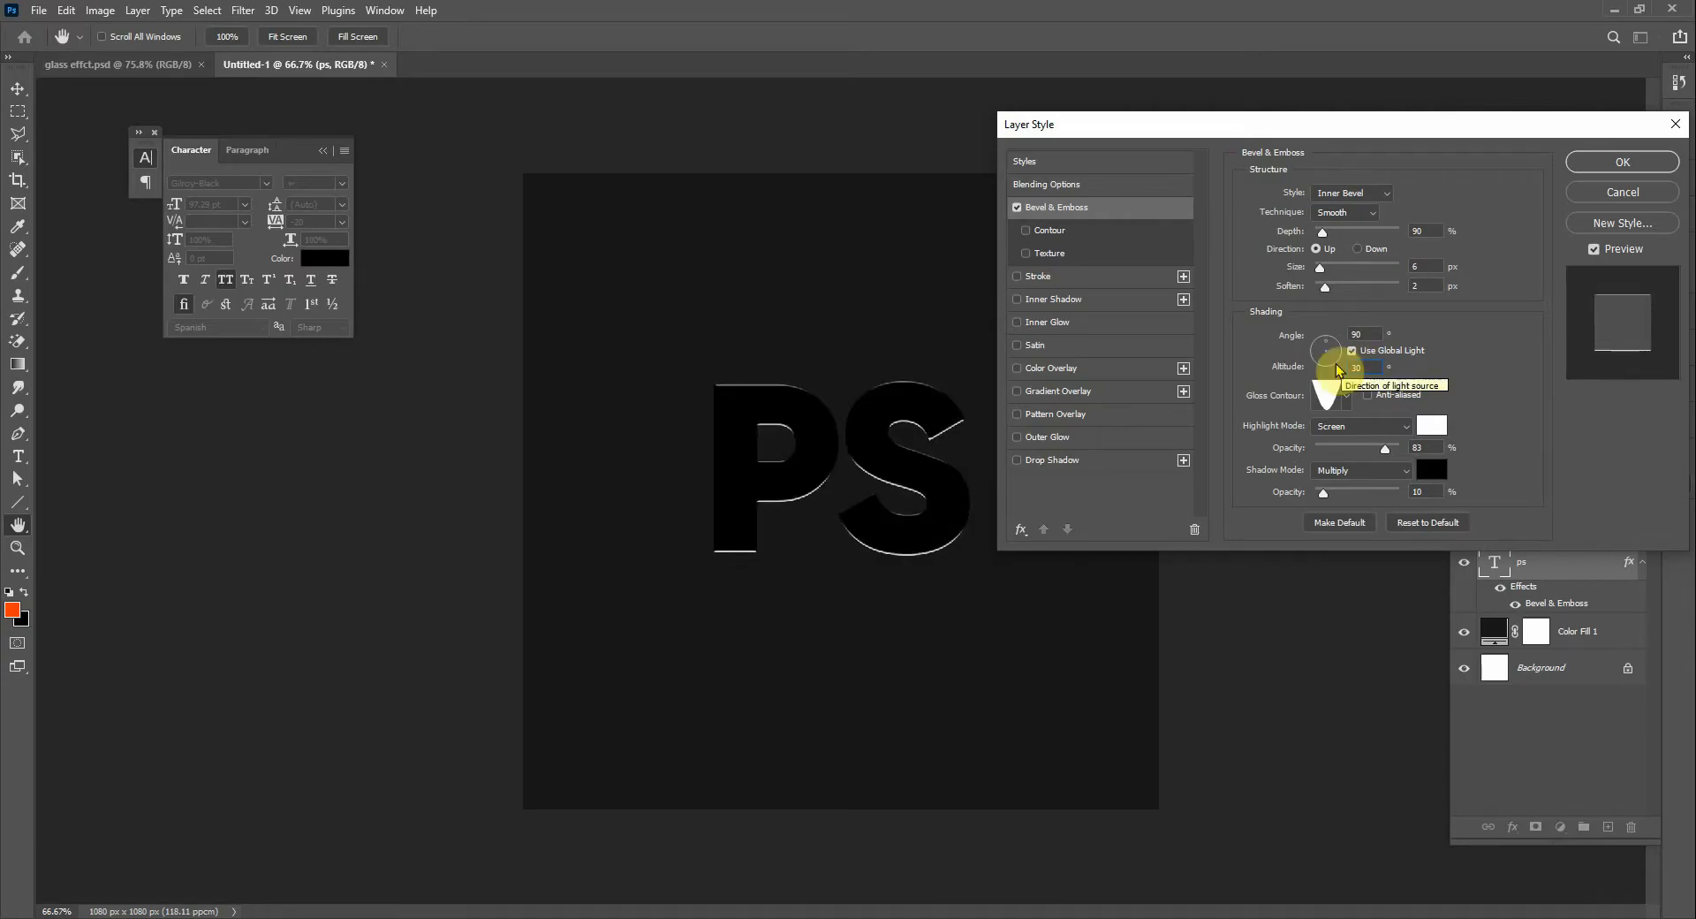
Try several gloss contour presets for the bevel, ending on the inverted cone shape
{"action": "left_click", "coordinate": [1348, 400]}
{"action": "left_click", "coordinate": [1241, 438]}
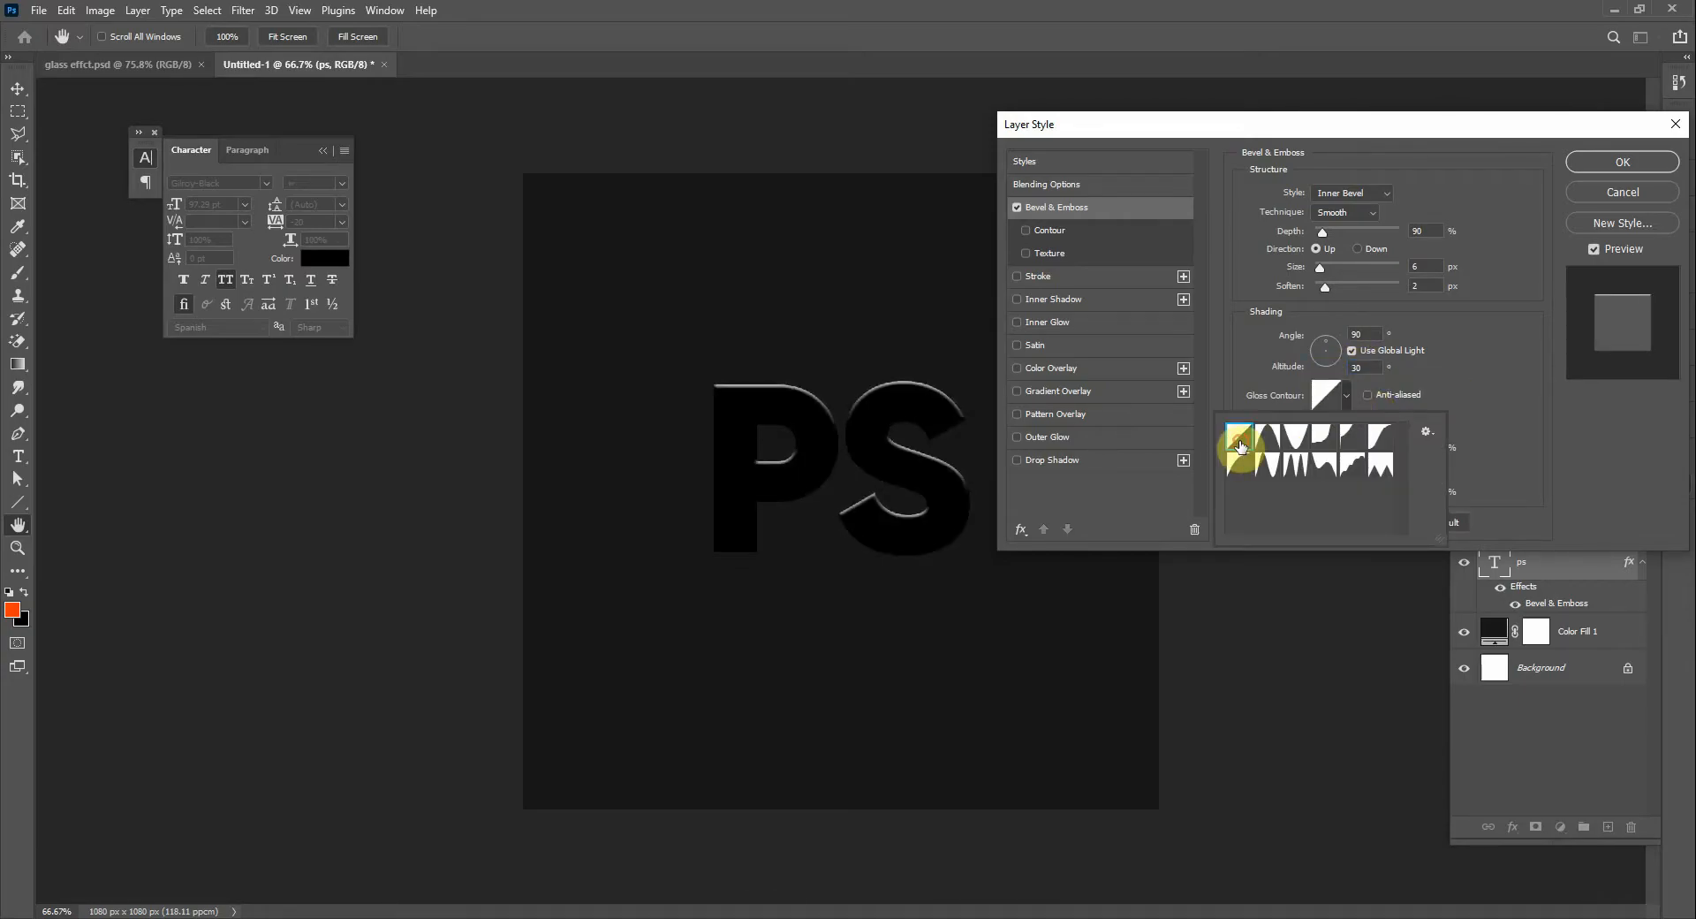
{"action": "left_click", "coordinate": [1269, 438]}
{"action": "left_click", "coordinate": [1299, 438]}
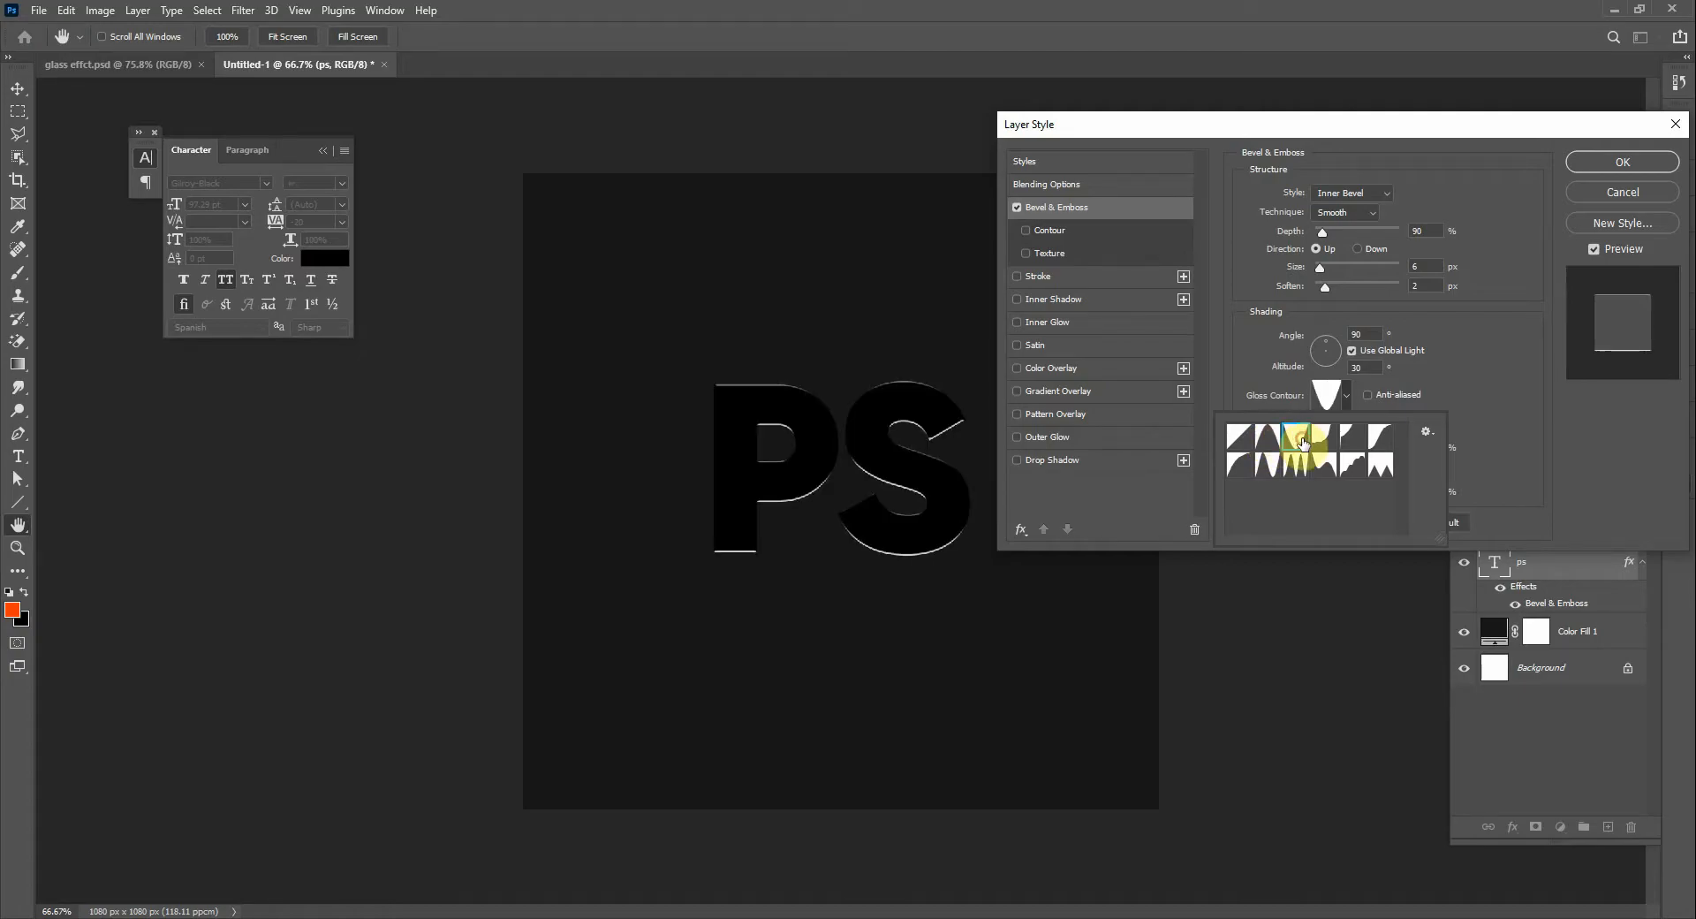
{"action": "left_click", "coordinate": [1325, 438]}
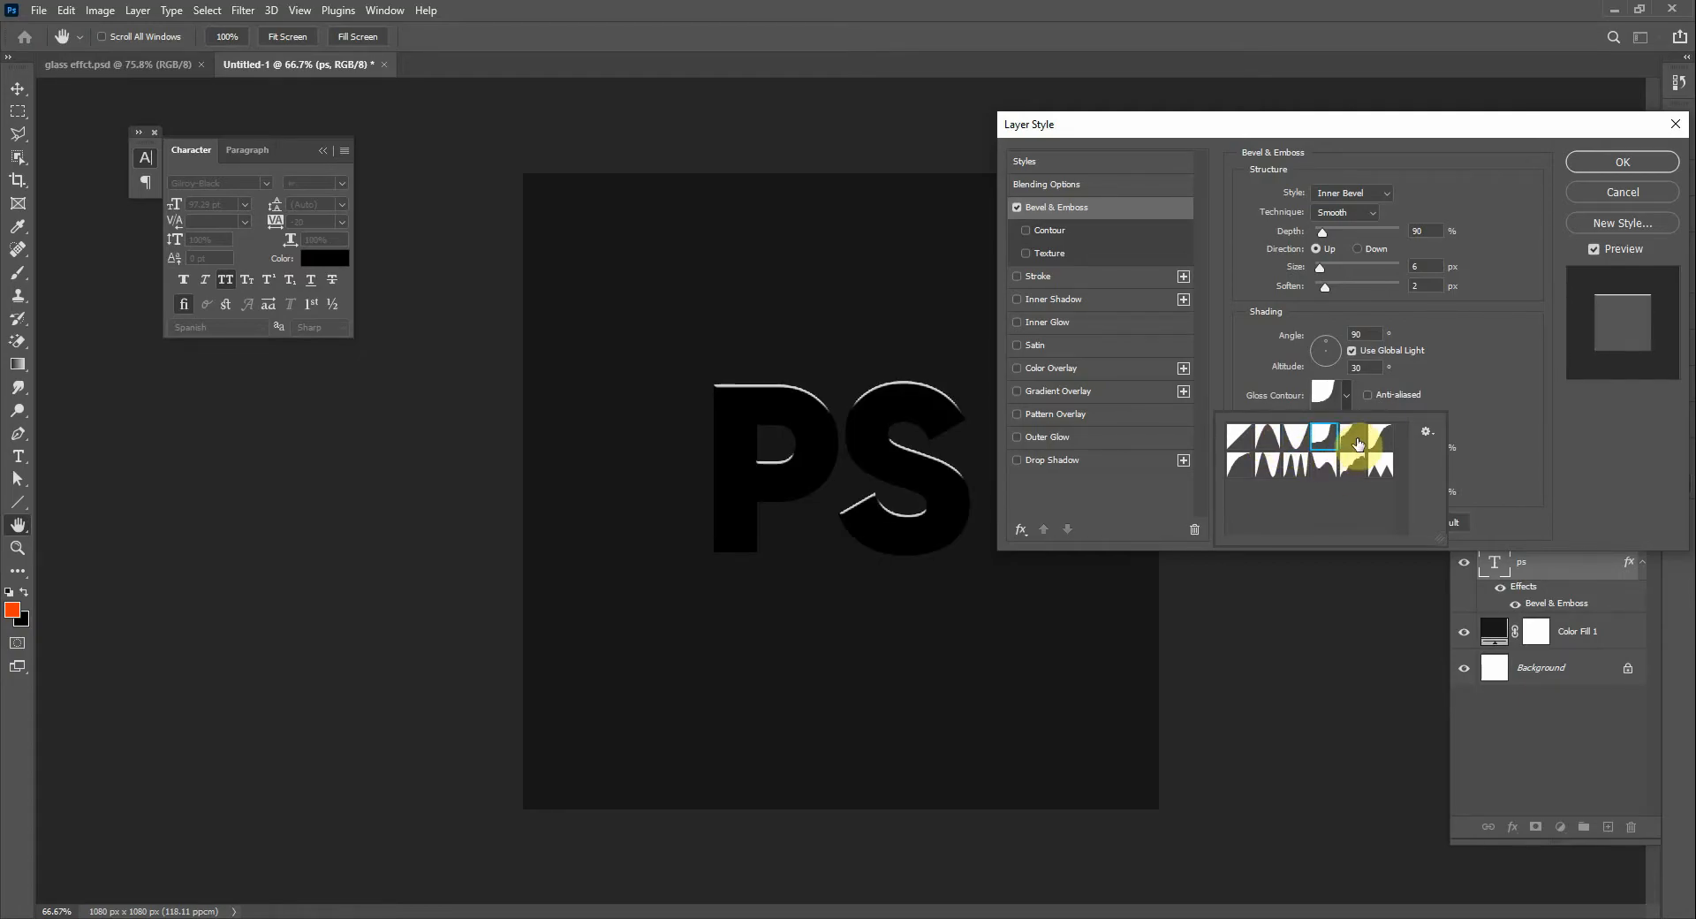
{"action": "left_click", "coordinate": [1358, 442]}
{"action": "left_click", "coordinate": [1376, 442]}
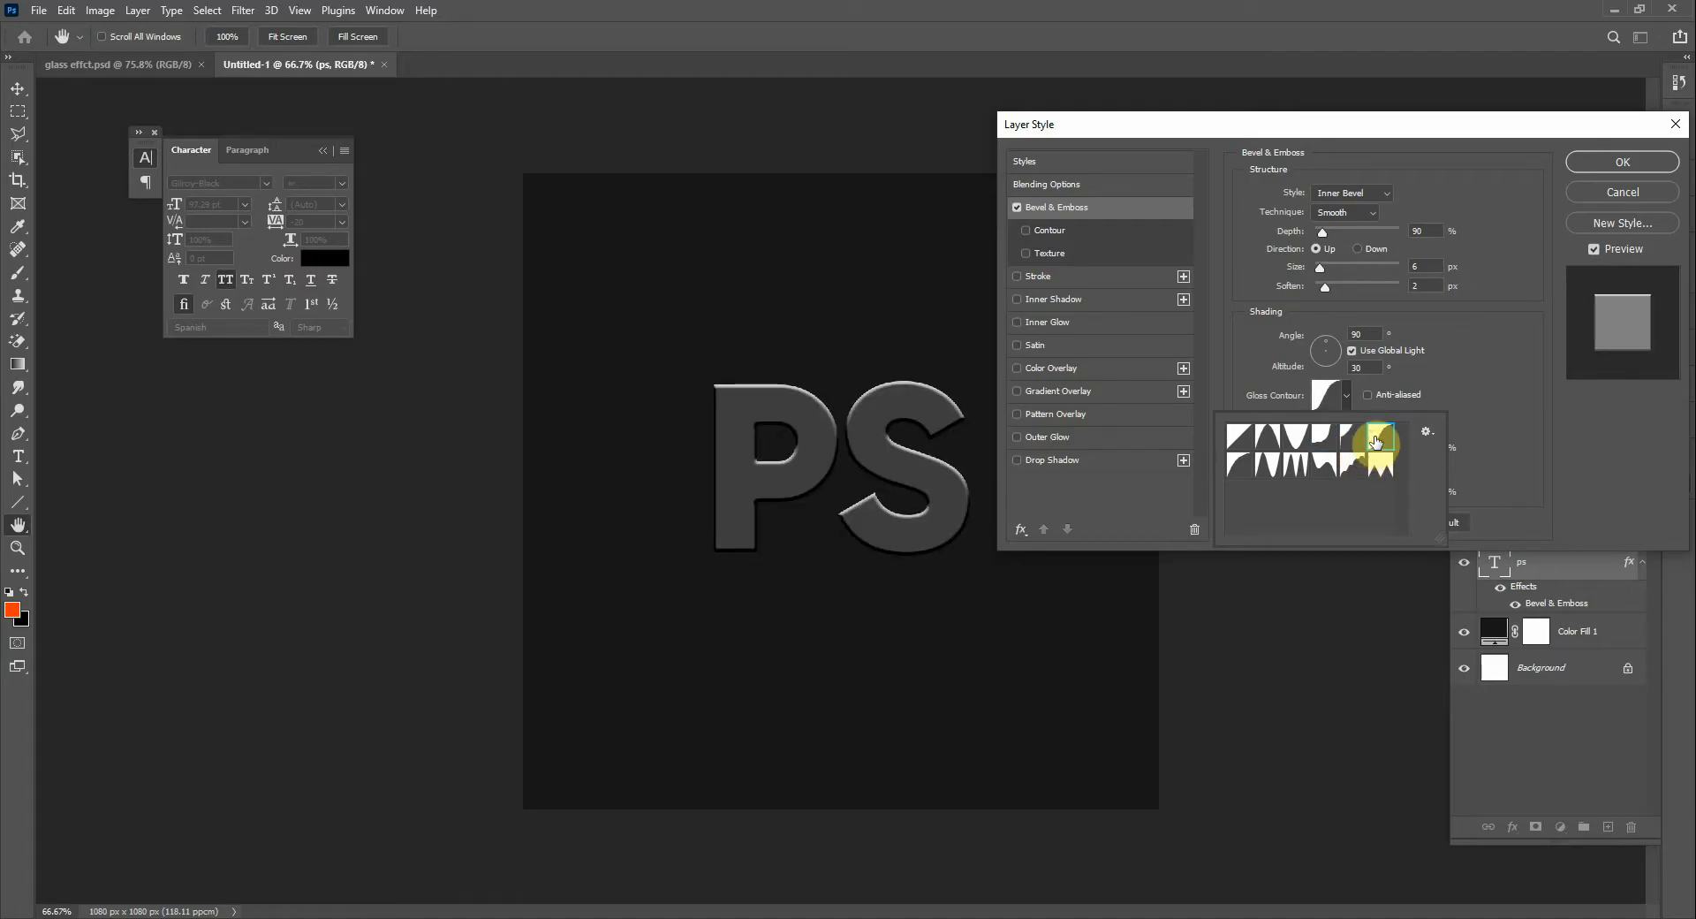
{"action": "left_click", "coordinate": [1296, 437]}
{"action": "left_click", "coordinate": [1269, 460]}
{"action": "left_click", "coordinate": [1270, 438]}
{"action": "left_click", "coordinate": [1296, 439]}
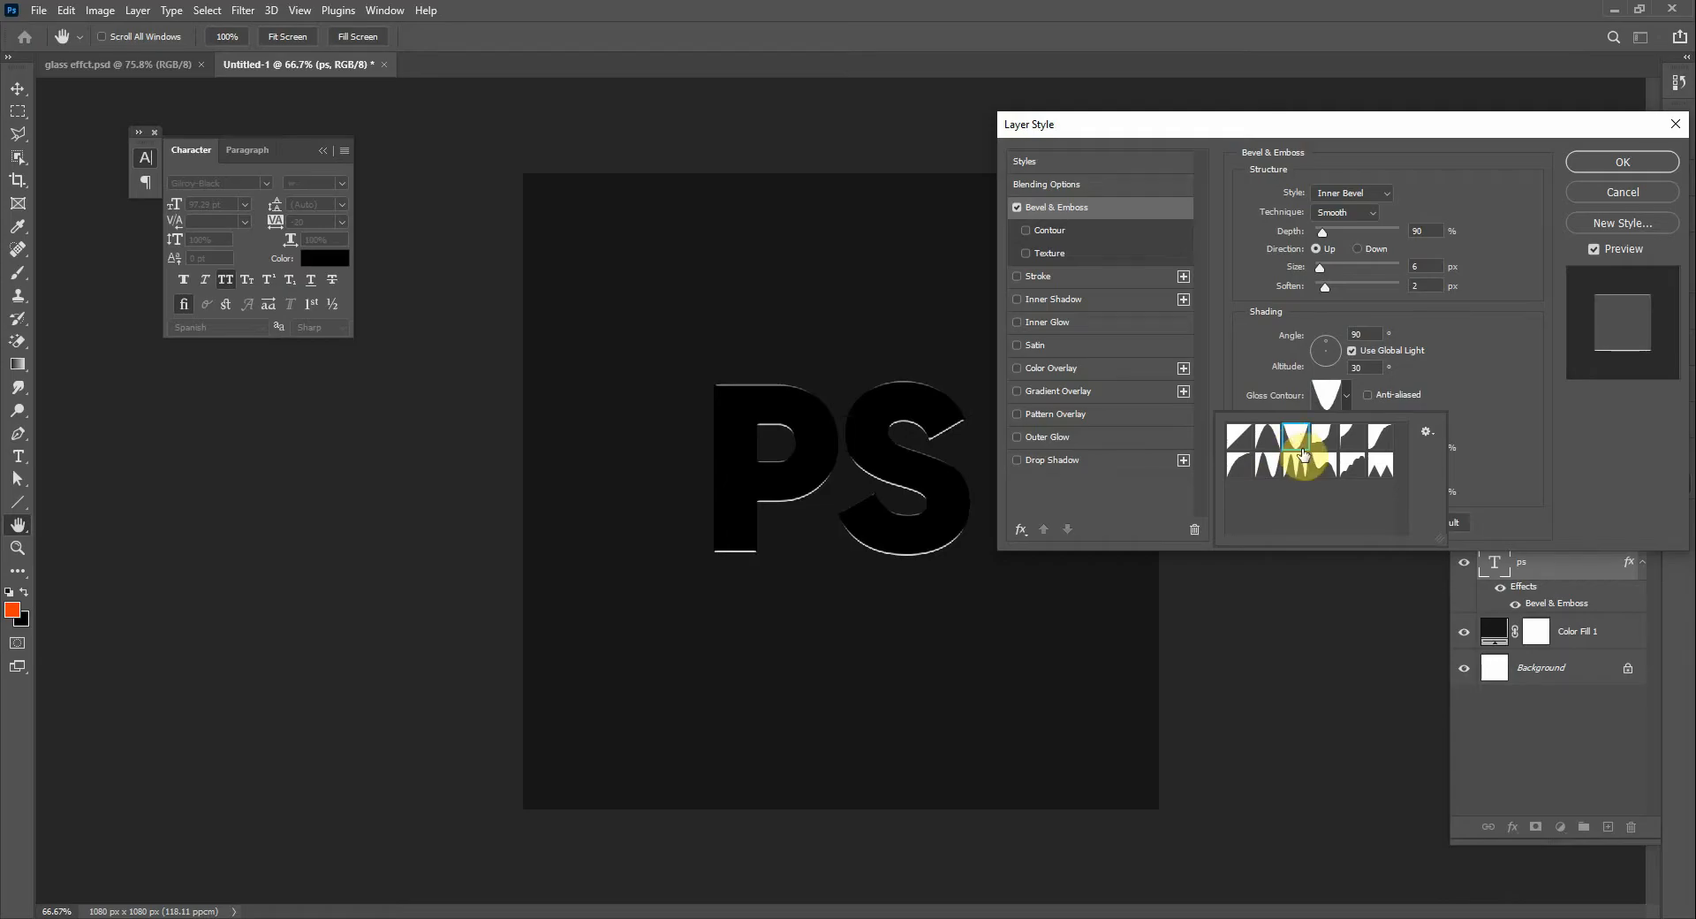
Edit the gloss contour as a custom inverted cone curve with its end point at 100% input and 100% output
{"action": "left_click", "coordinate": [1328, 394]}
{"action": "left_click", "coordinate": [1148, 495]}
{"action": "mouse_move", "coordinate": [1147, 495]}
{"action": "left_mouse_down"}
{"action": "mouse_move", "coordinate": [1151, 379]}
{"action": "mouse_move", "coordinate": [1148, 539]}
{"action": "mouse_move", "coordinate": [1148, 481]}
{"action": "mouse_move", "coordinate": [1147, 496]}
{"action": "left_mouse_up"}
{"action": "left_click_drag", "start_coordinate": [1204, 387], "coordinate": [1265, 274]}
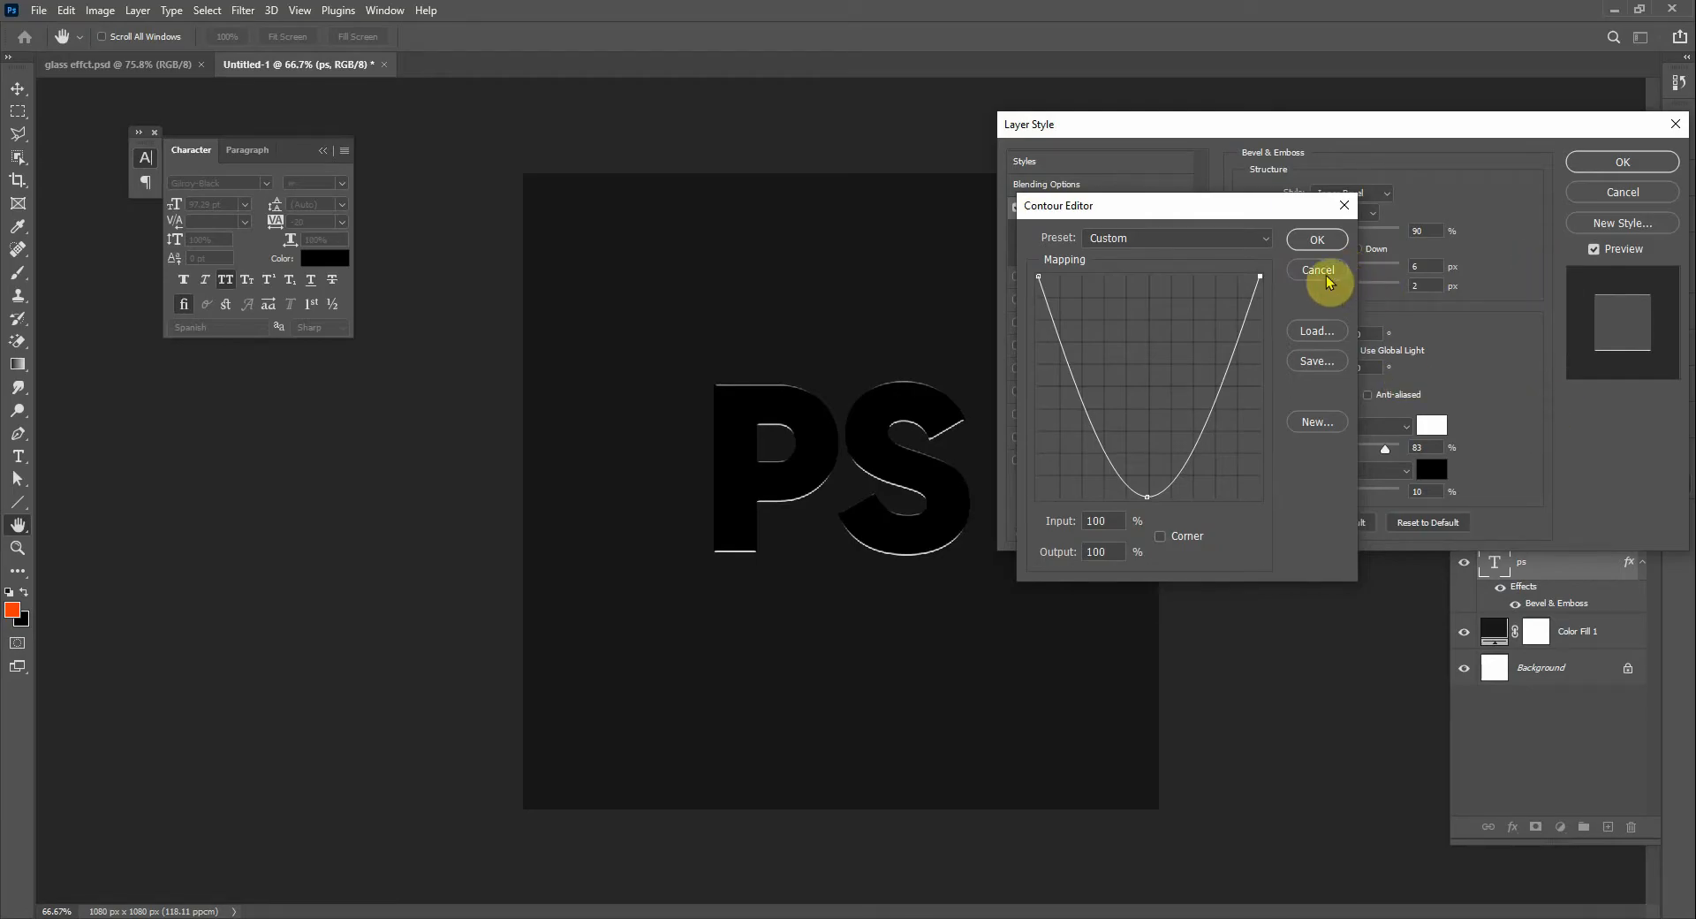
{"action": "left_click", "coordinate": [1317, 240]}
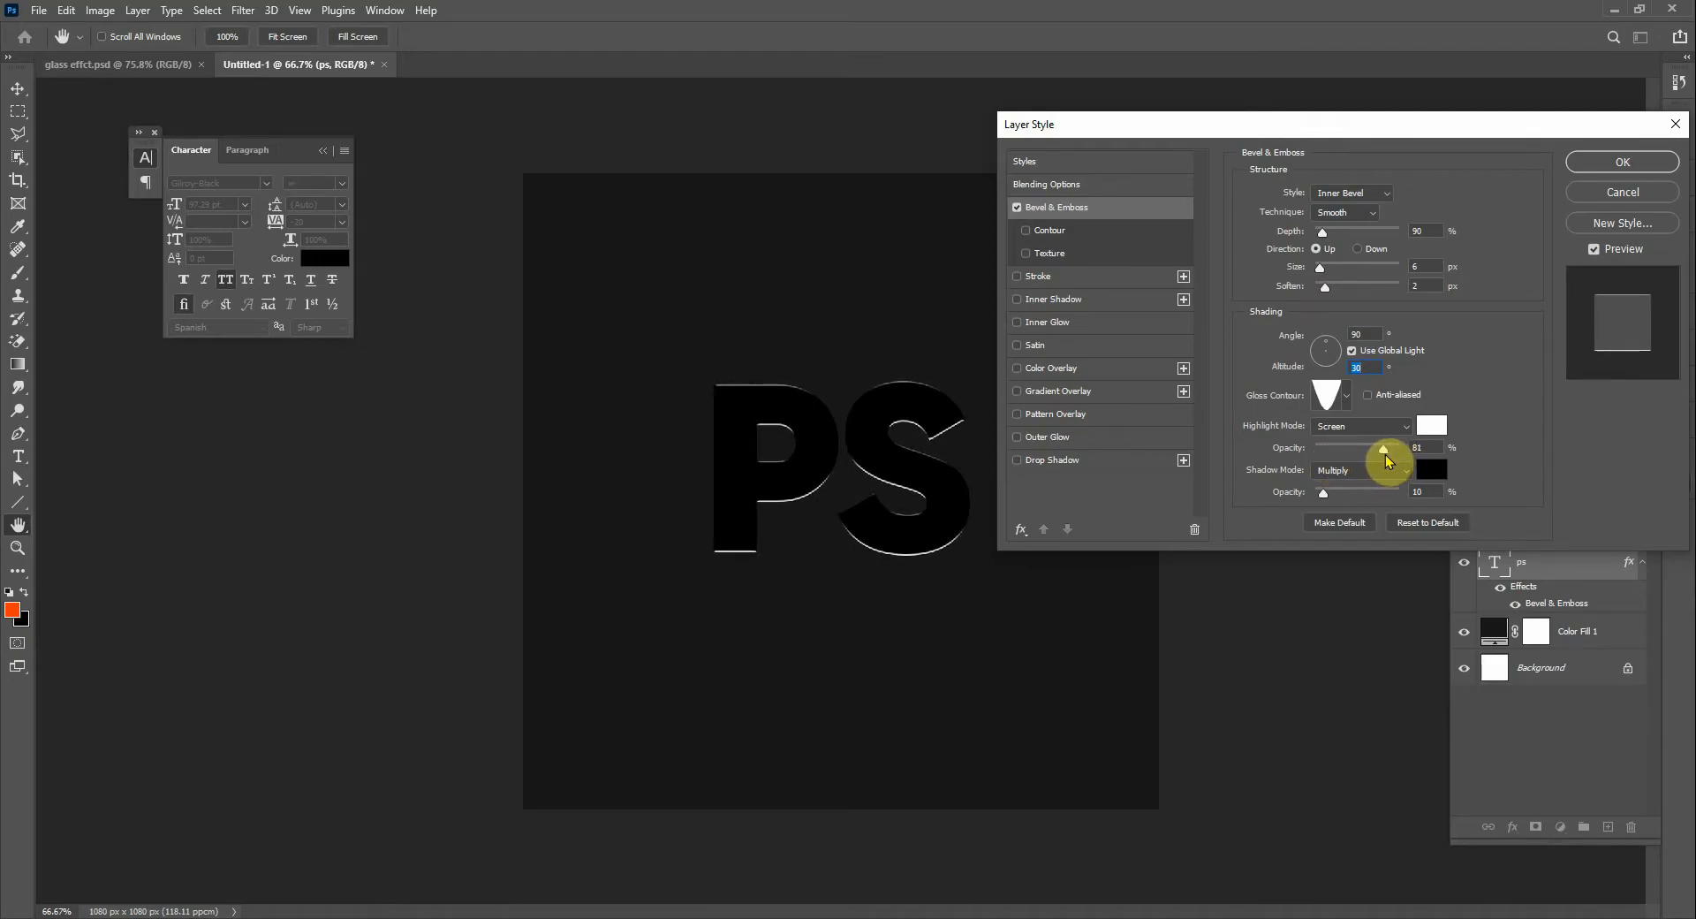
Set the bevel's highlight opacity to 89% and shadow opacity to 59%, and inspect the effect on the letters
{"action": "left_click_drag", "start_coordinate": [1323, 493], "coordinate": [1367, 495]}
{"action": "left_click_drag", "start_coordinate": [1428, 136], "coordinate": [976, 349]}
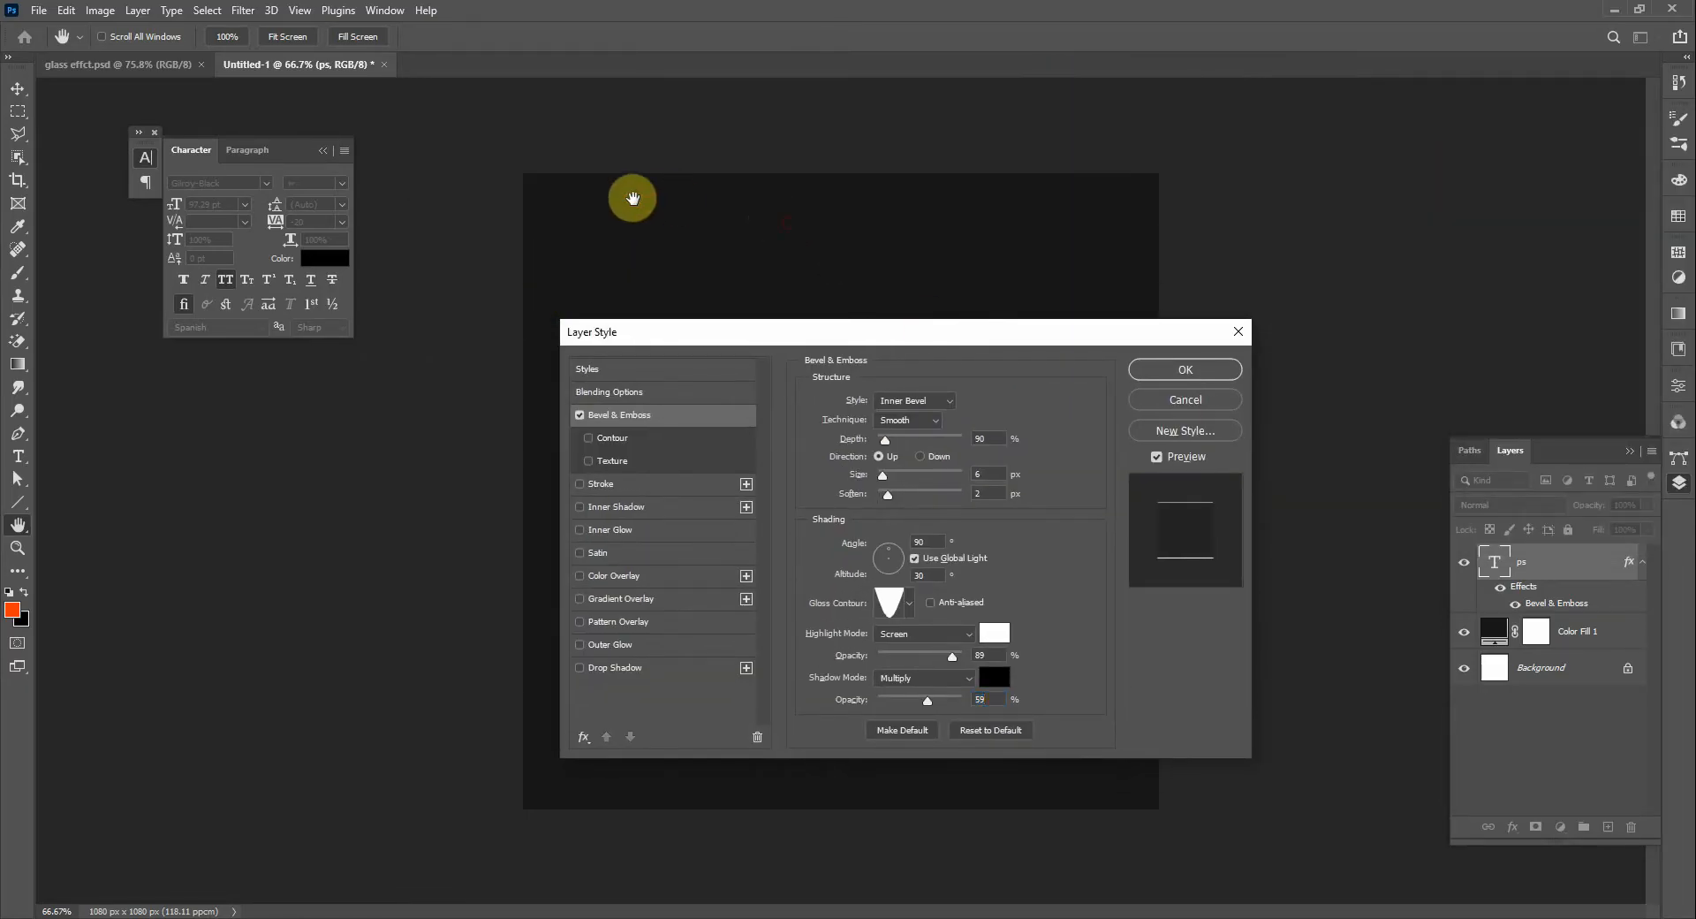
{"action": "left_click_drag", "start_coordinate": [852, 339], "coordinate": [1196, 215]}
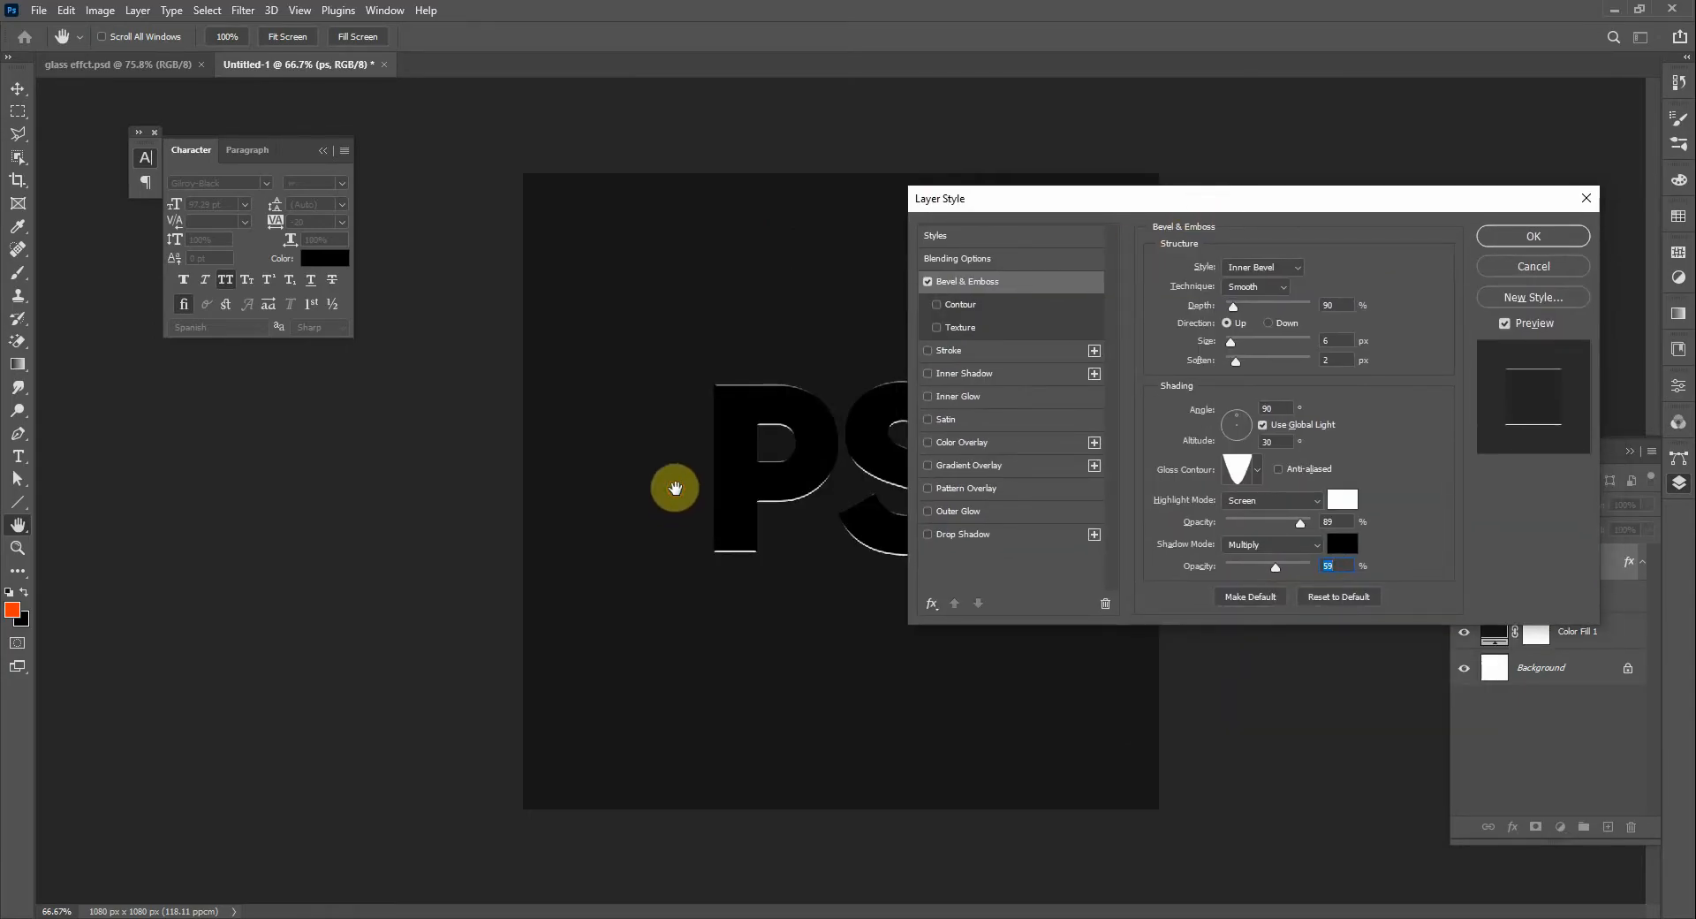
{"action": "left_click_drag", "start_coordinate": [1292, 208], "coordinate": [471, 182]}
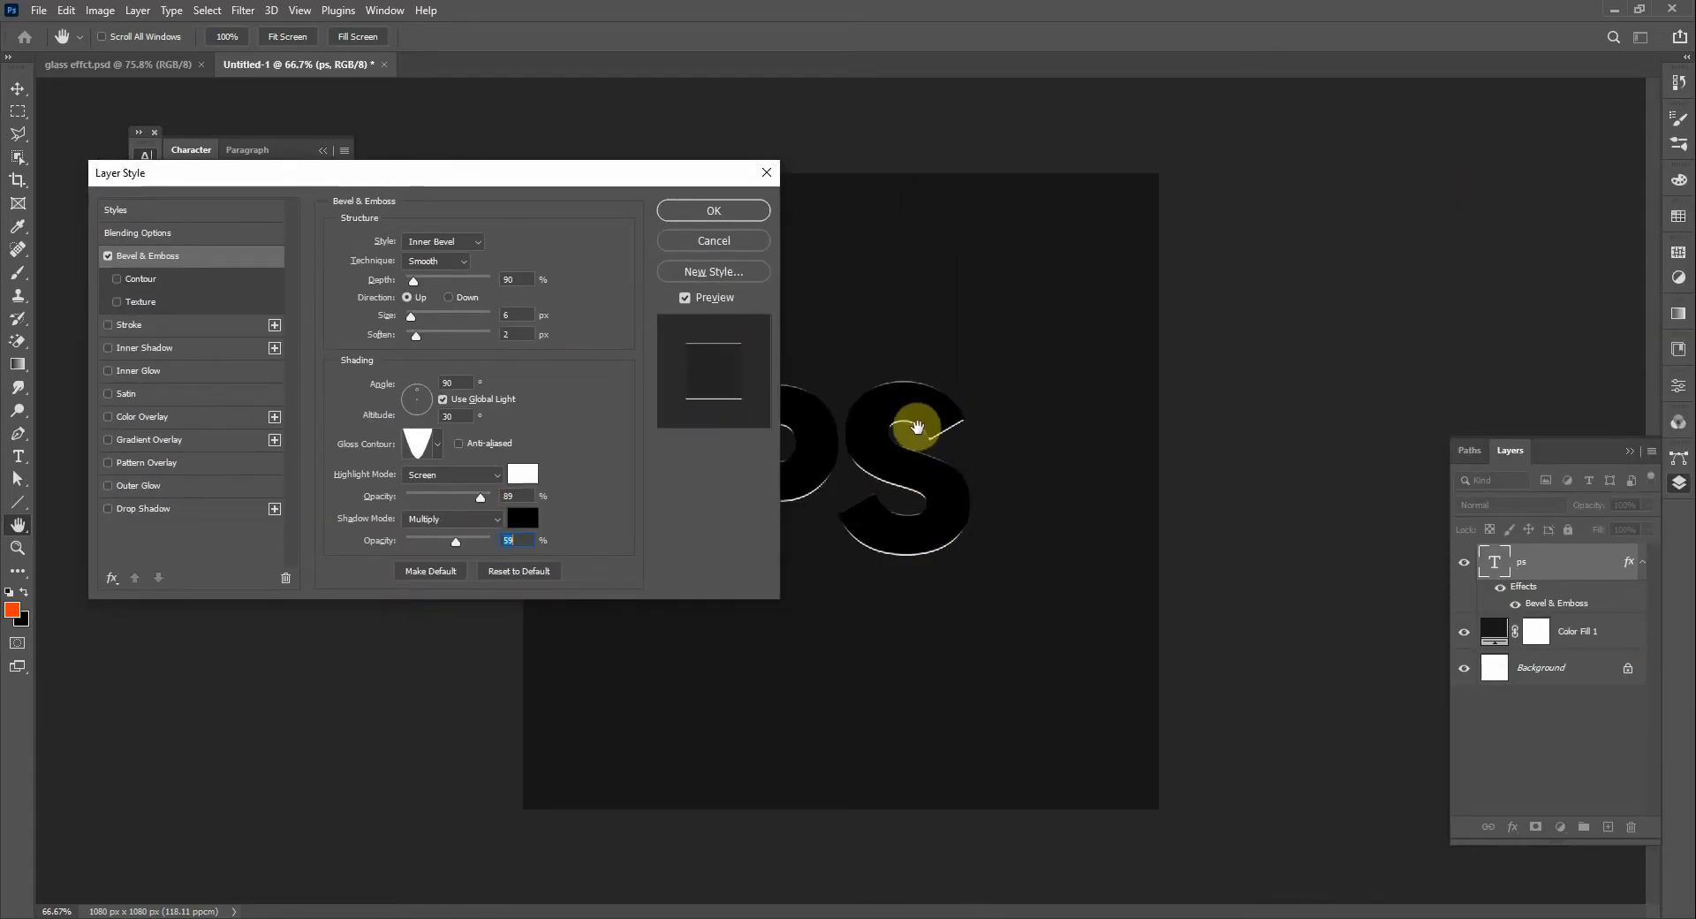
{"action": "left_click_drag", "start_coordinate": [478, 174], "coordinate": [558, 195]}
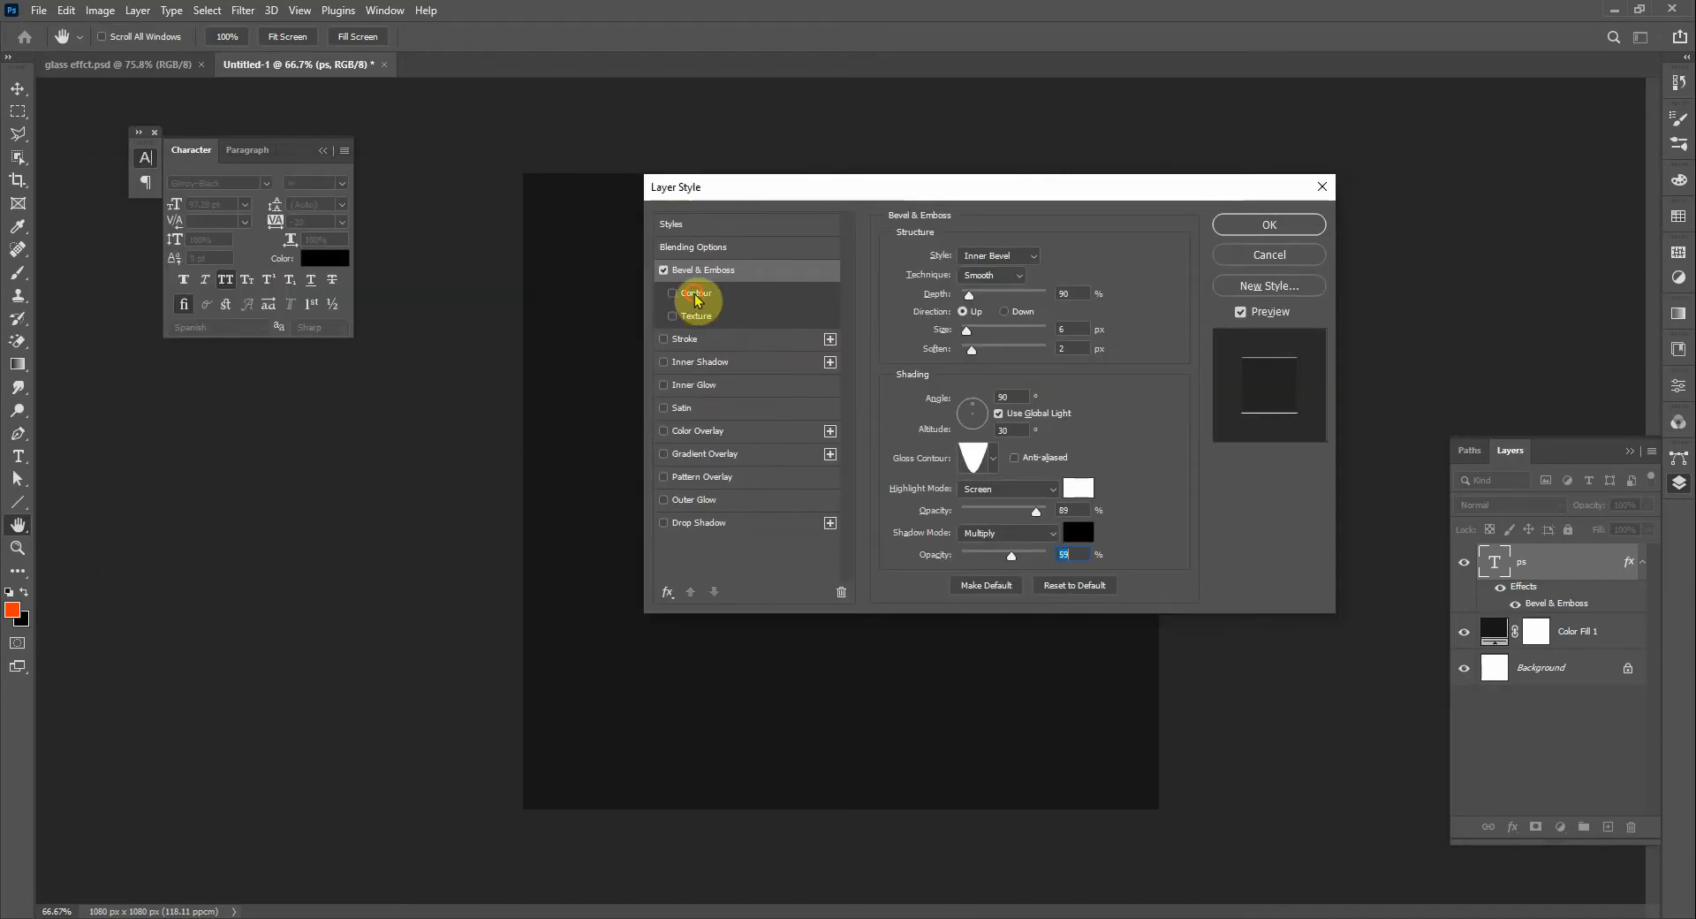
Enable the bevel's Contour option and apply the Cove - Shallow preset
{"action": "left_click", "coordinate": [698, 297]}
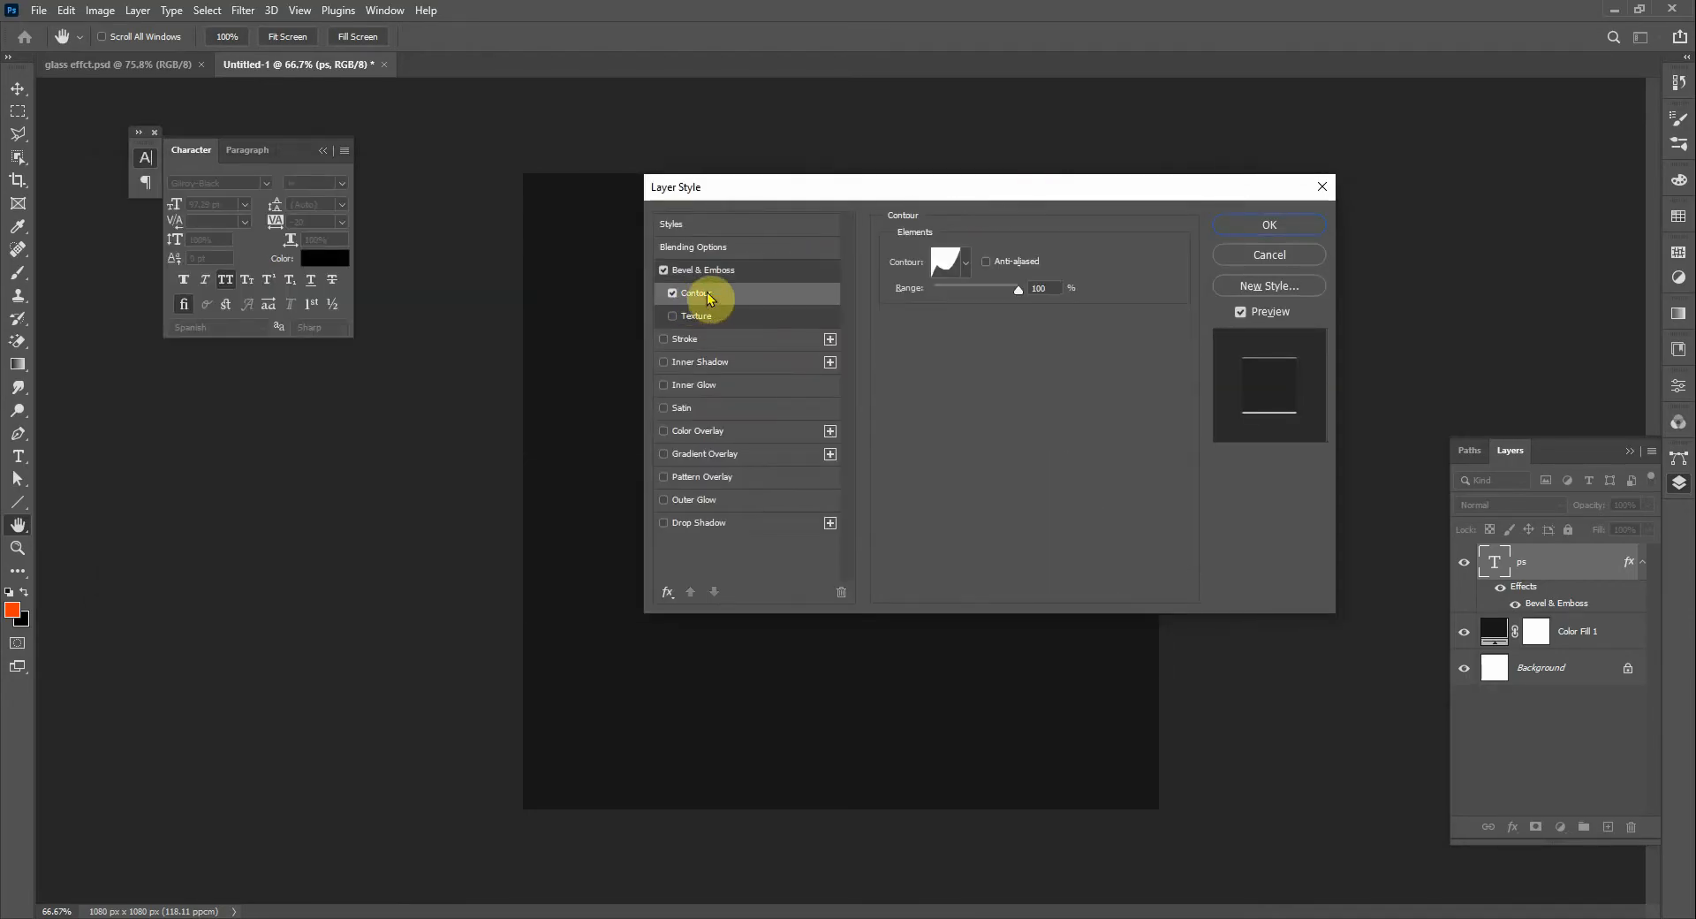
{"action": "left_click", "coordinate": [962, 266]}
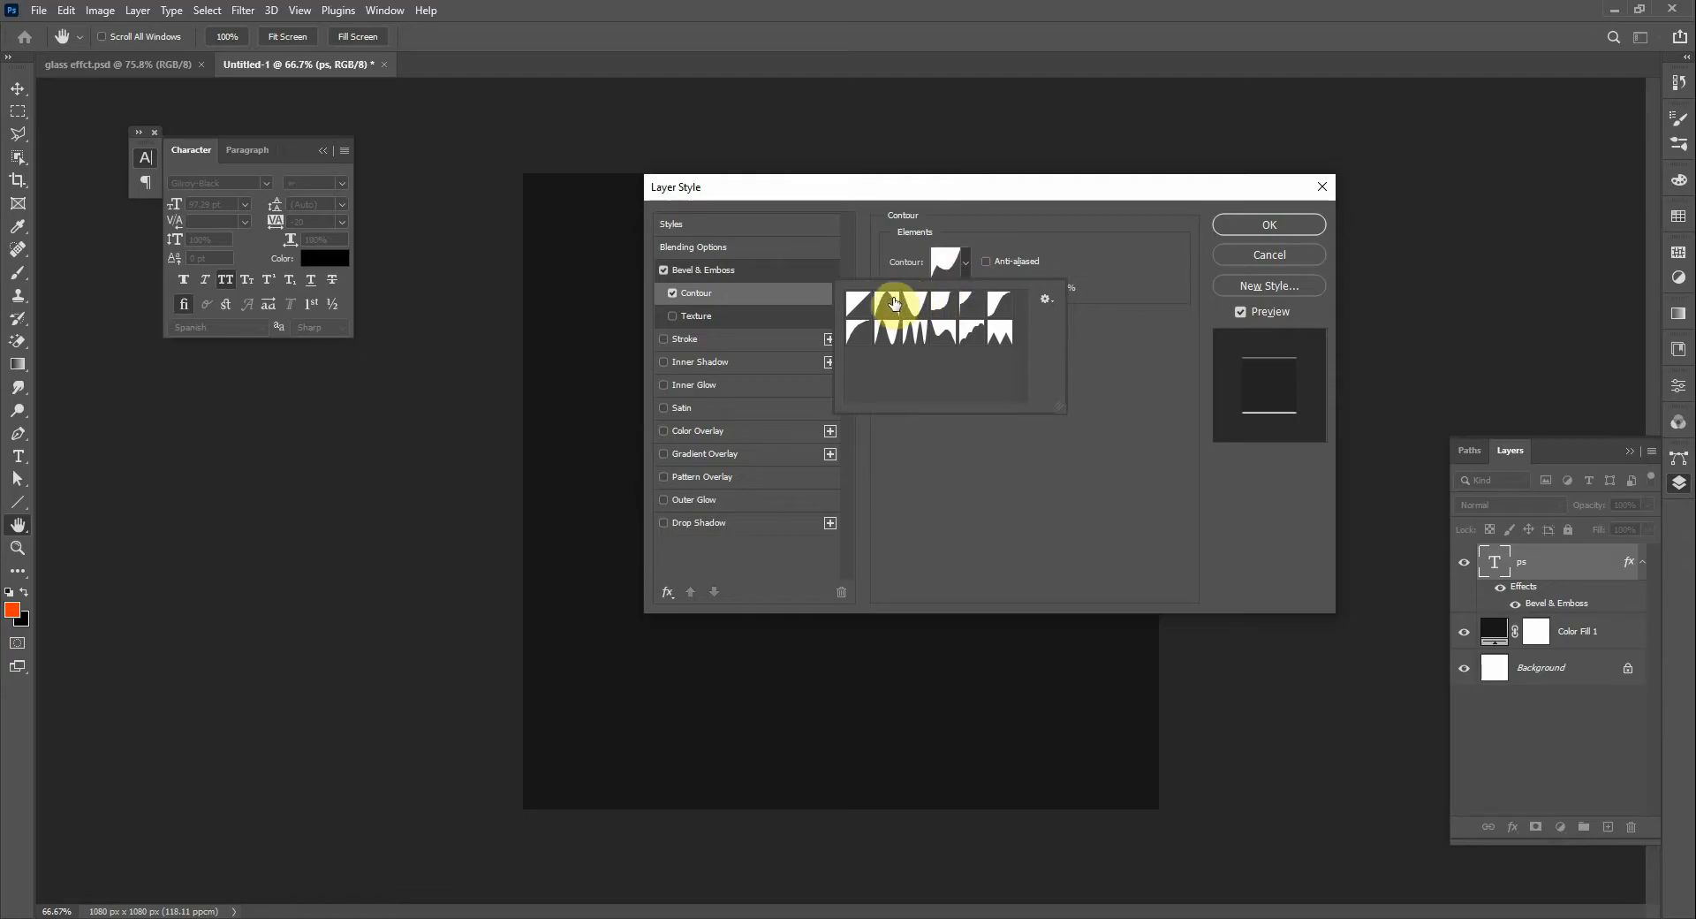
{"action": "left_click", "coordinate": [973, 305]}
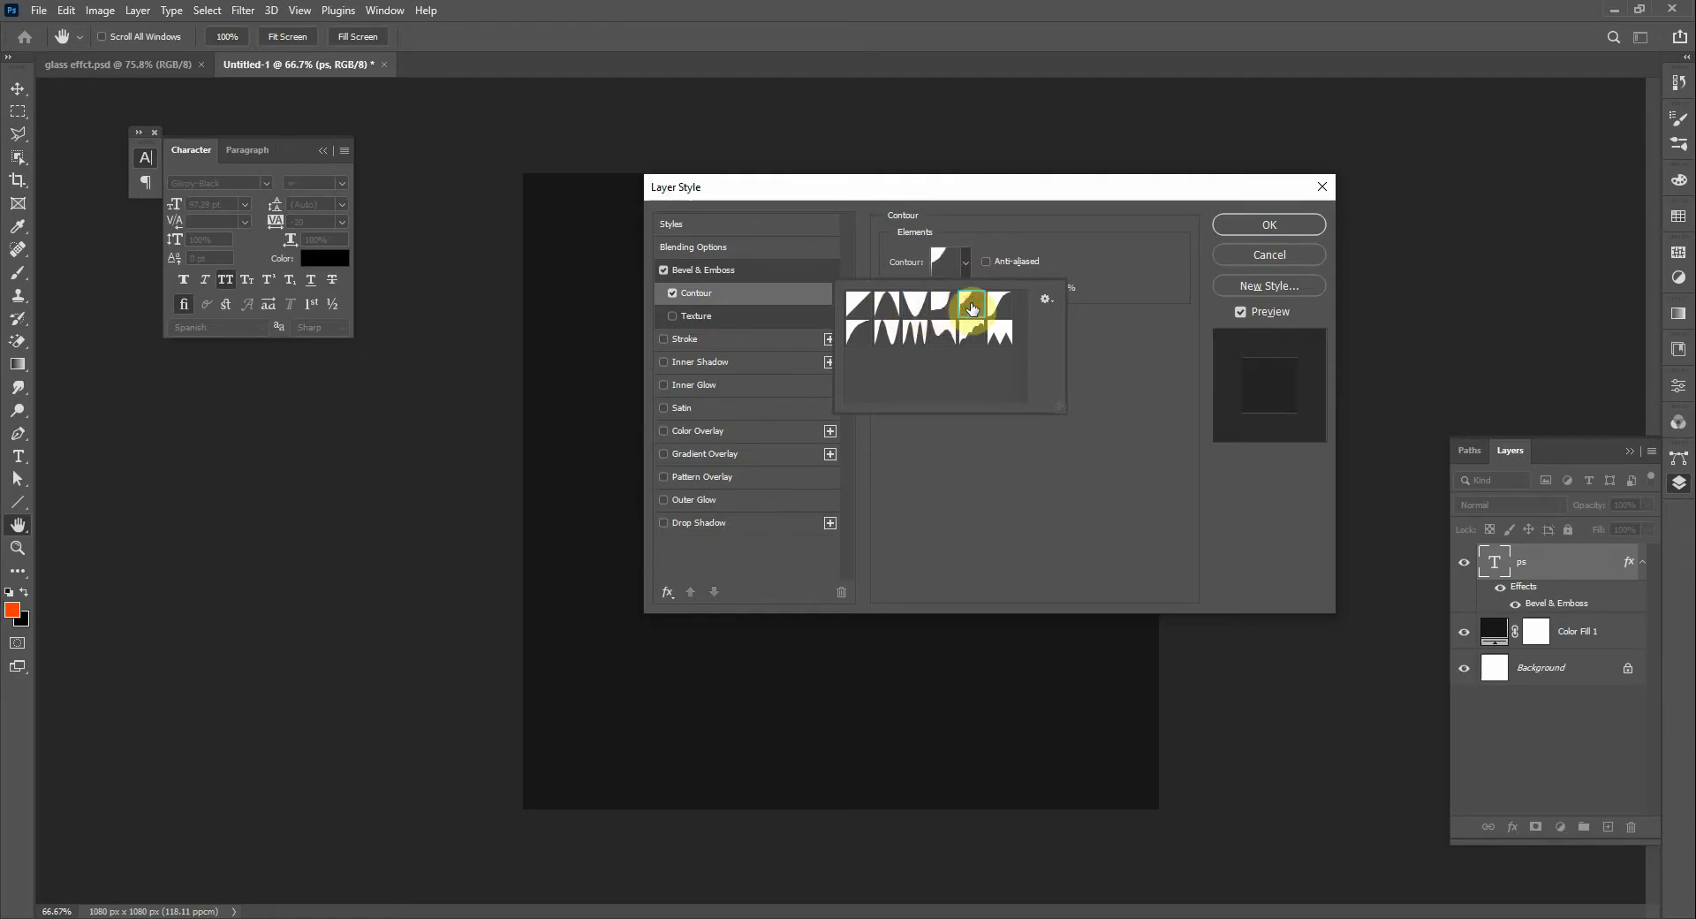
{"action": "left_click", "coordinate": [956, 264]}
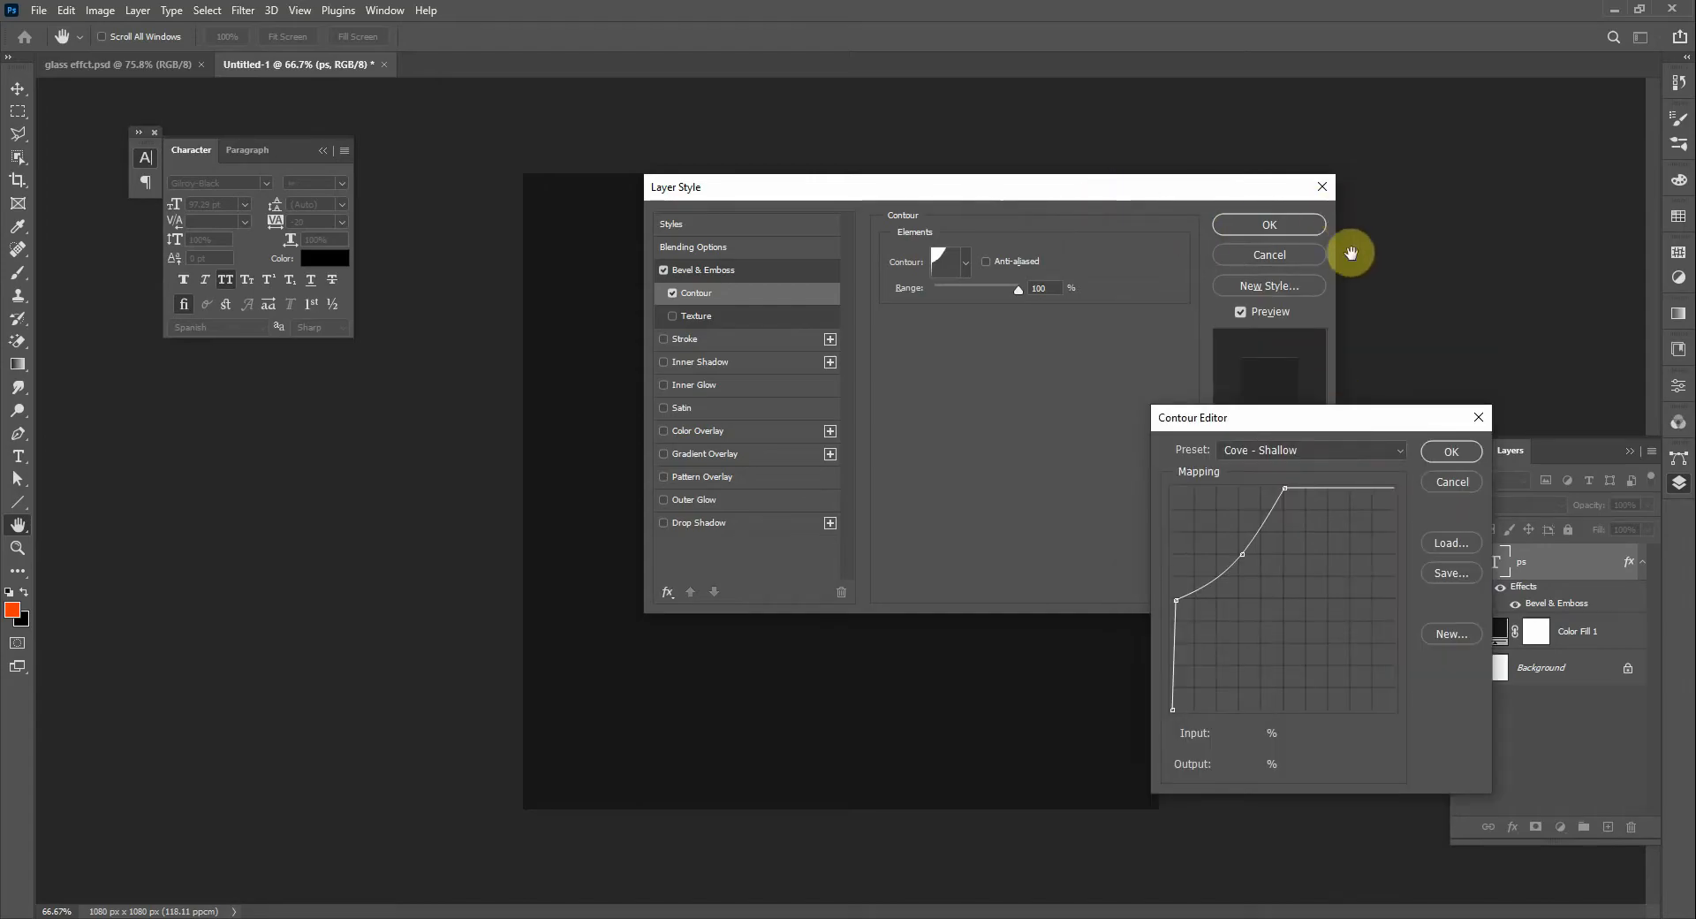
{"action": "left_click", "coordinate": [1456, 483]}
Change the bevel contour to the Cone preset and lower its peak to 95% output at 50% input, keeping the range at 100%
{"action": "left_click_drag", "start_coordinate": [1098, 196], "coordinate": [1399, 215]}
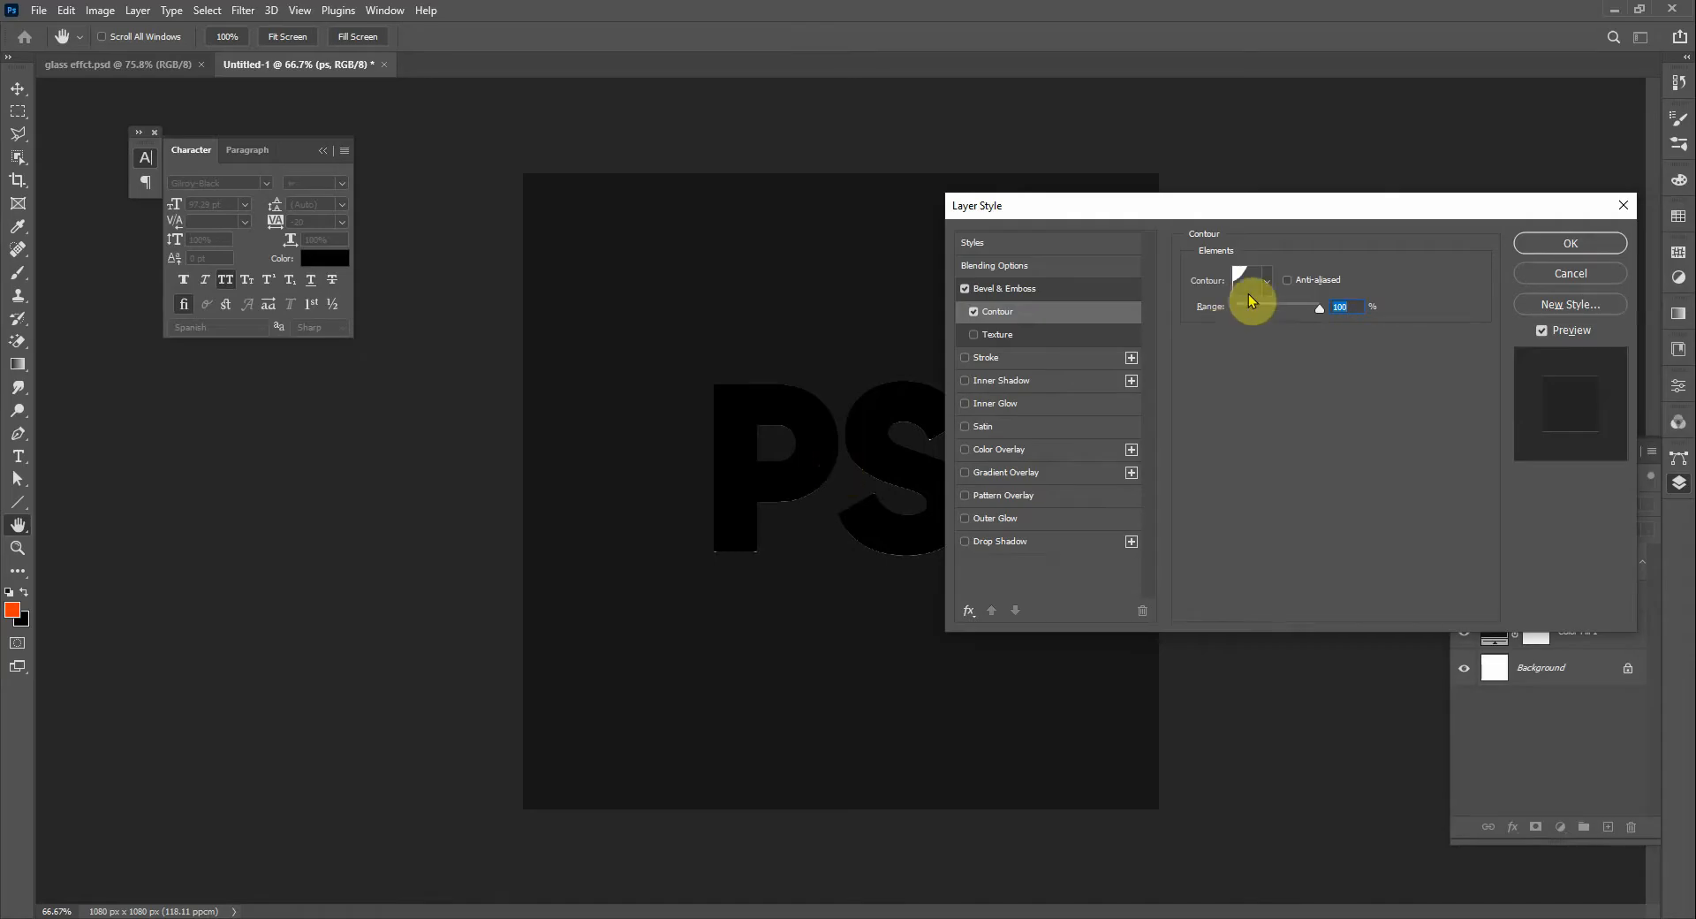
{"action": "left_click", "coordinate": [1251, 283]}
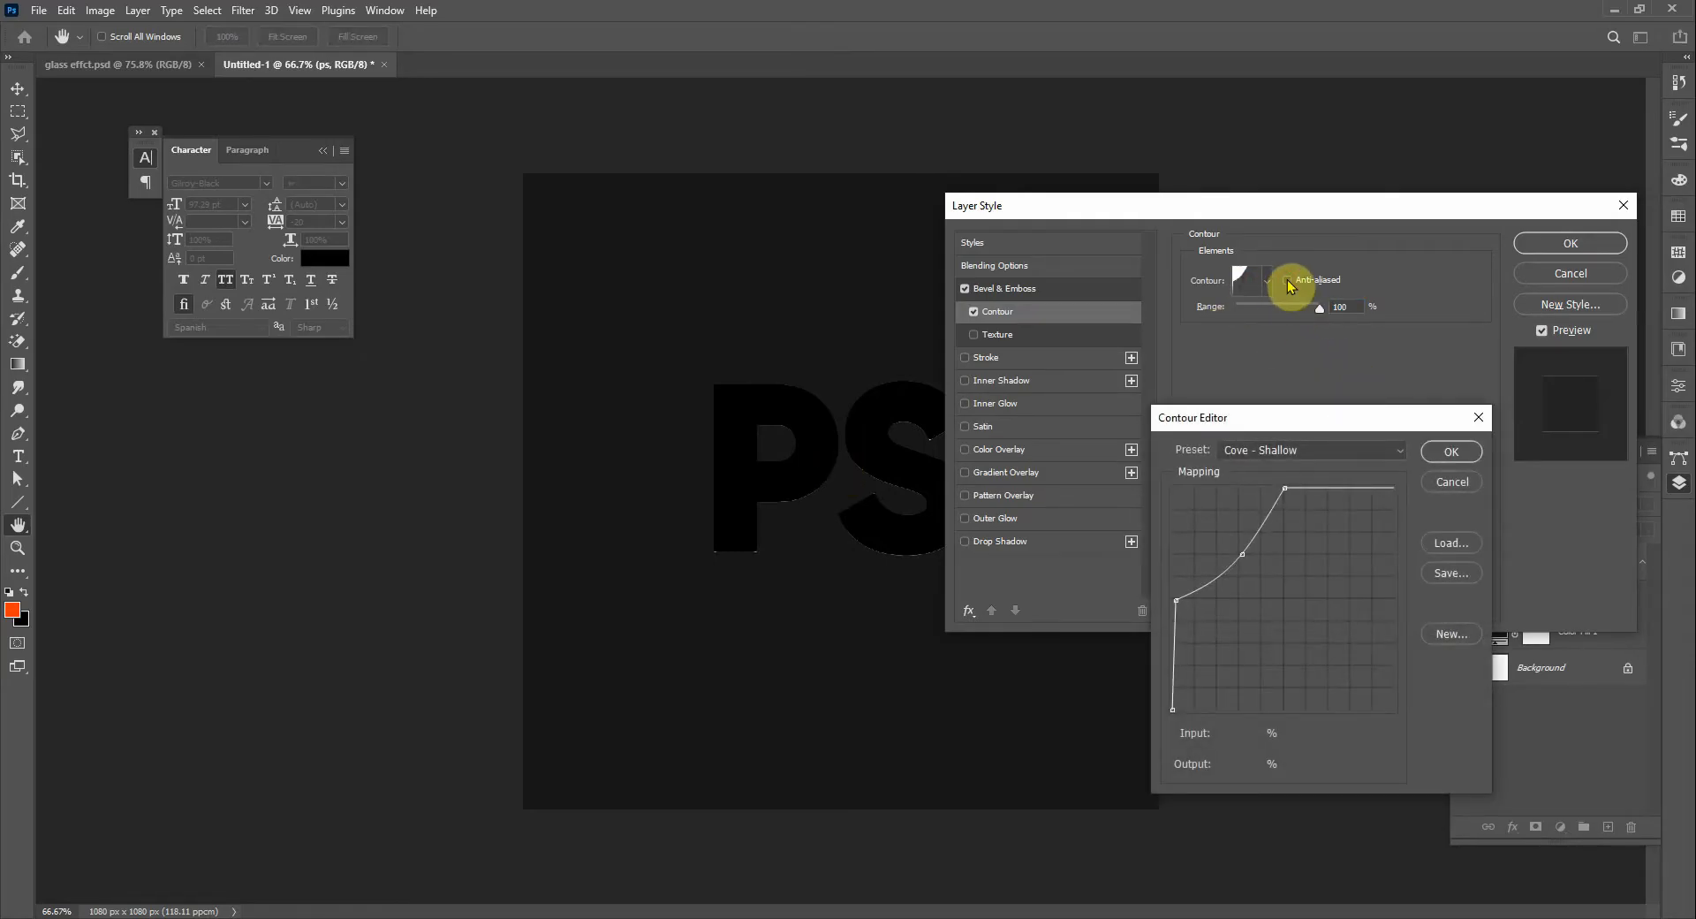
{"action": "left_click_drag", "start_coordinate": [1285, 488], "coordinate": [1394, 487]}
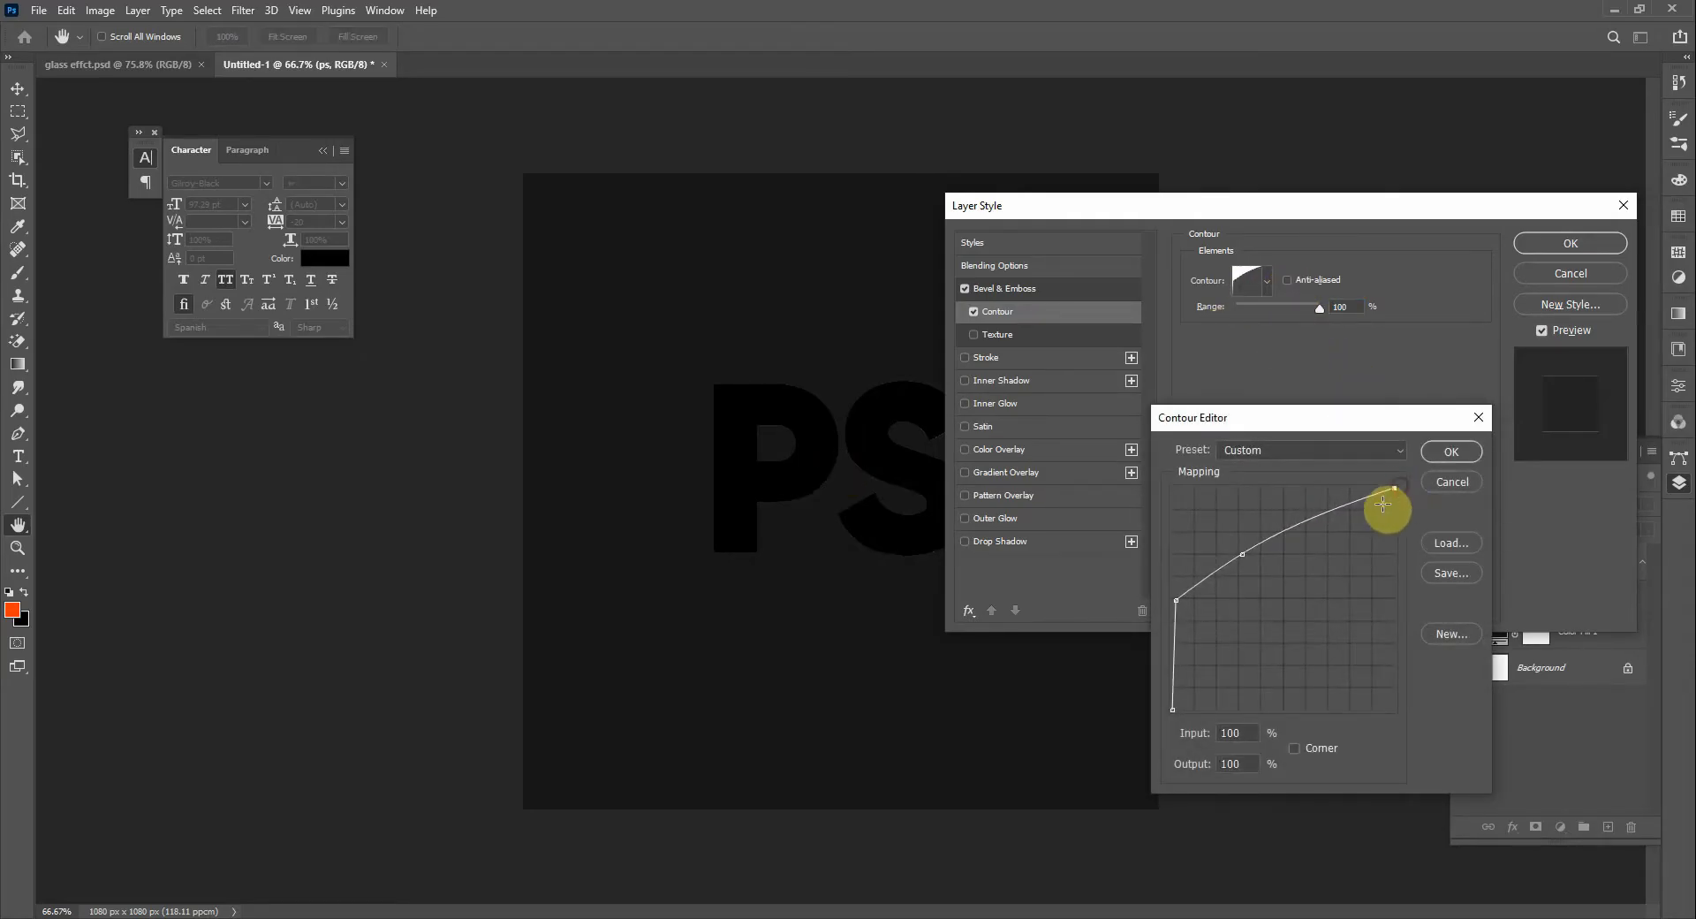
{"action": "left_click", "coordinate": [1299, 451]}
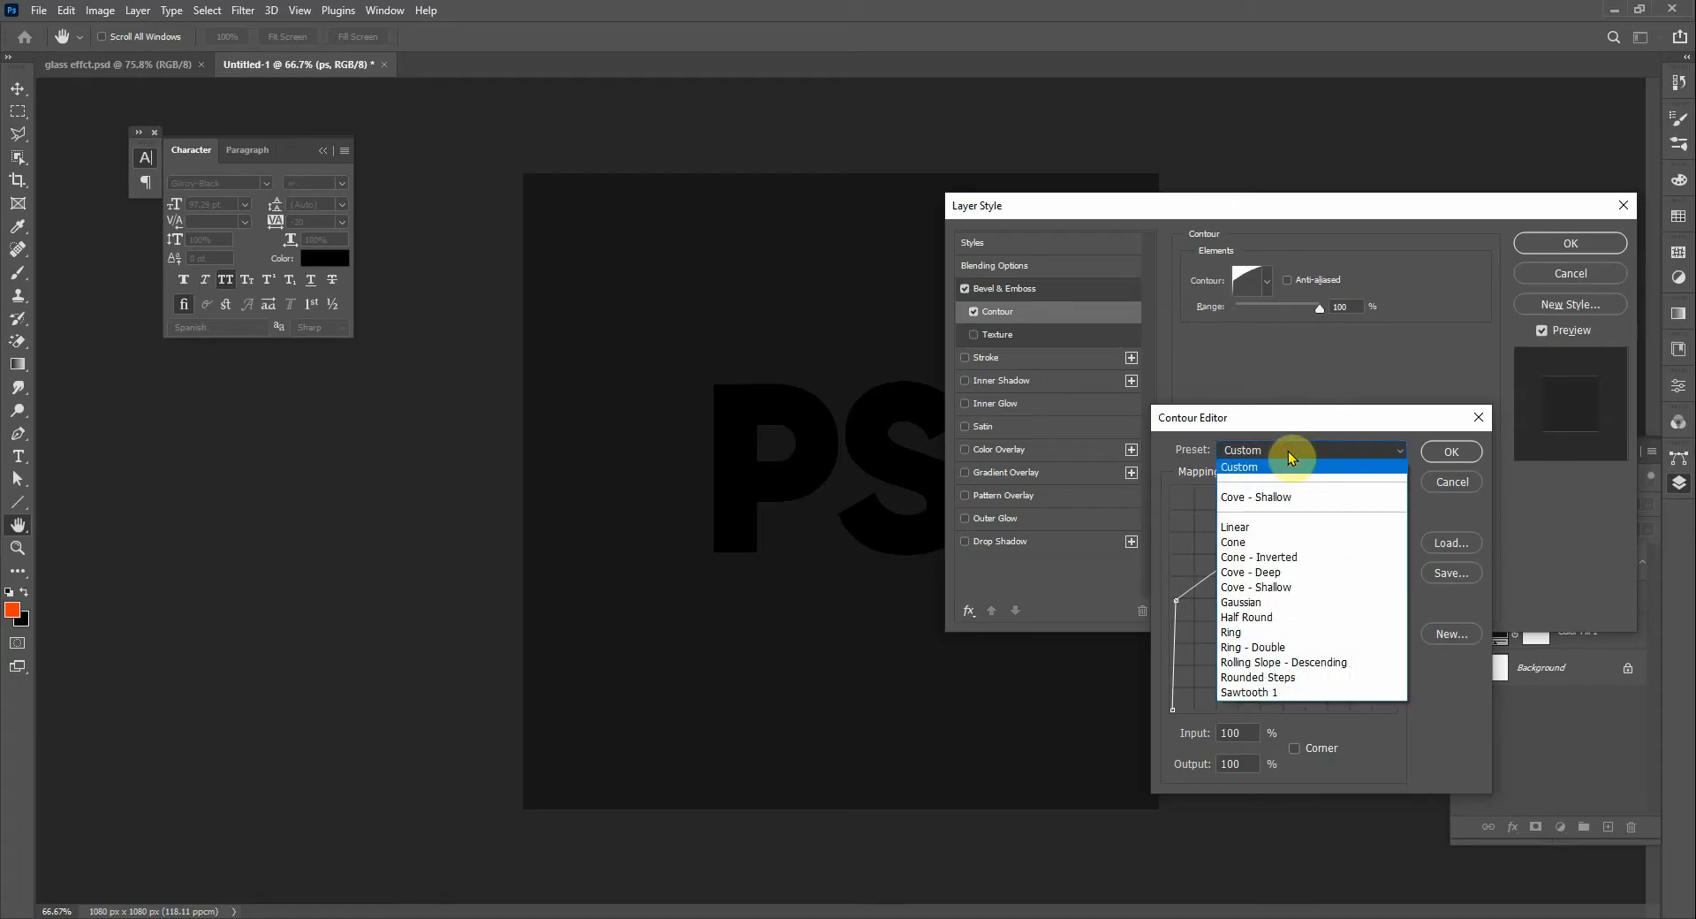
{"action": "left_click", "coordinate": [1253, 543]}
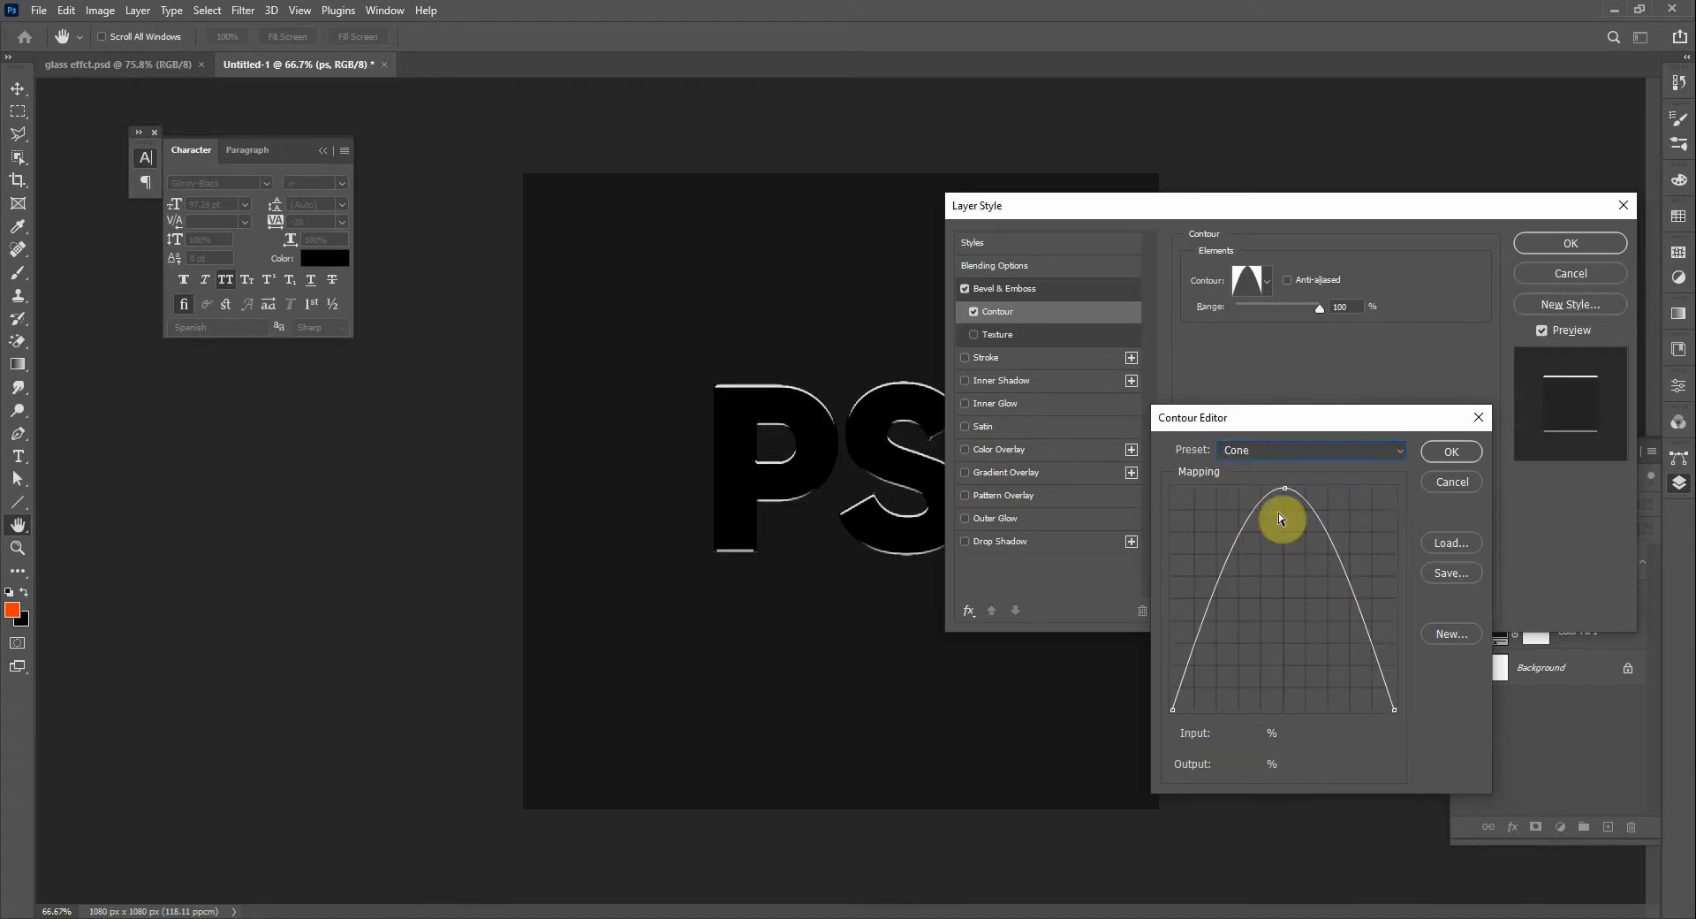
{"action": "mouse_move", "coordinate": [1286, 491]}
{"action": "left_mouse_down"}
{"action": "mouse_move", "coordinate": [1291, 548]}
{"action": "mouse_move", "coordinate": [1279, 499]}
{"action": "left_mouse_up"}
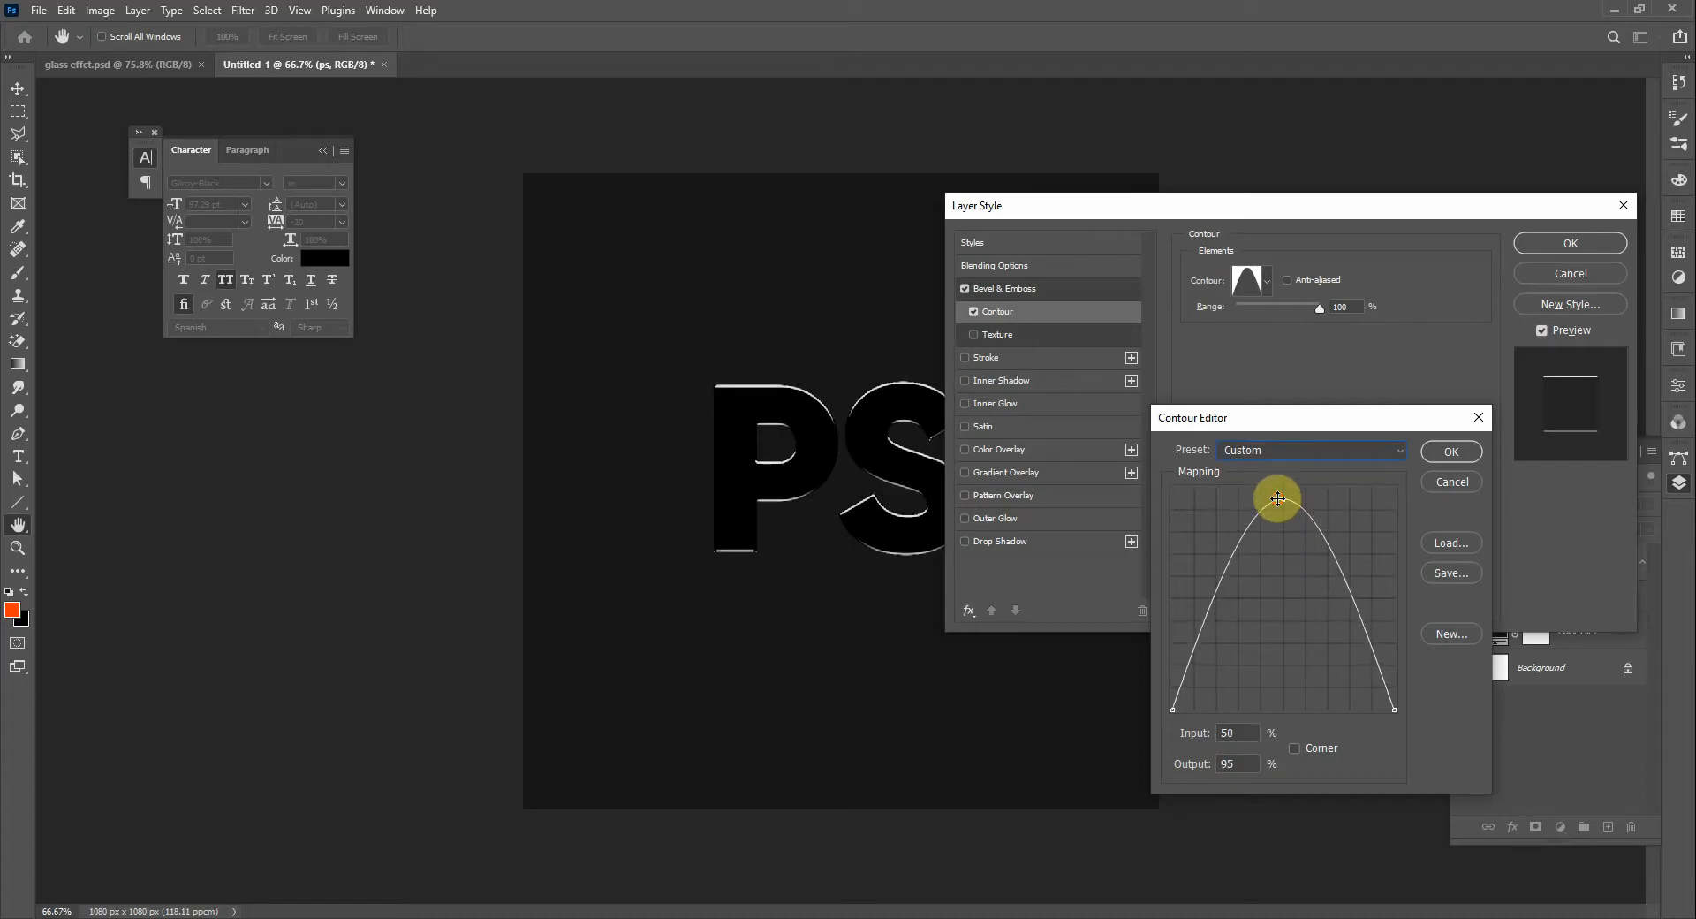
{"action": "left_click", "coordinate": [1454, 450]}
{"action": "left_click_drag", "start_coordinate": [1330, 309], "coordinate": [1443, 303]}
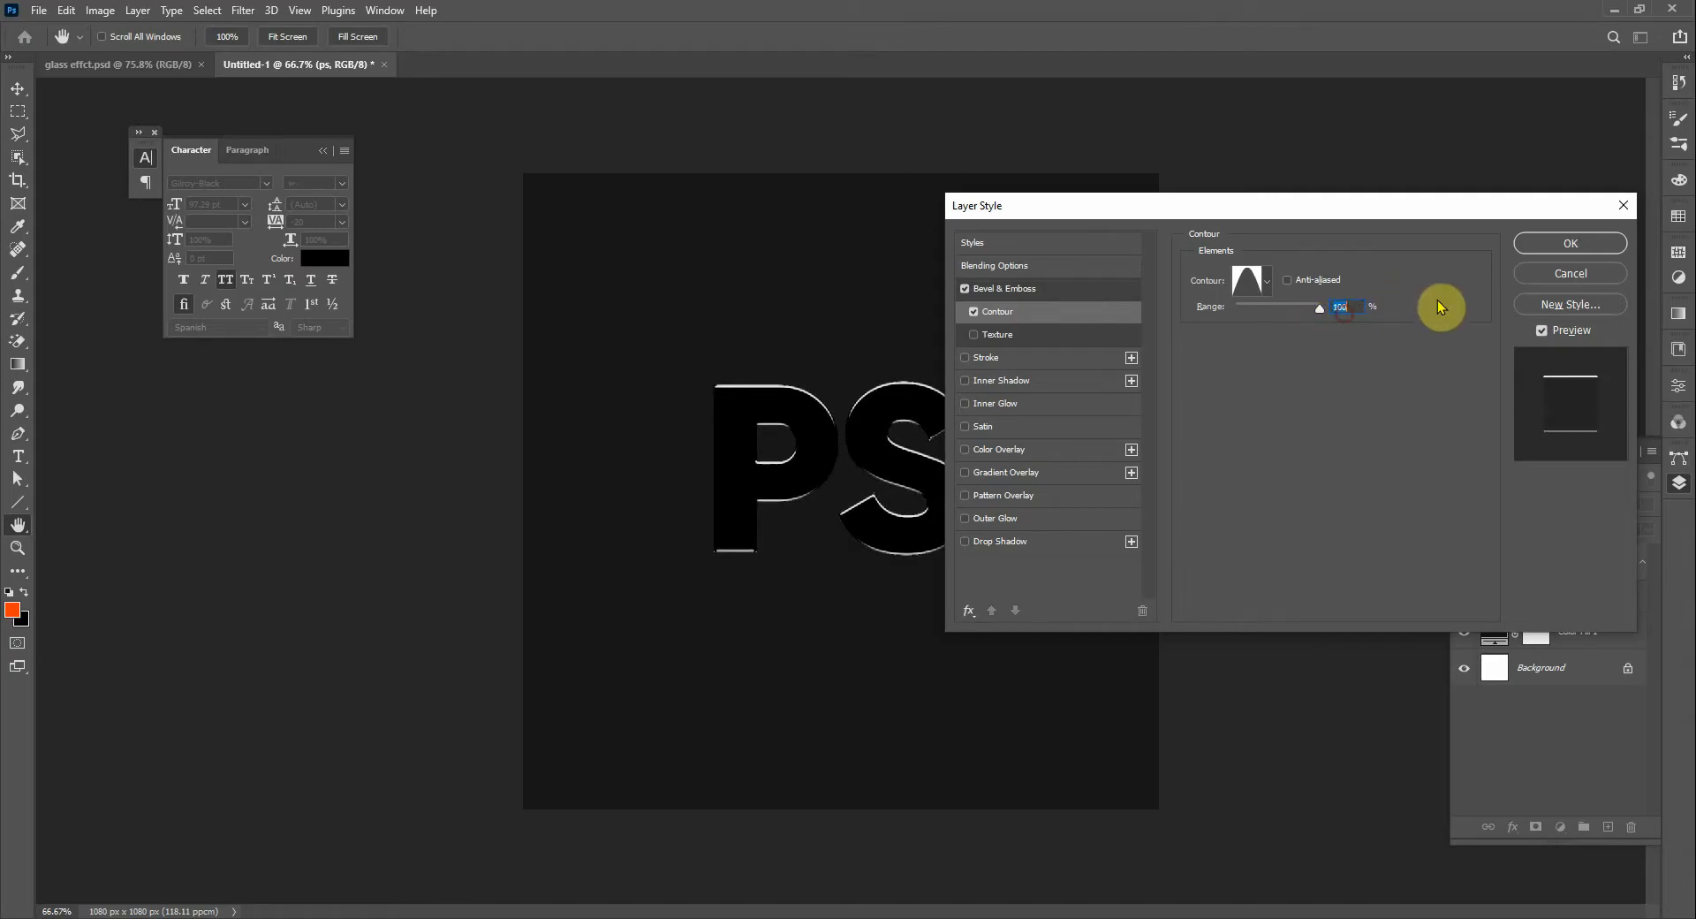
{"action": "left_click", "coordinate": [1287, 280]}
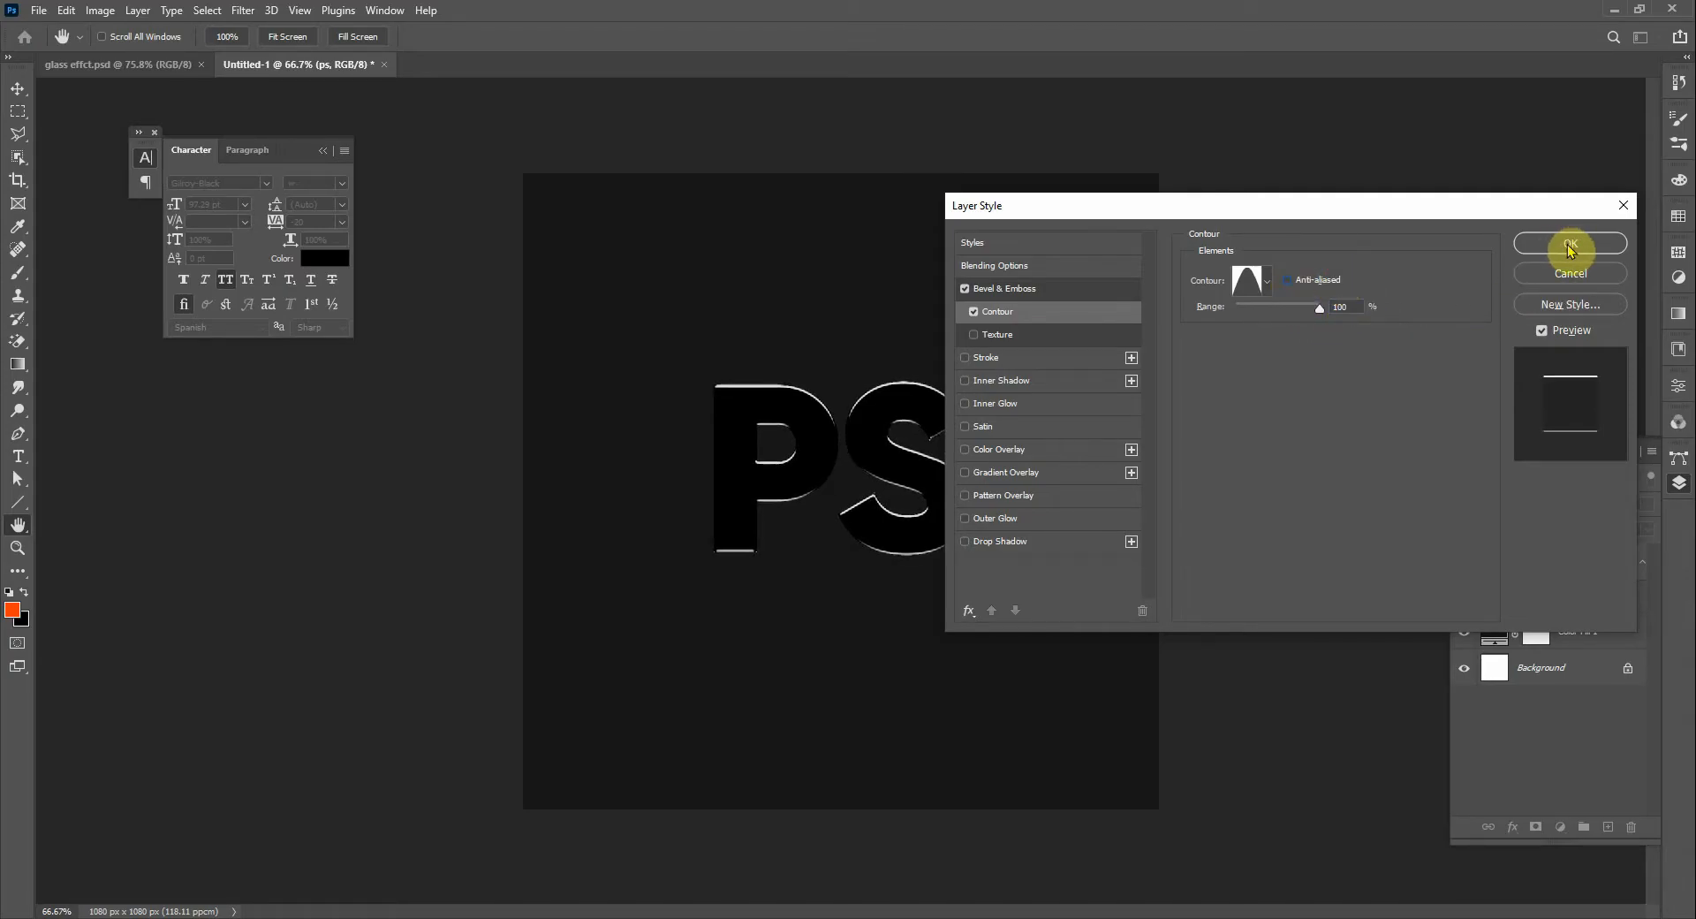
Enable Inner Glow on the text layer with the Overlay blend mode
{"action": "left_click", "coordinate": [996, 404]}
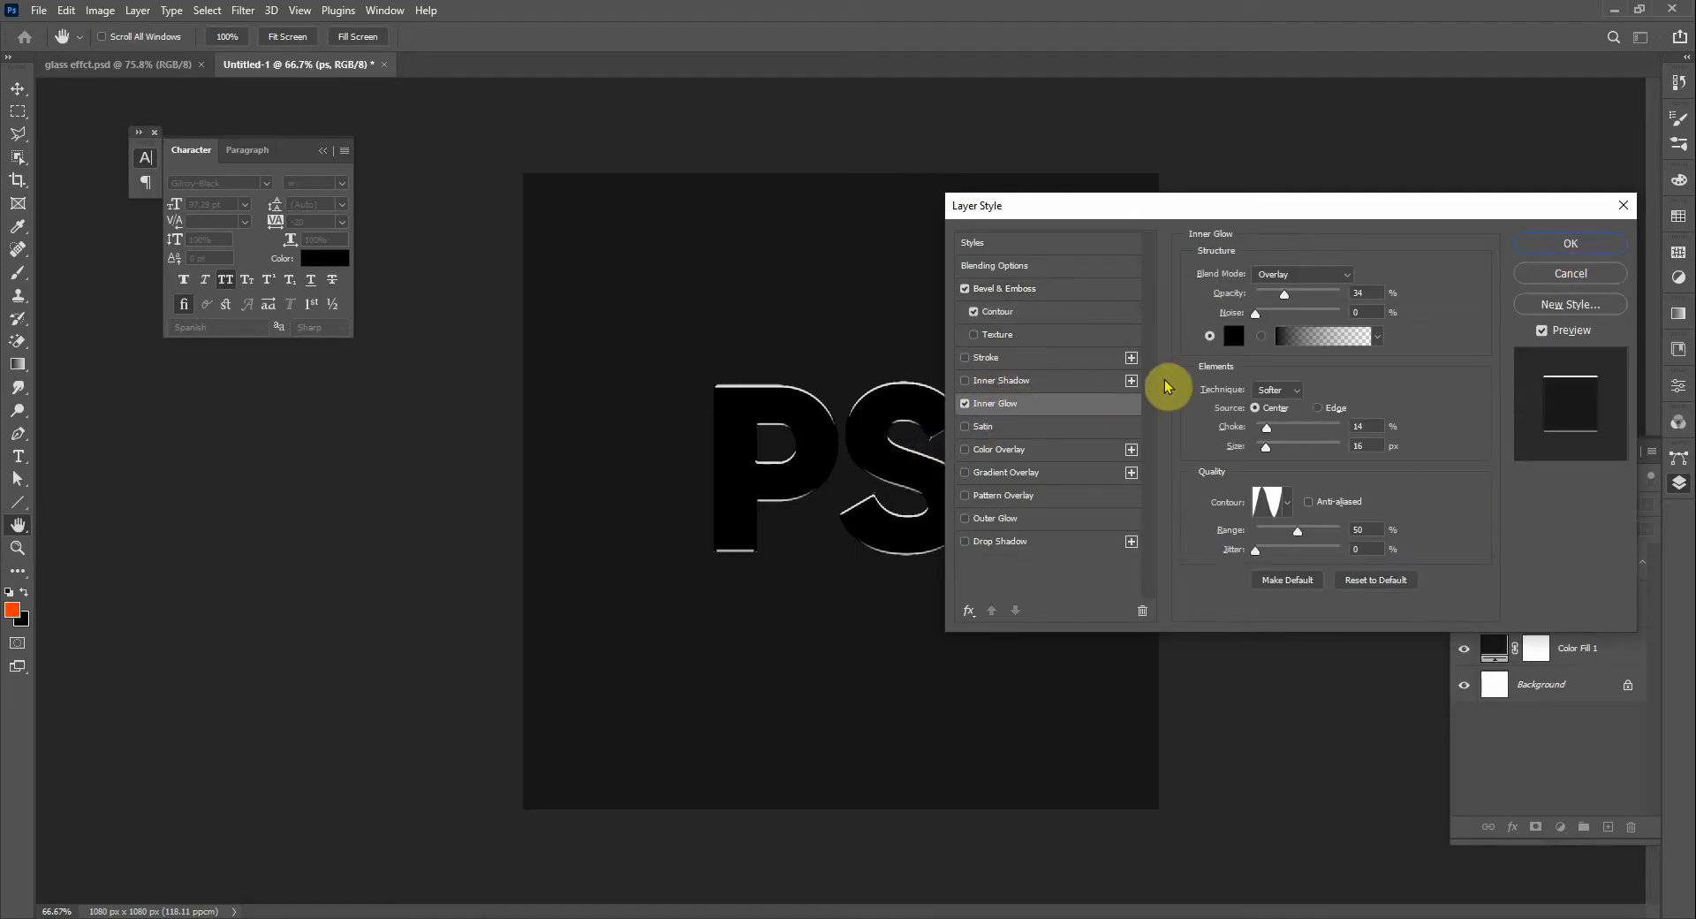
{"action": "left_click", "coordinate": [1299, 275]}
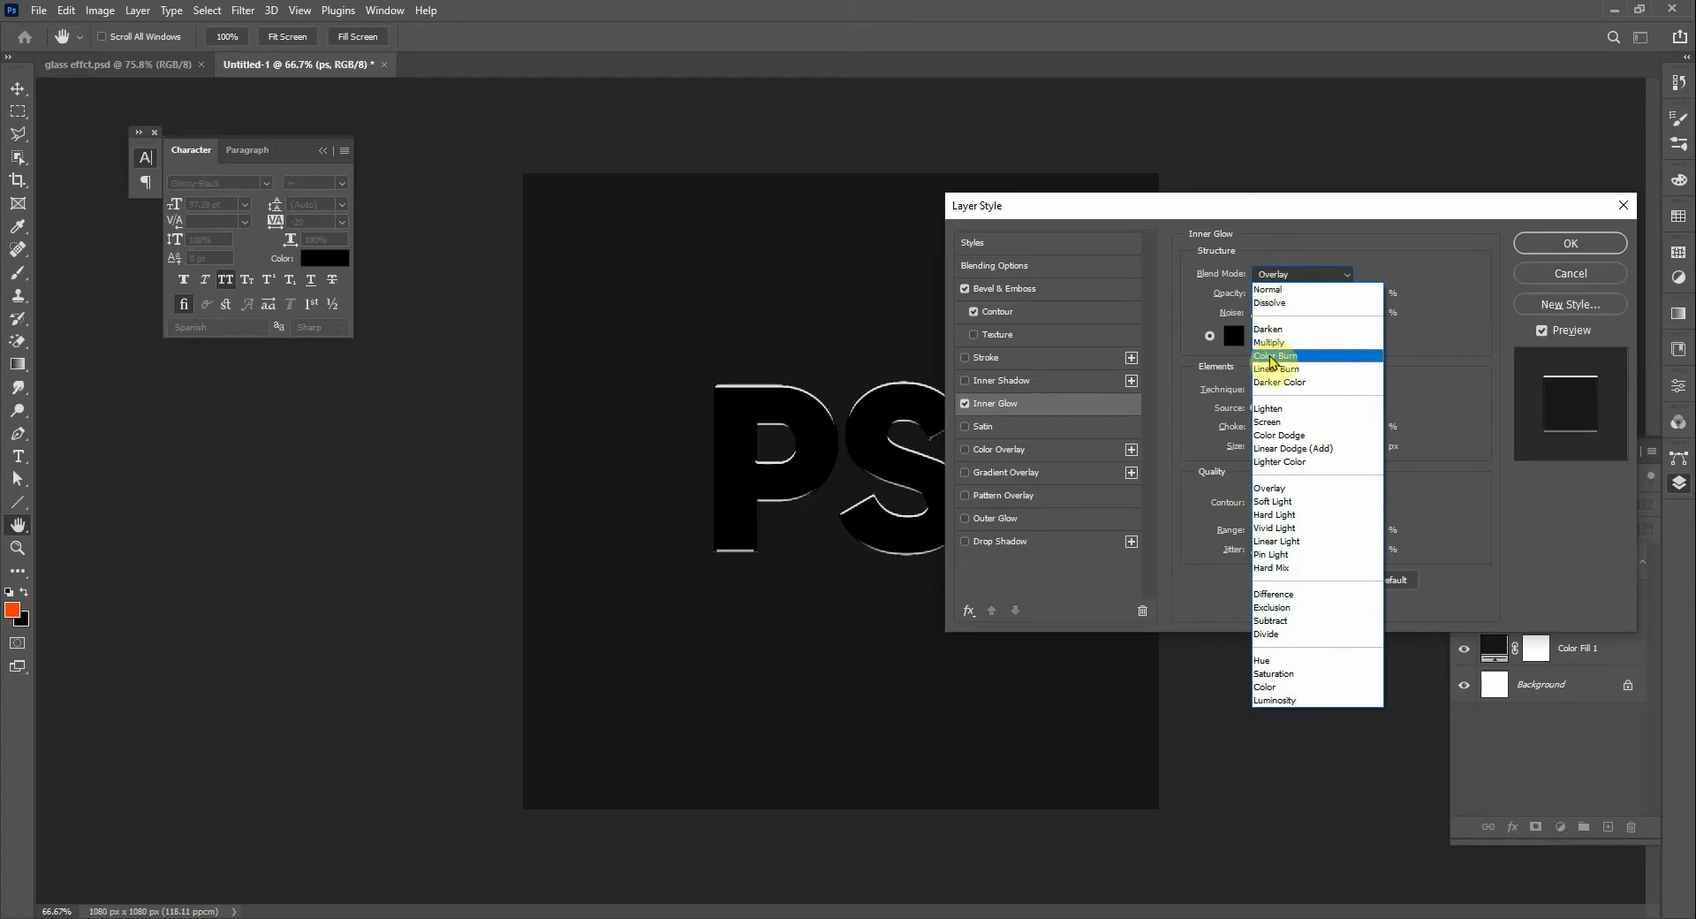
{"action": "left_click", "coordinate": [1272, 492]}
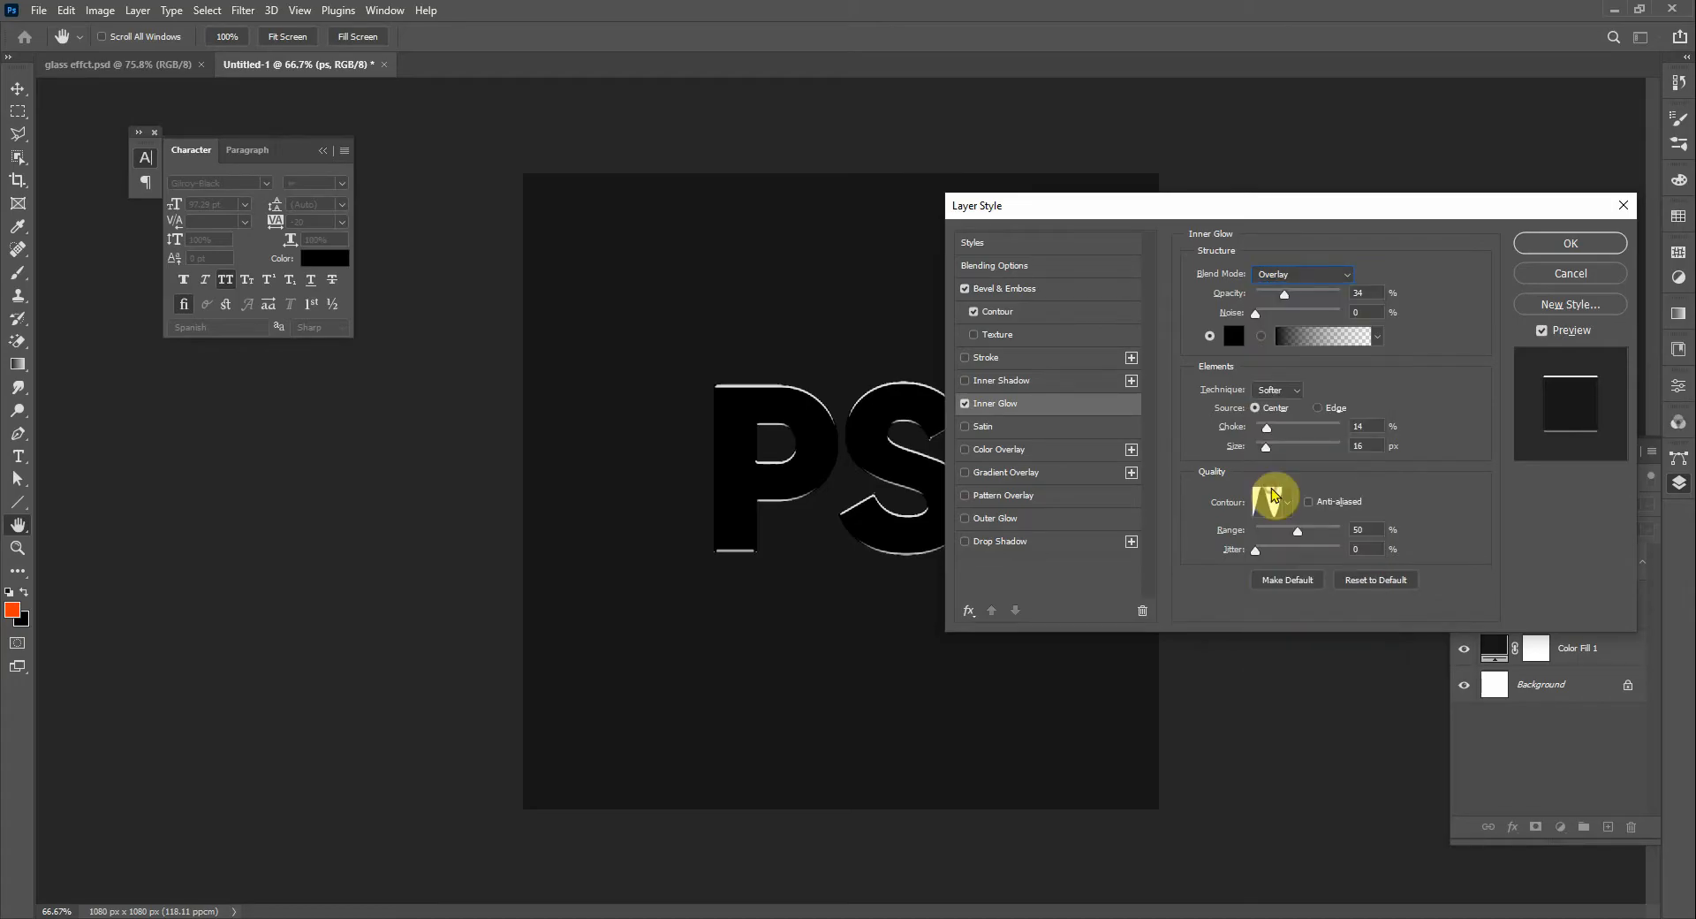
Confirm black as the Inner Glow colour and set the glow's opacity to 27%
{"action": "left_click", "coordinate": [1234, 335]}
{"action": "mouse_move", "coordinate": [1167, 502]}
{"action": "left_mouse_down"}
{"action": "mouse_move", "coordinate": [1144, 319]}
{"action": "mouse_move", "coordinate": [1110, 565]}
{"action": "left_mouse_up"}
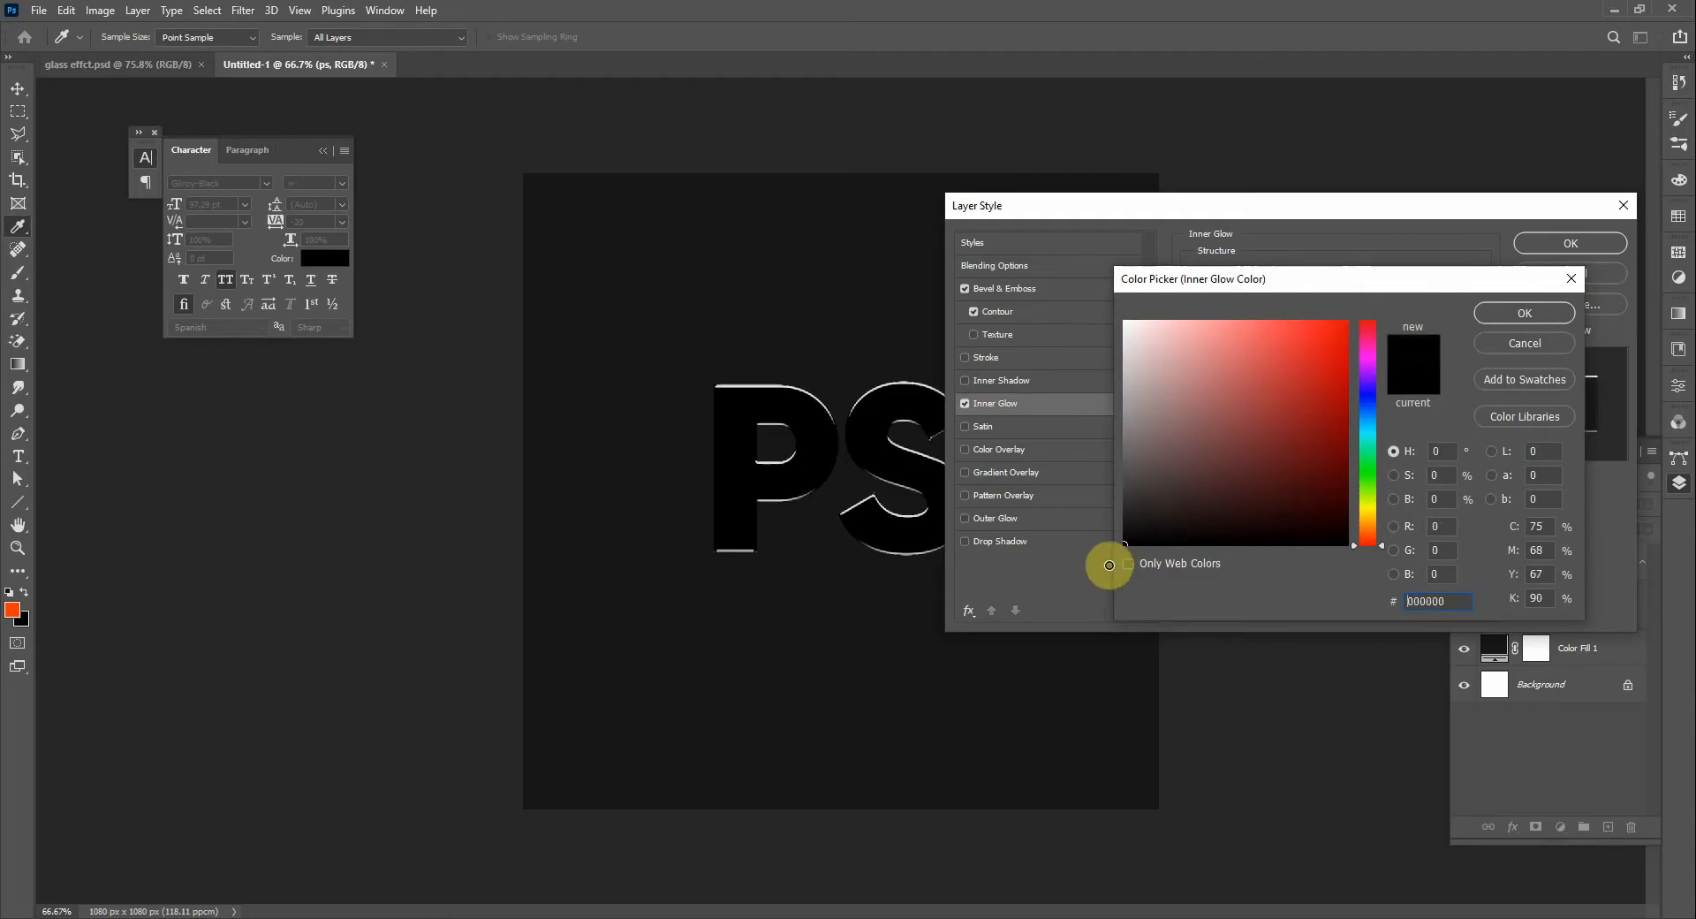
{"action": "left_click", "coordinate": [1503, 311]}
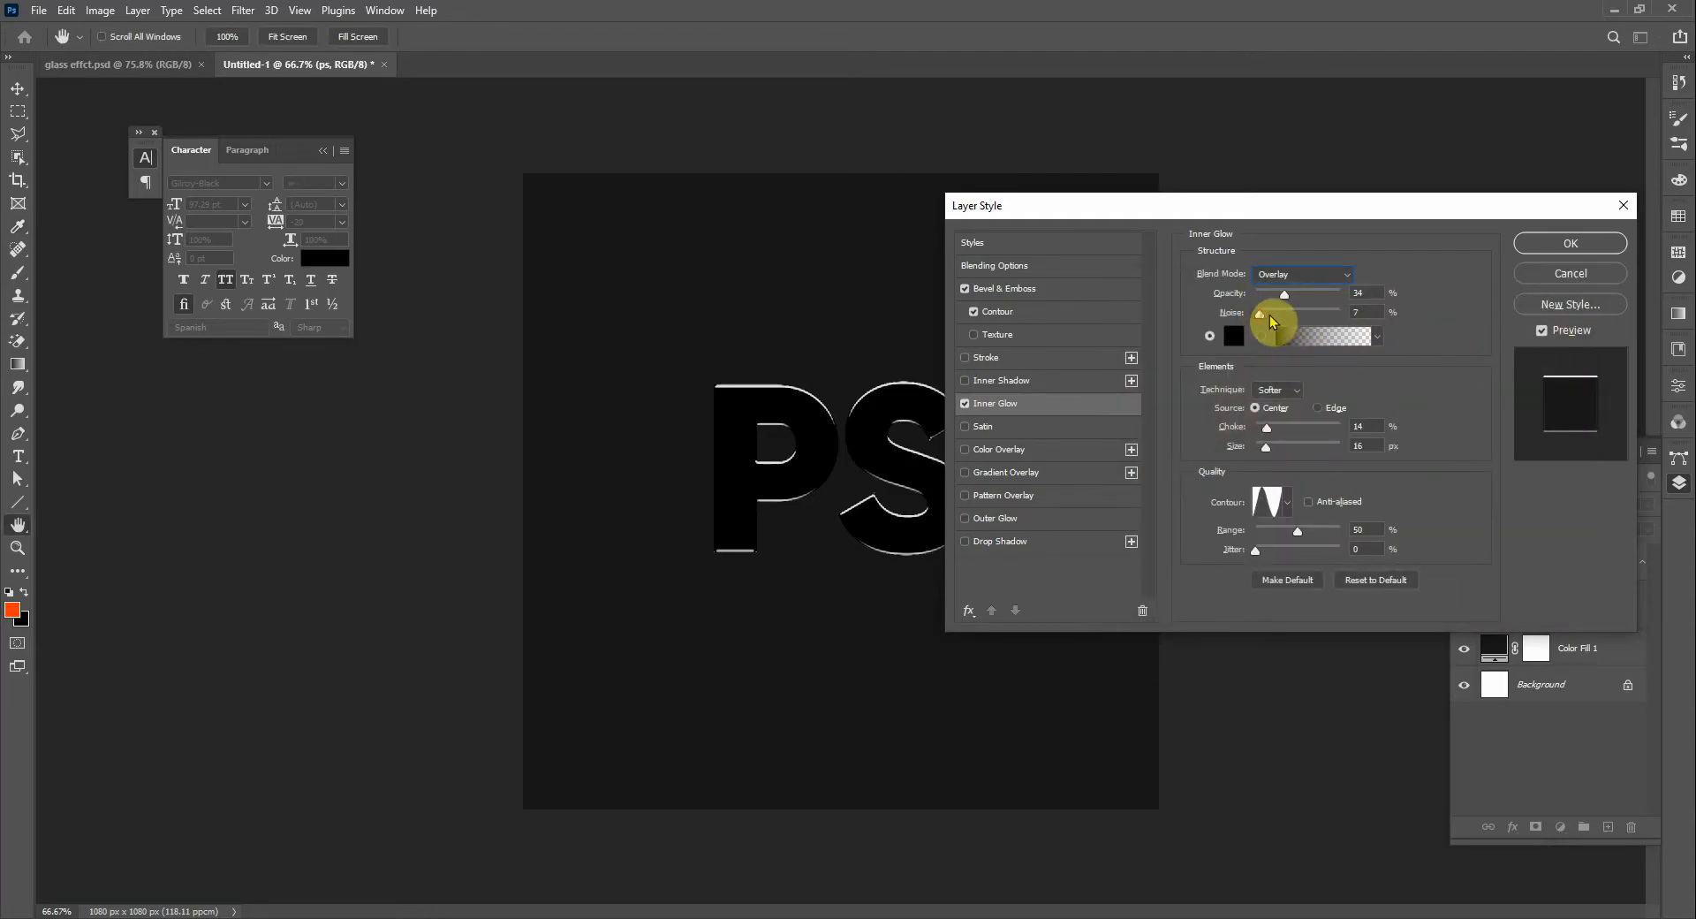
{"action": "mouse_move", "coordinate": [1288, 300]}
{"action": "left_mouse_down"}
{"action": "mouse_move", "coordinate": [1330, 294]}
{"action": "mouse_move", "coordinate": [1278, 301]}
{"action": "left_mouse_up"}
{"action": "left_click", "coordinate": [1285, 297]}
Try the Ring - Double contour on the Inner Glow and restore the Ring contour
{"action": "left_click", "coordinate": [1287, 503]}
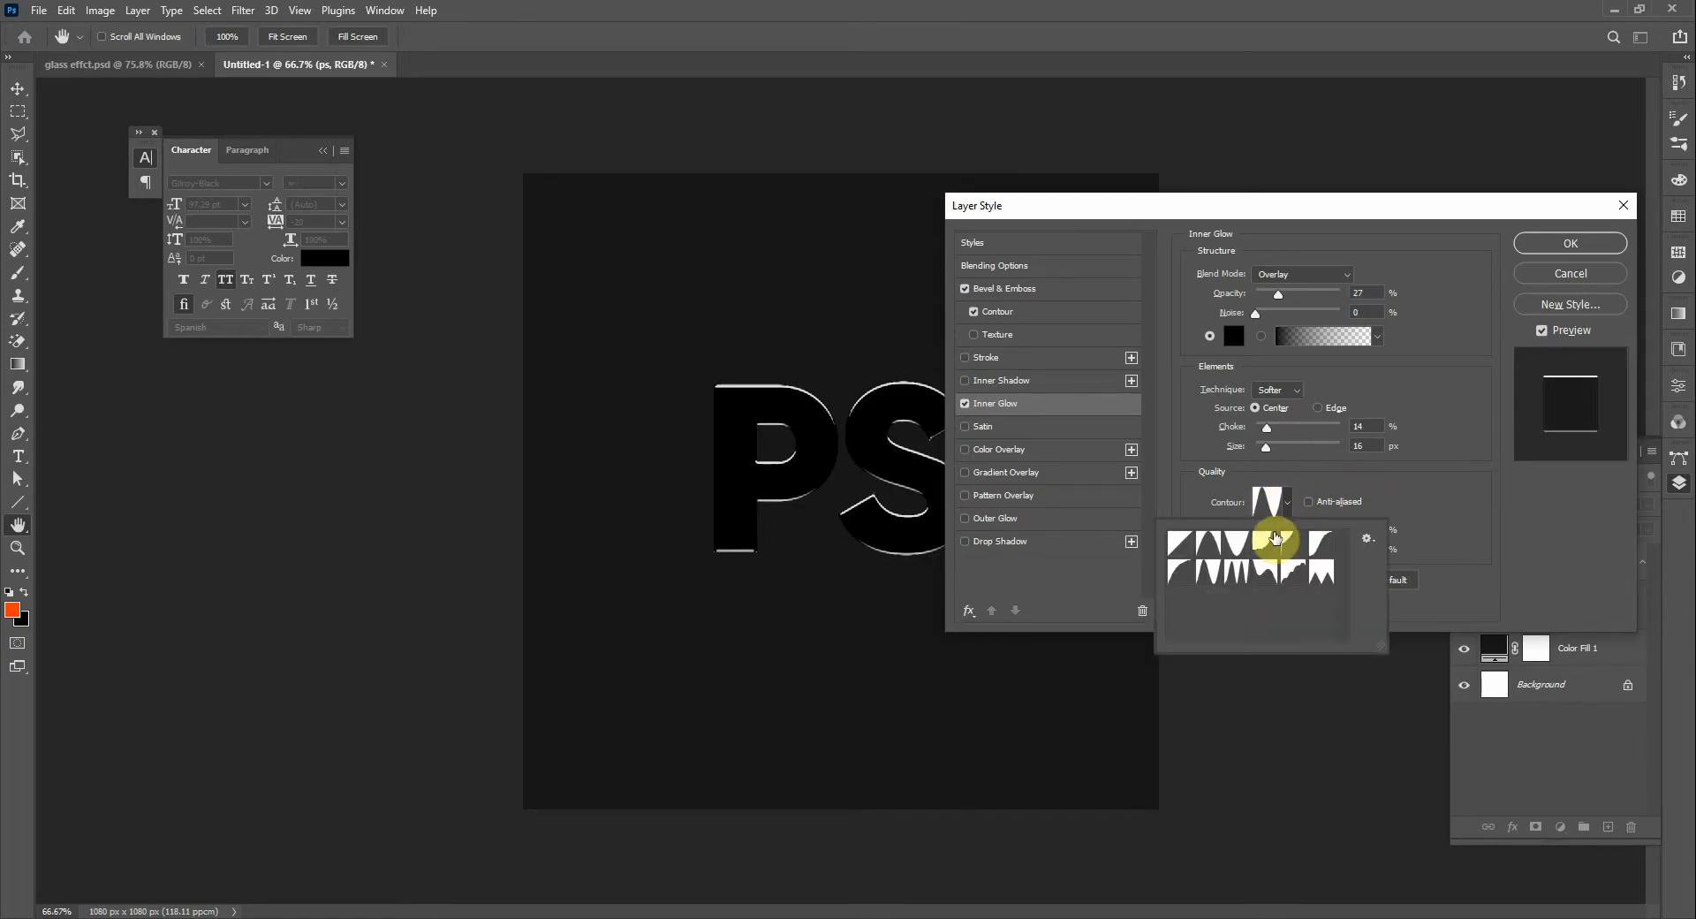
{"action": "left_click", "coordinate": [1234, 572]}
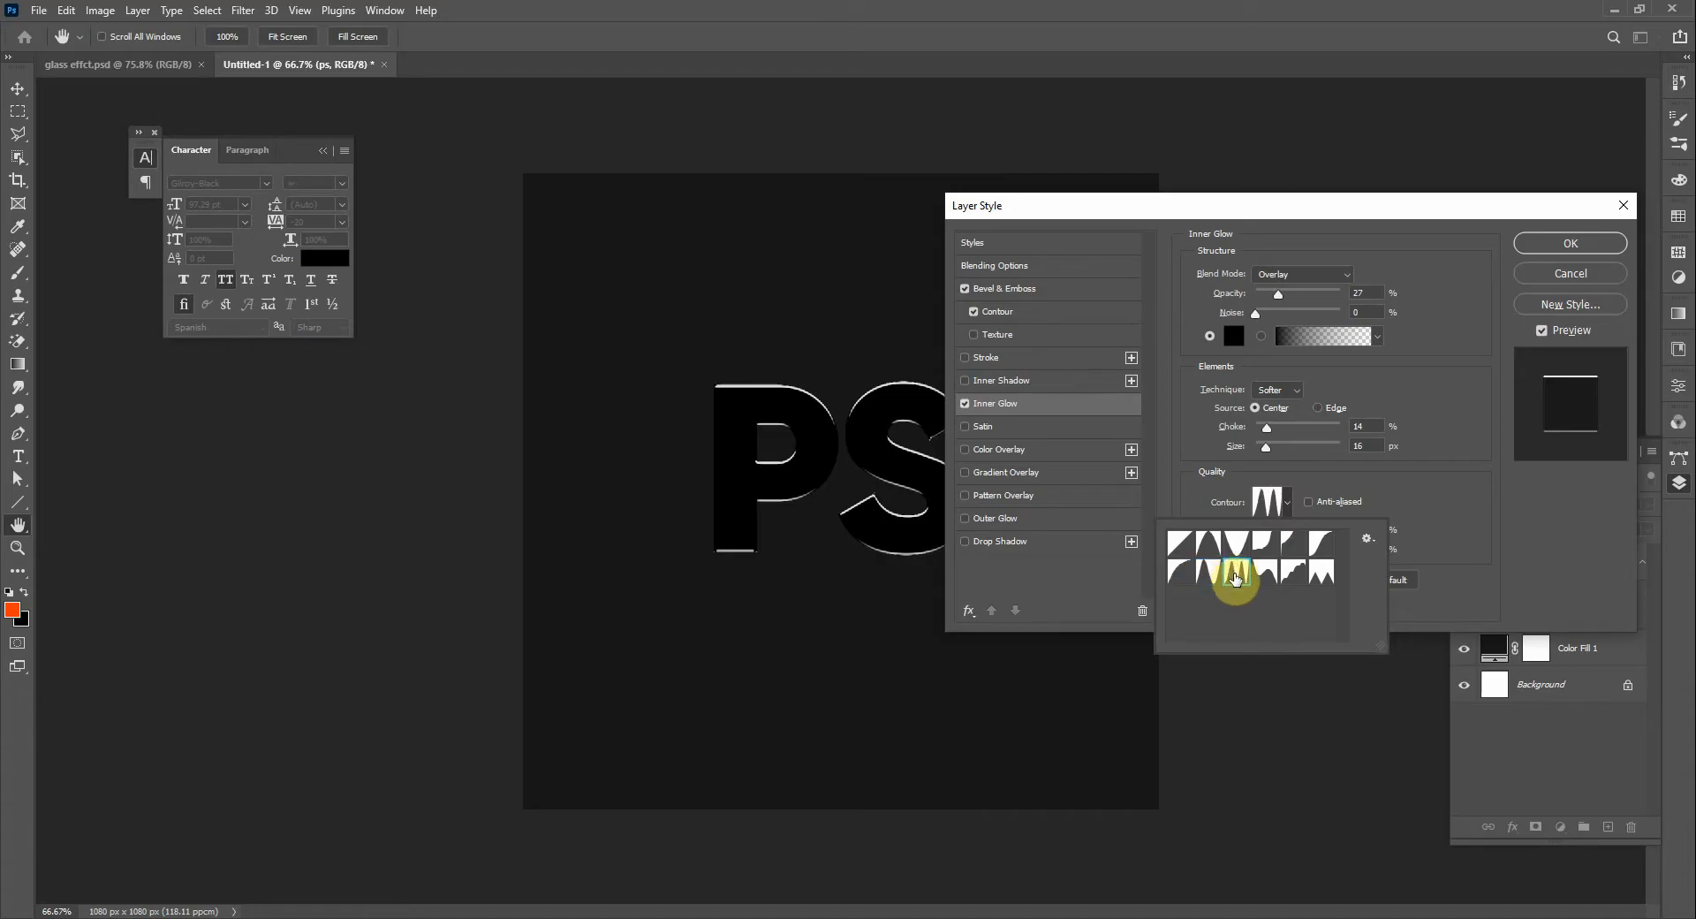
{"action": "left_click", "coordinate": [1390, 477]}
{"action": "left_click", "coordinate": [1288, 505]}
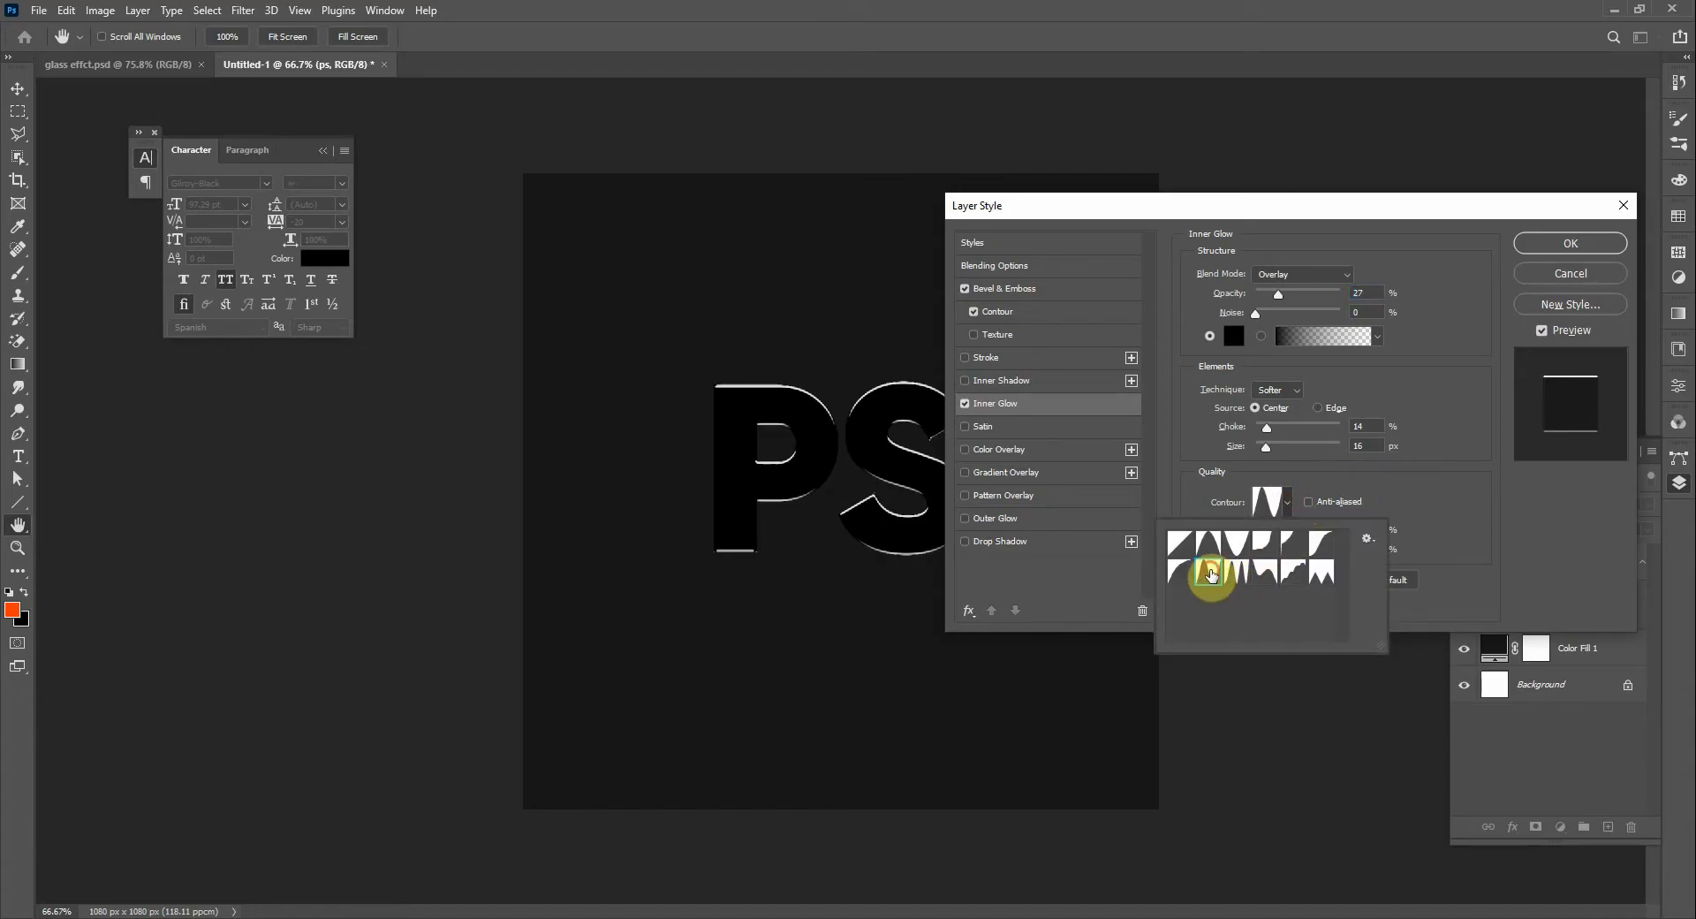
{"action": "left_click", "coordinate": [1325, 479]}
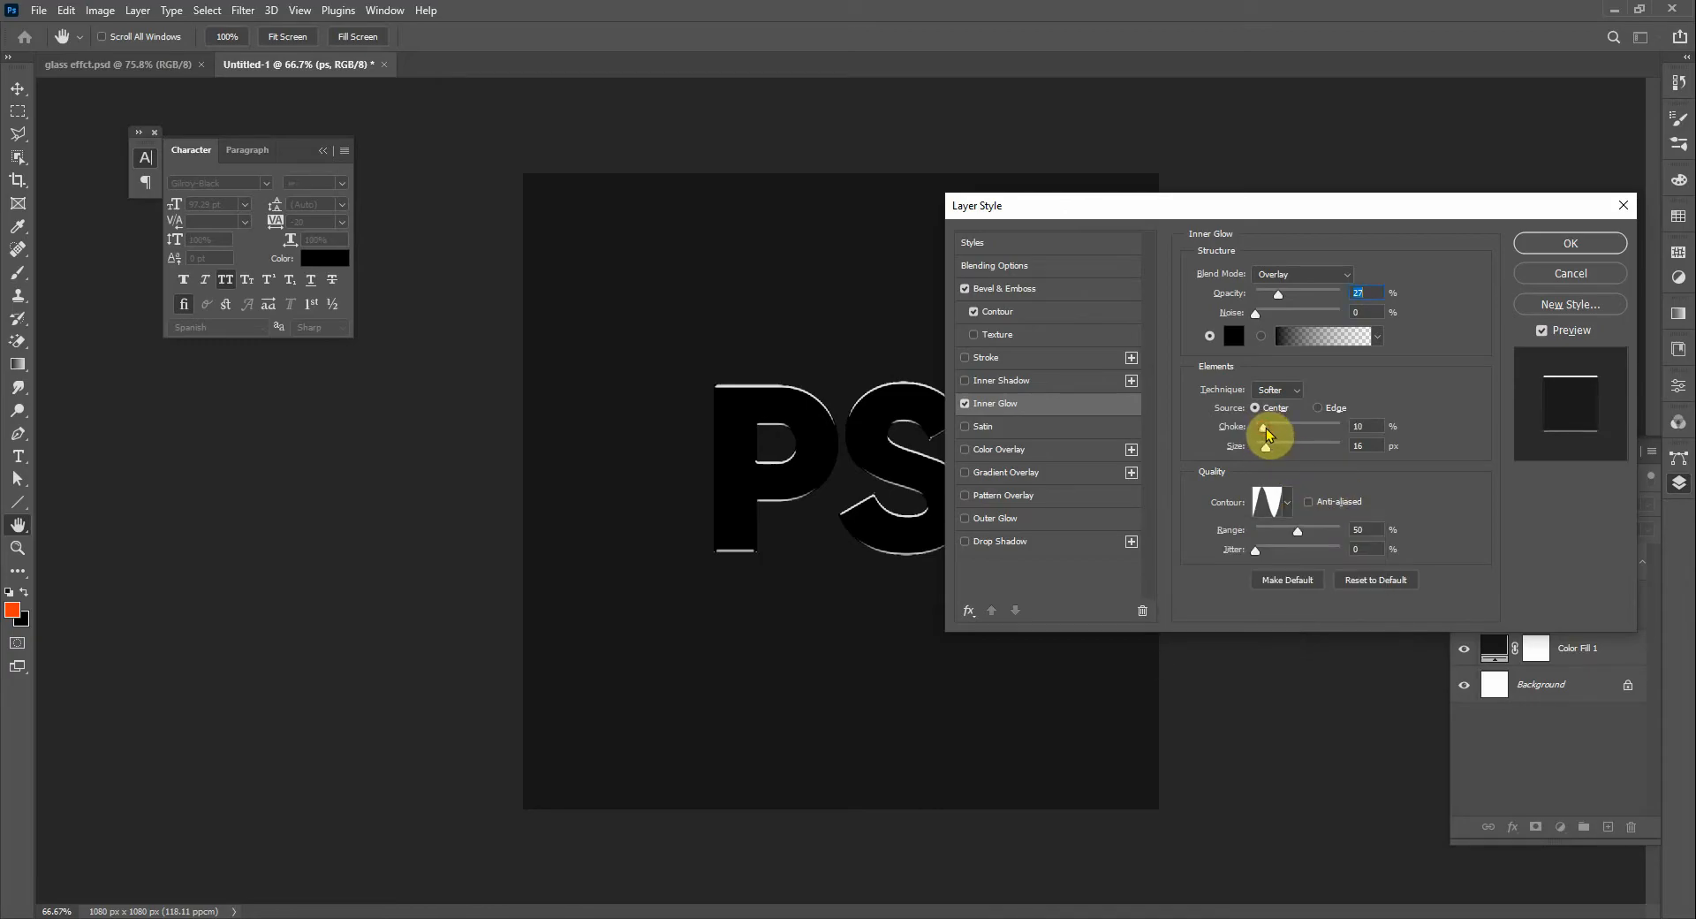
Set the Inner Glow's choke to 14%, size to 32 px and jitter to 9%, and compare the letters with and without the glow
{"action": "left_click_drag", "start_coordinate": [1279, 433], "coordinate": [1268, 432]}
{"action": "left_click_drag", "start_coordinate": [1274, 450], "coordinate": [1270, 449]}
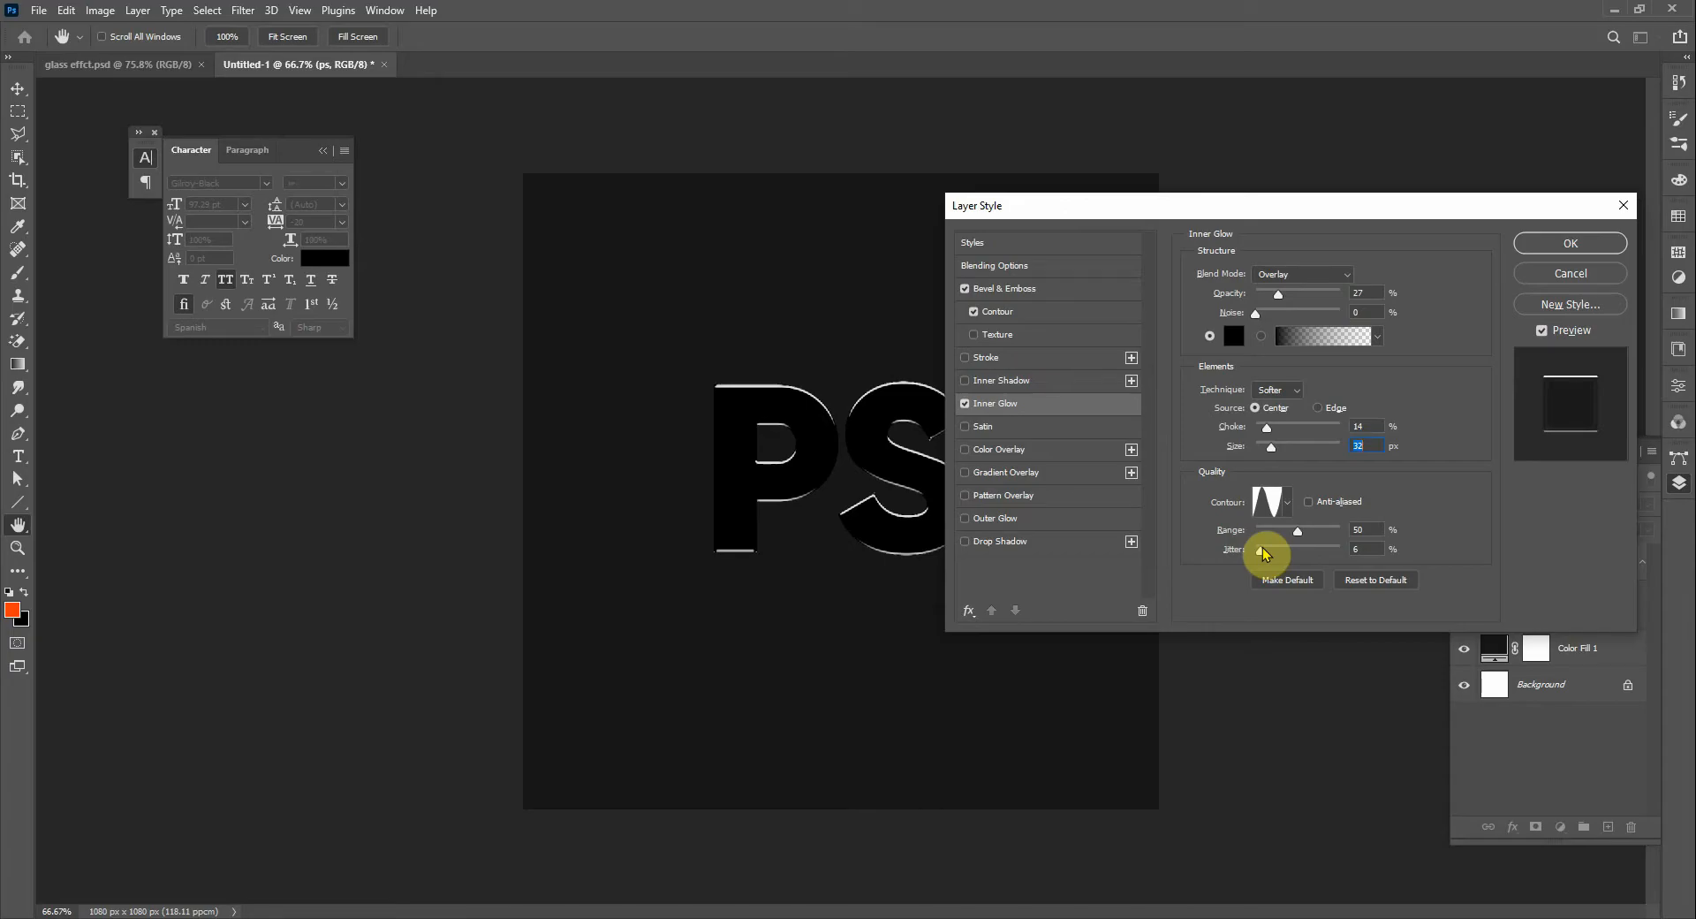
{"action": "left_click", "coordinate": [1265, 551]}
{"action": "left_click", "coordinate": [965, 407]}
{"action": "left_click", "coordinate": [966, 407]}
{"action": "left_click", "coordinate": [965, 407]}
{"action": "left_click", "coordinate": [966, 407]}
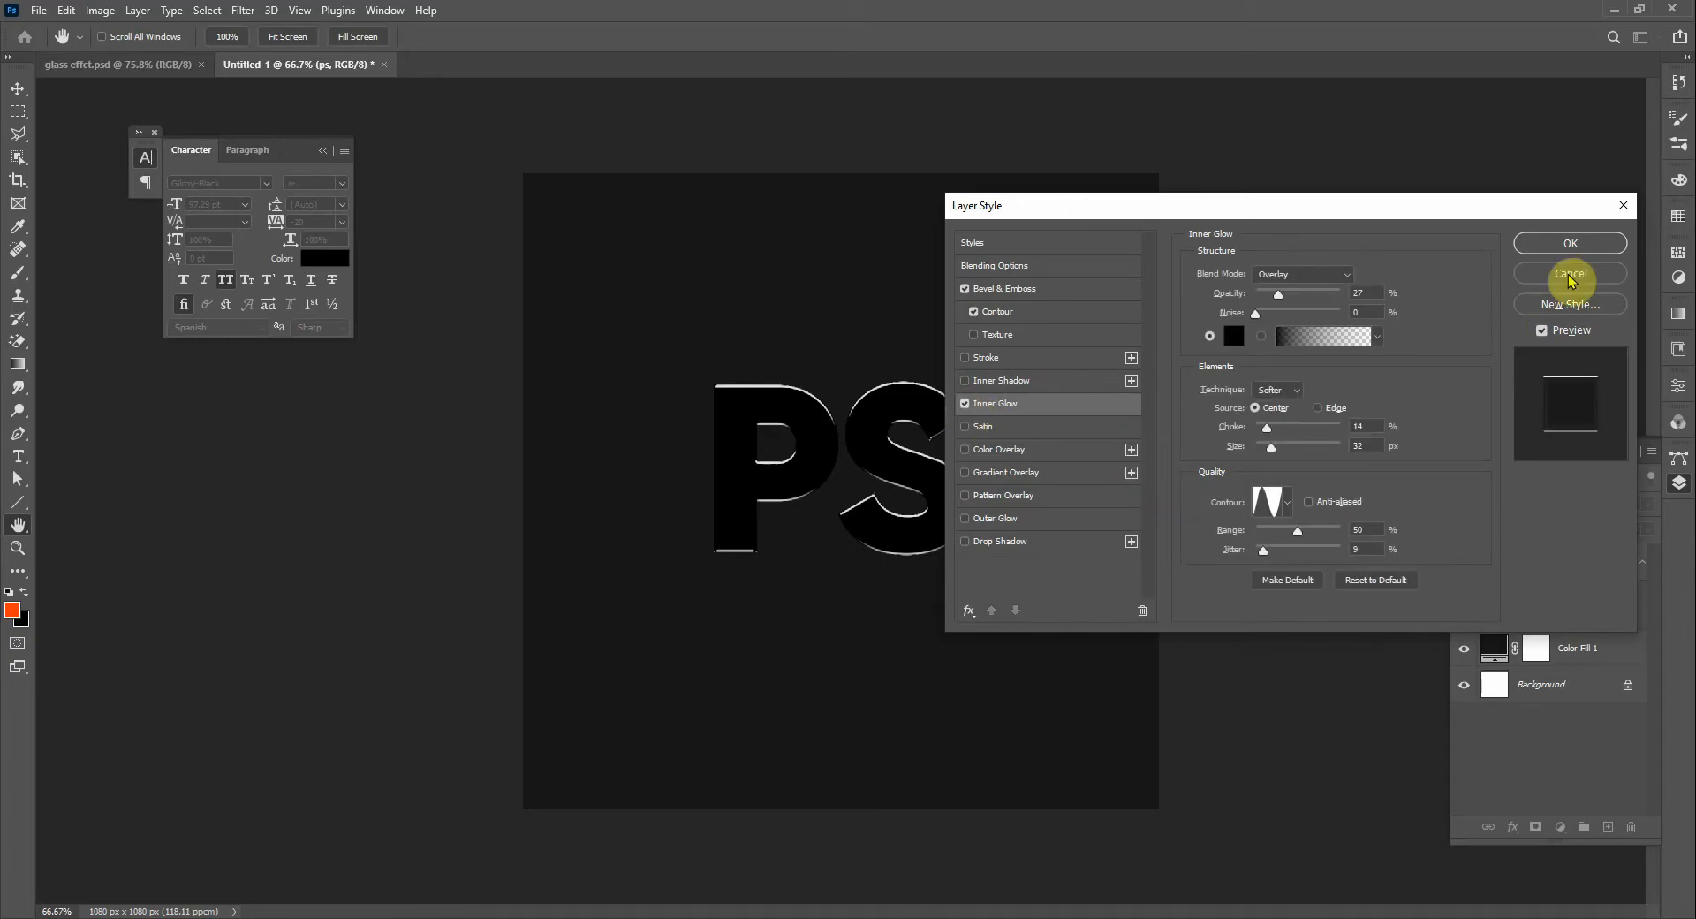
Apply the layer style and shift the PS text slightly on the canvas
{"action": "left_click", "coordinate": [1377, 335]}
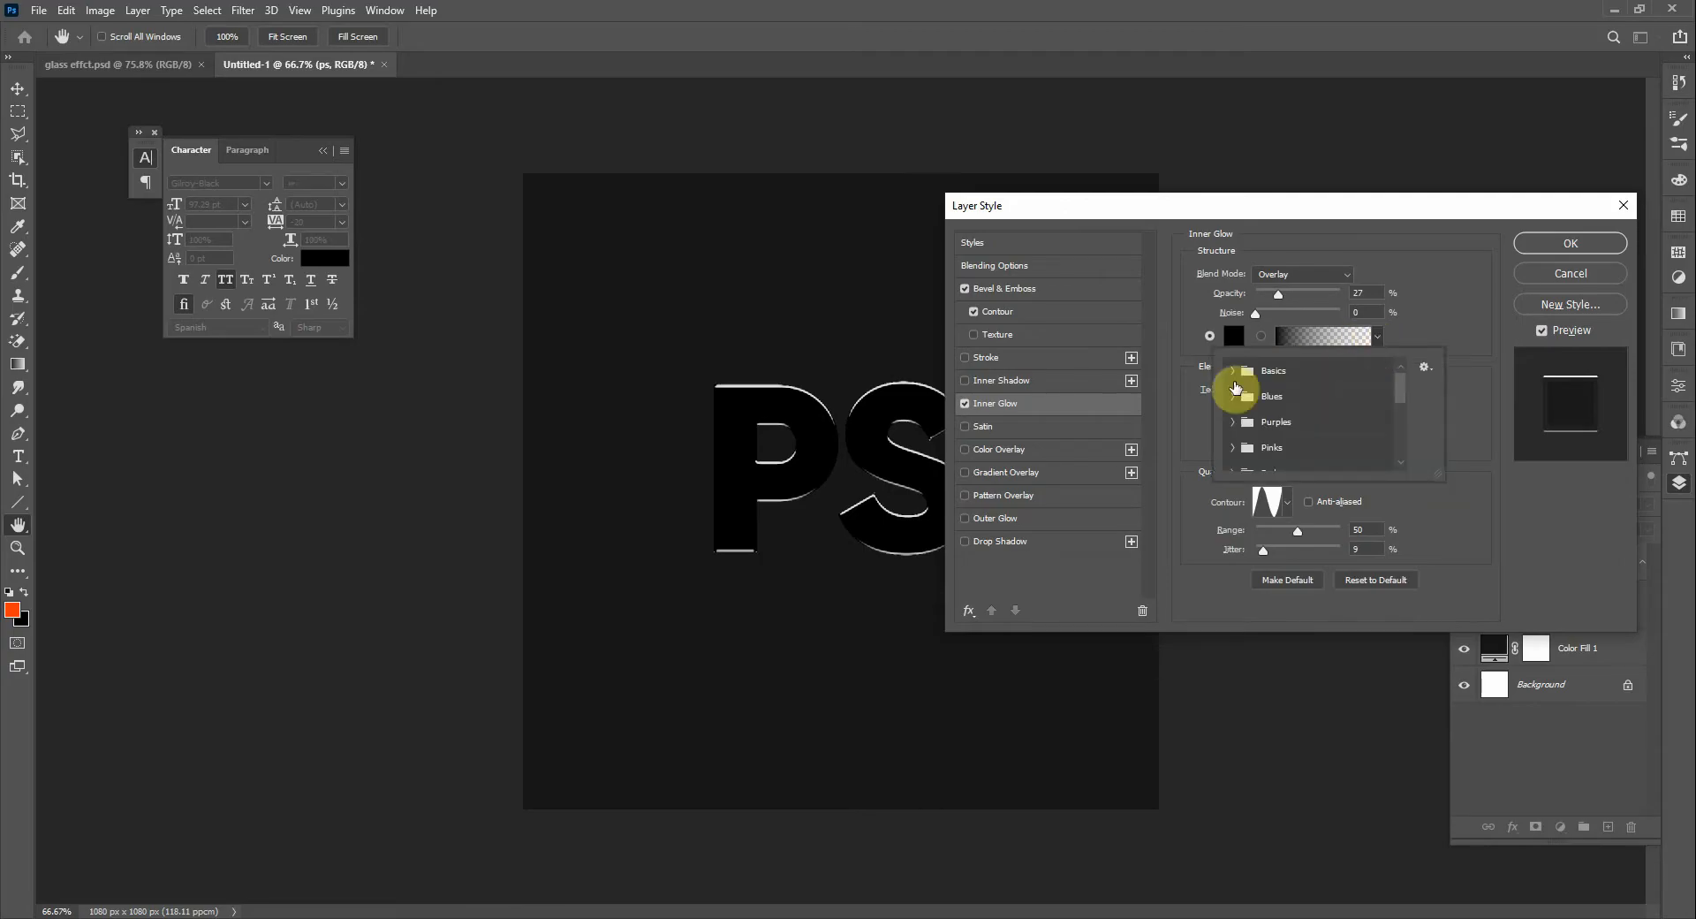
{"action": "left_click", "coordinate": [1418, 340]}
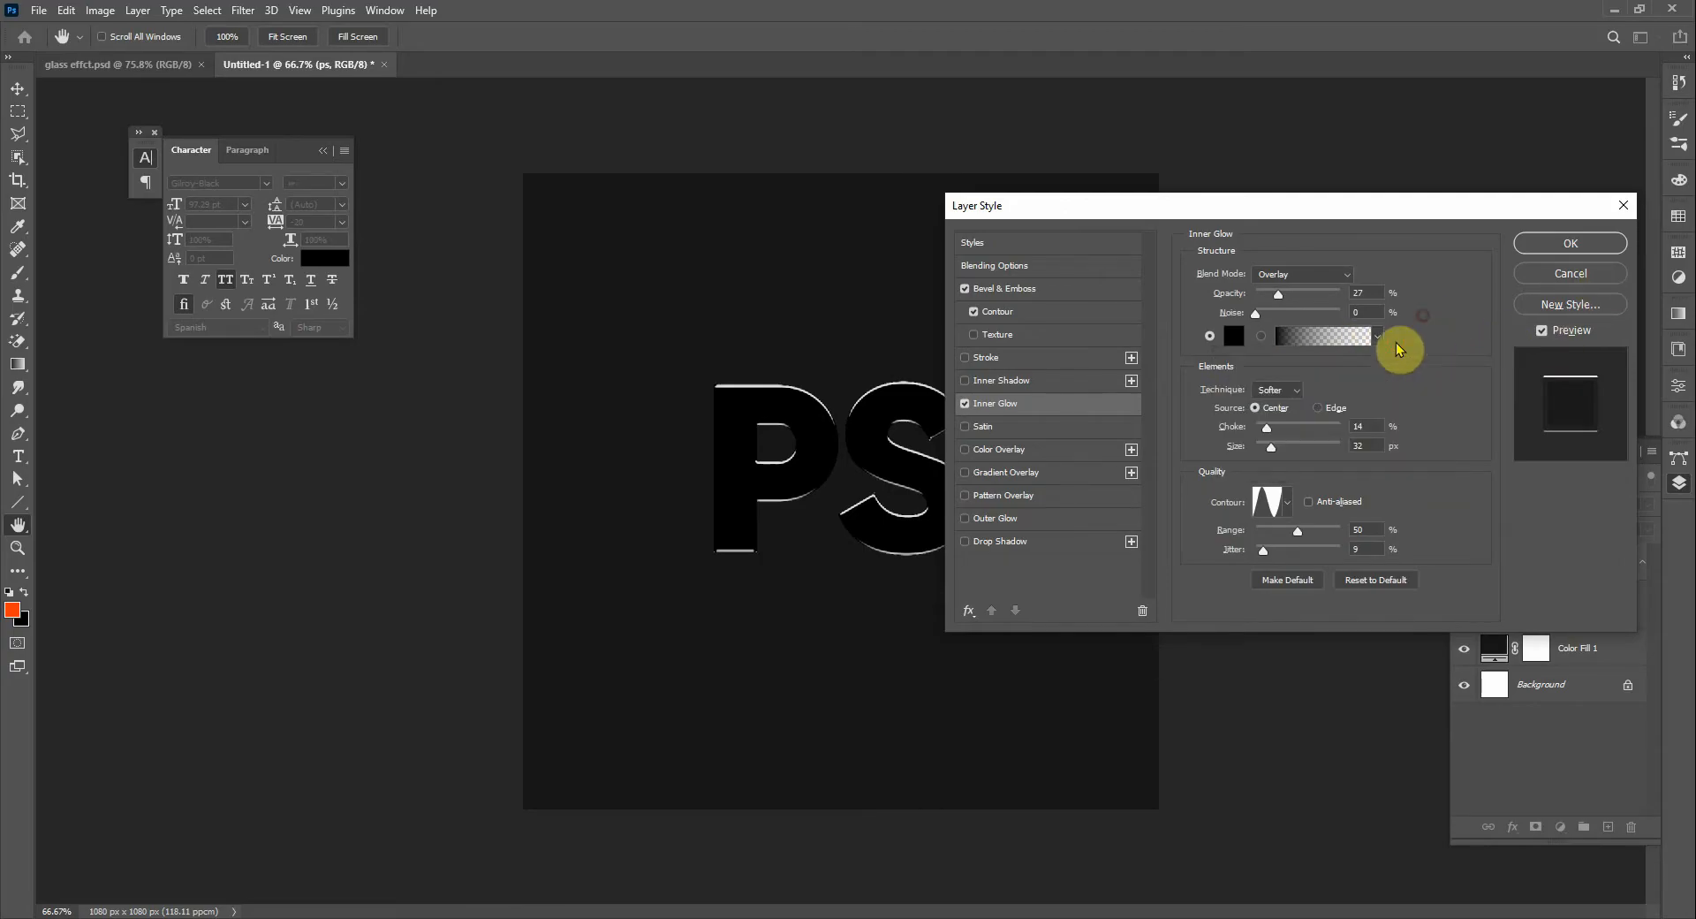
{"action": "left_click", "coordinate": [1571, 244]}
{"action": "left_click", "coordinate": [1253, 412]}
{"action": "mouse_move", "coordinate": [931, 542]}
{"action": "left_mouse_down"}
{"action": "mouse_move", "coordinate": [934, 528]}
{"action": "mouse_move", "coordinate": [920, 546]}
{"action": "left_mouse_up"}
Replace the dark colour fill behind the text with a violet-to-cyan gradient from the Blues presets
{"action": "left_click", "coordinate": [1023, 660]}
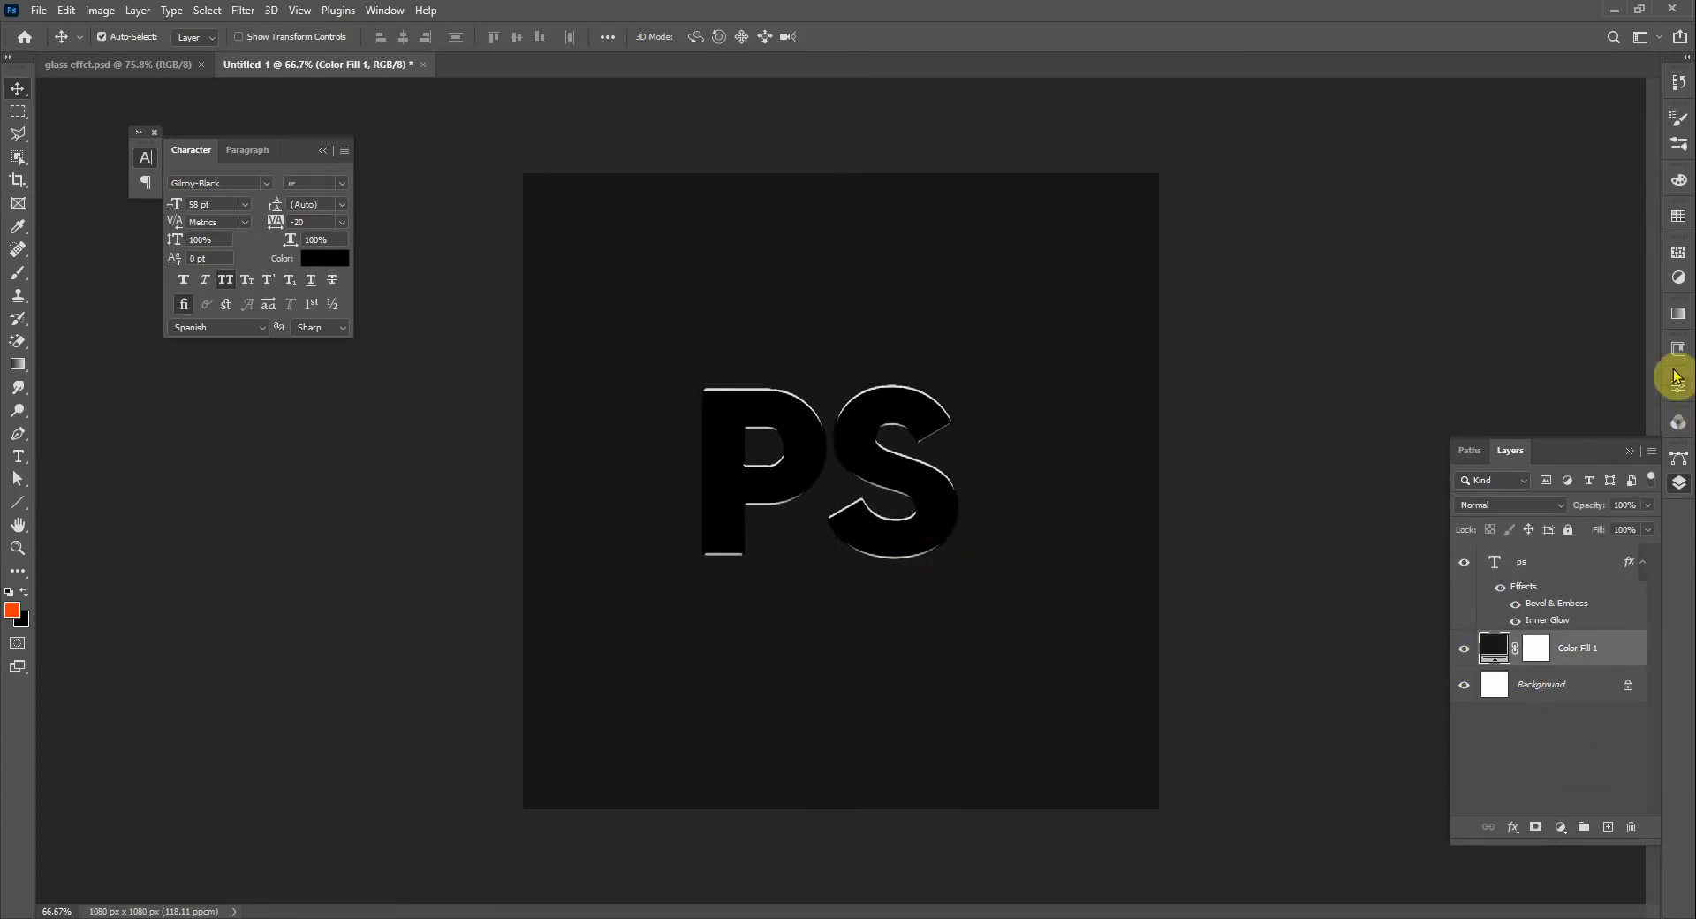
{"action": "left_click", "coordinate": [1679, 314]}
{"action": "left_click_drag", "start_coordinate": [1575, 541], "coordinate": [951, 648]}
Set the PS text layer's fill to 0% and shift the letters slightly downward
{"action": "left_click", "coordinate": [939, 517]}
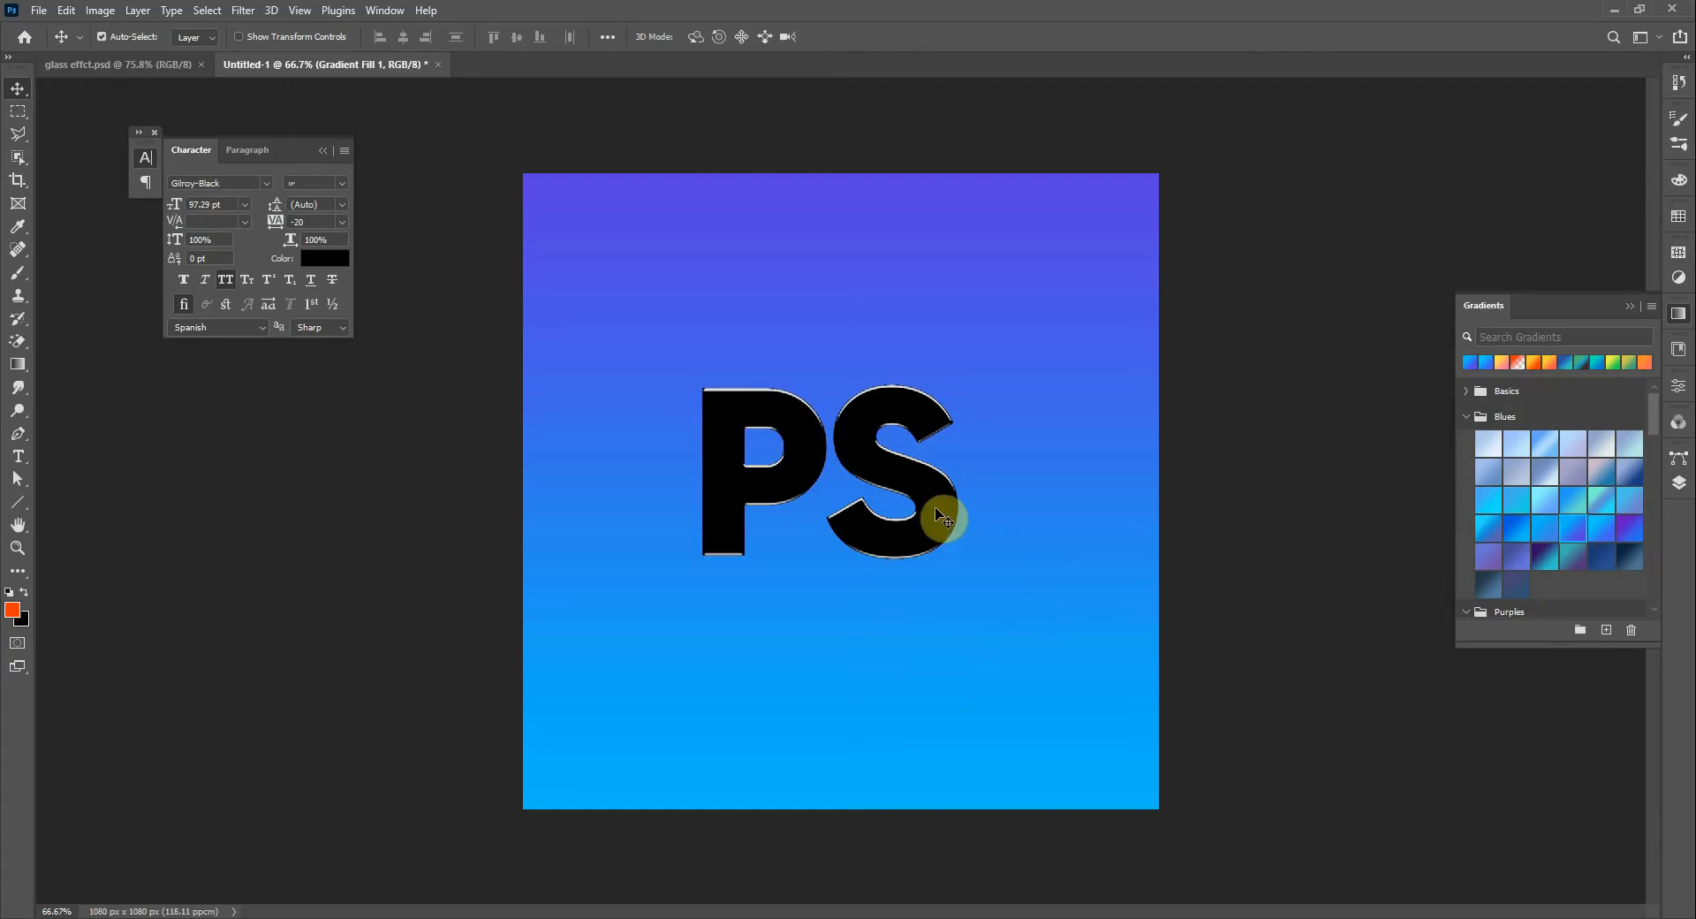
{"action": "left_click", "coordinate": [1679, 484]}
{"action": "left_click_drag", "start_coordinate": [1597, 532], "coordinate": [1383, 533]}
{"action": "left_click_drag", "start_coordinate": [901, 551], "coordinate": [908, 566]}
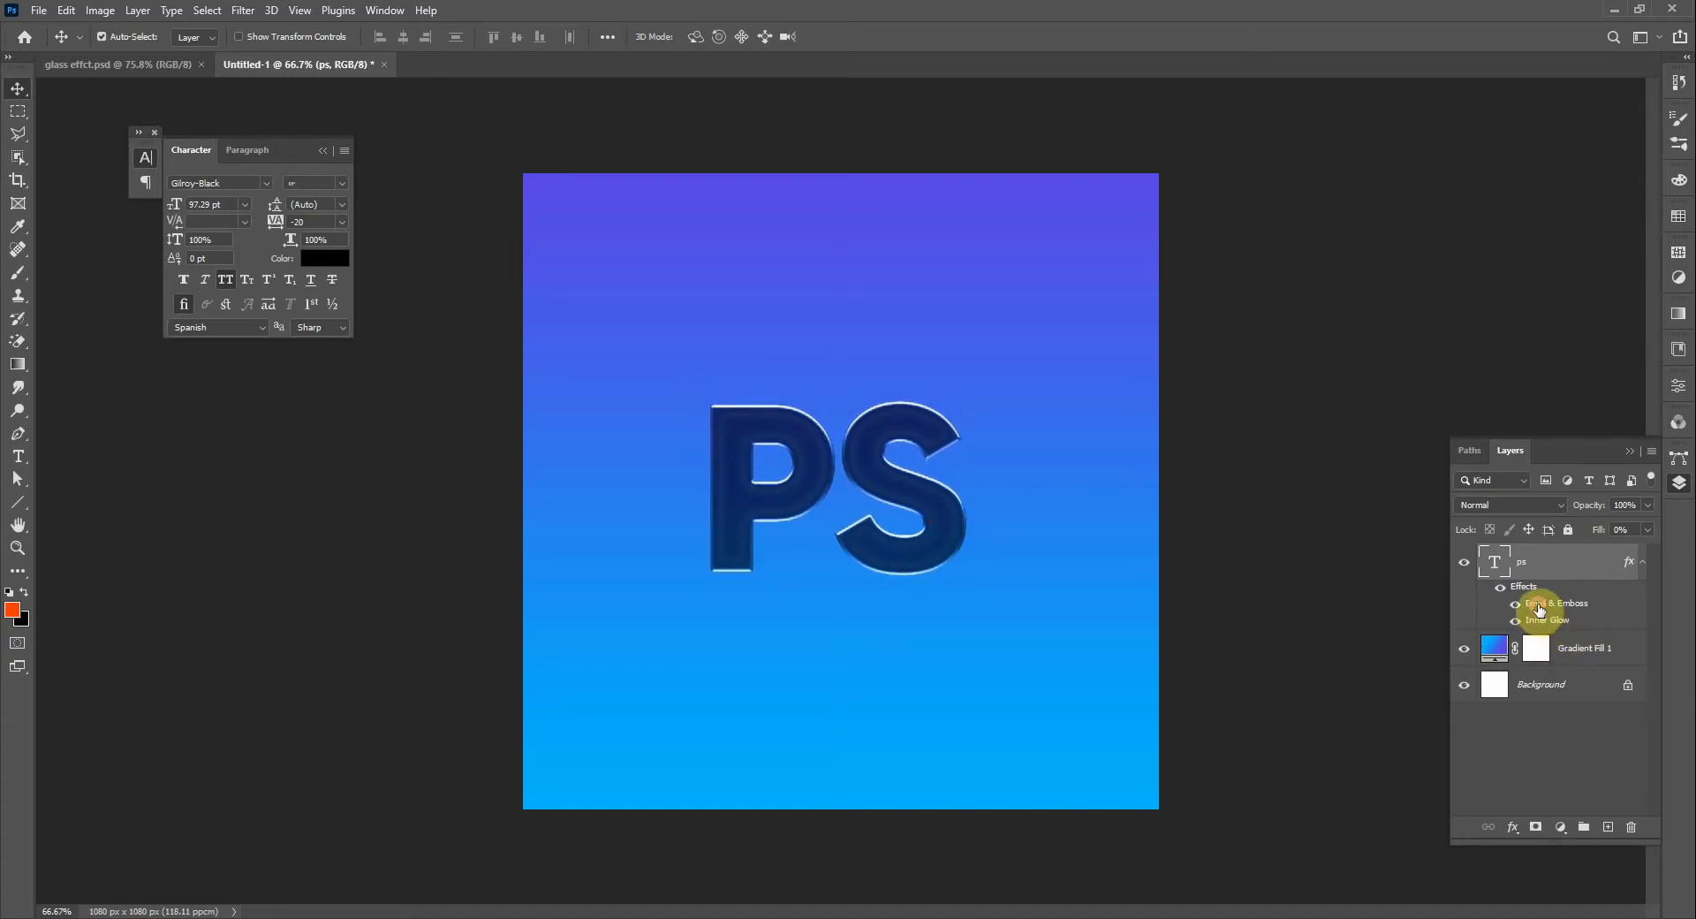
Set the PS text's bevel shadow opacity to 17% and highlight opacity to 85%, keeping the highlight mode at Screen
{"action": "double_click", "coordinate": [1486, 606]}
{"action": "left_click_drag", "start_coordinate": [1311, 575], "coordinate": [1280, 579]}
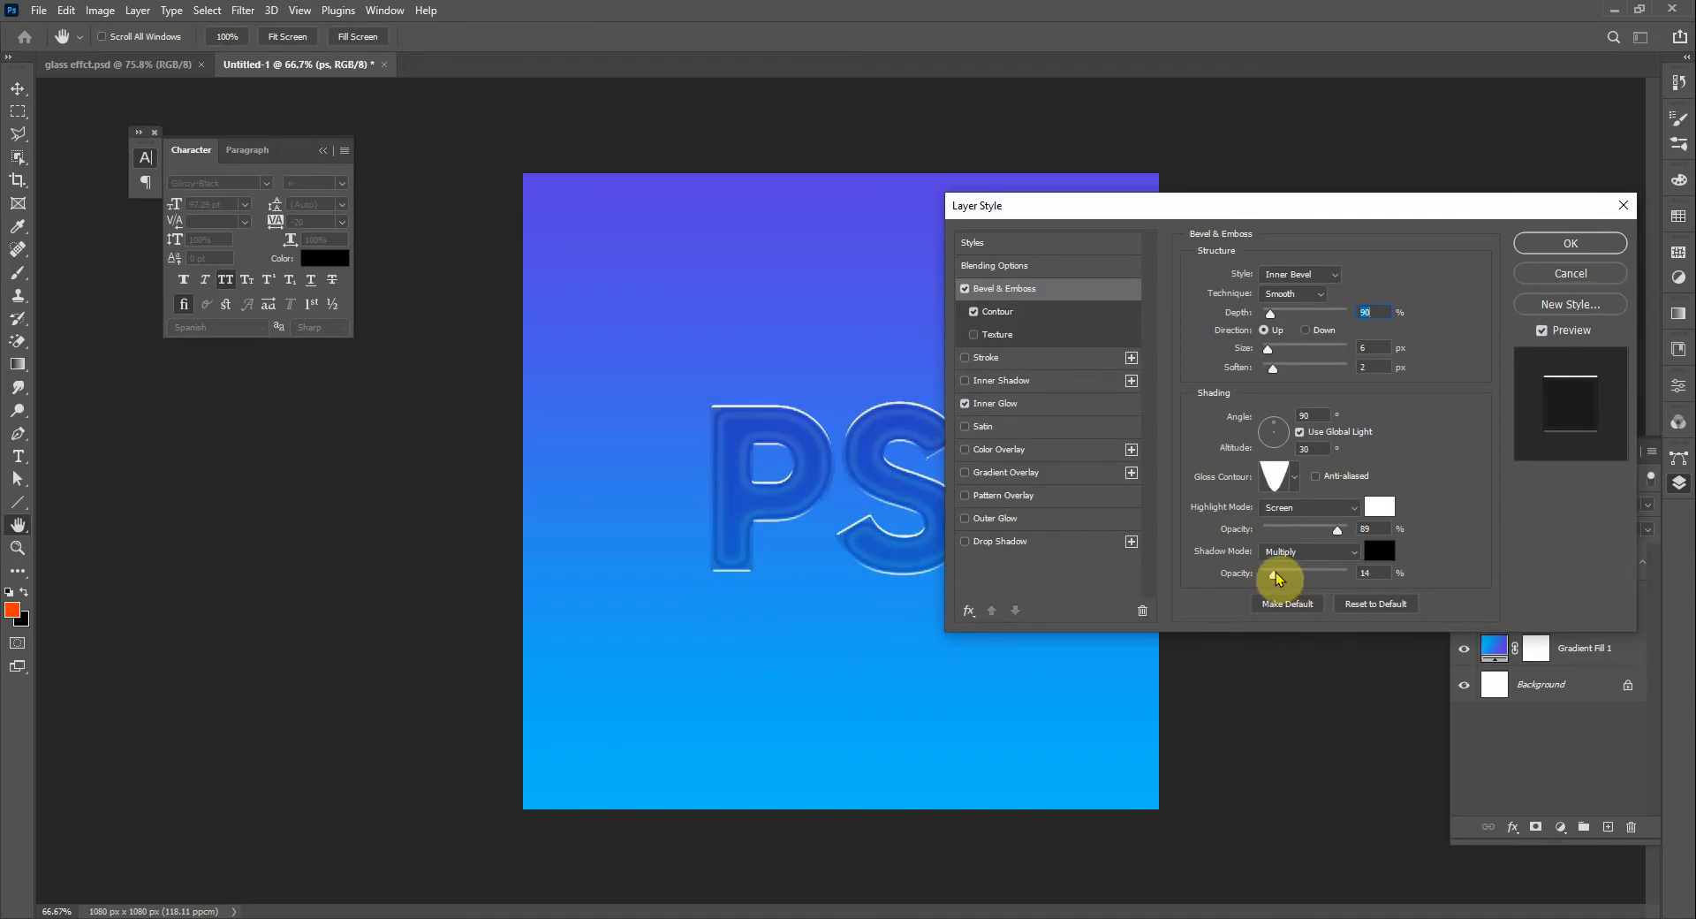
{"action": "left_click_drag", "start_coordinate": [1279, 578], "coordinate": [1340, 544]}
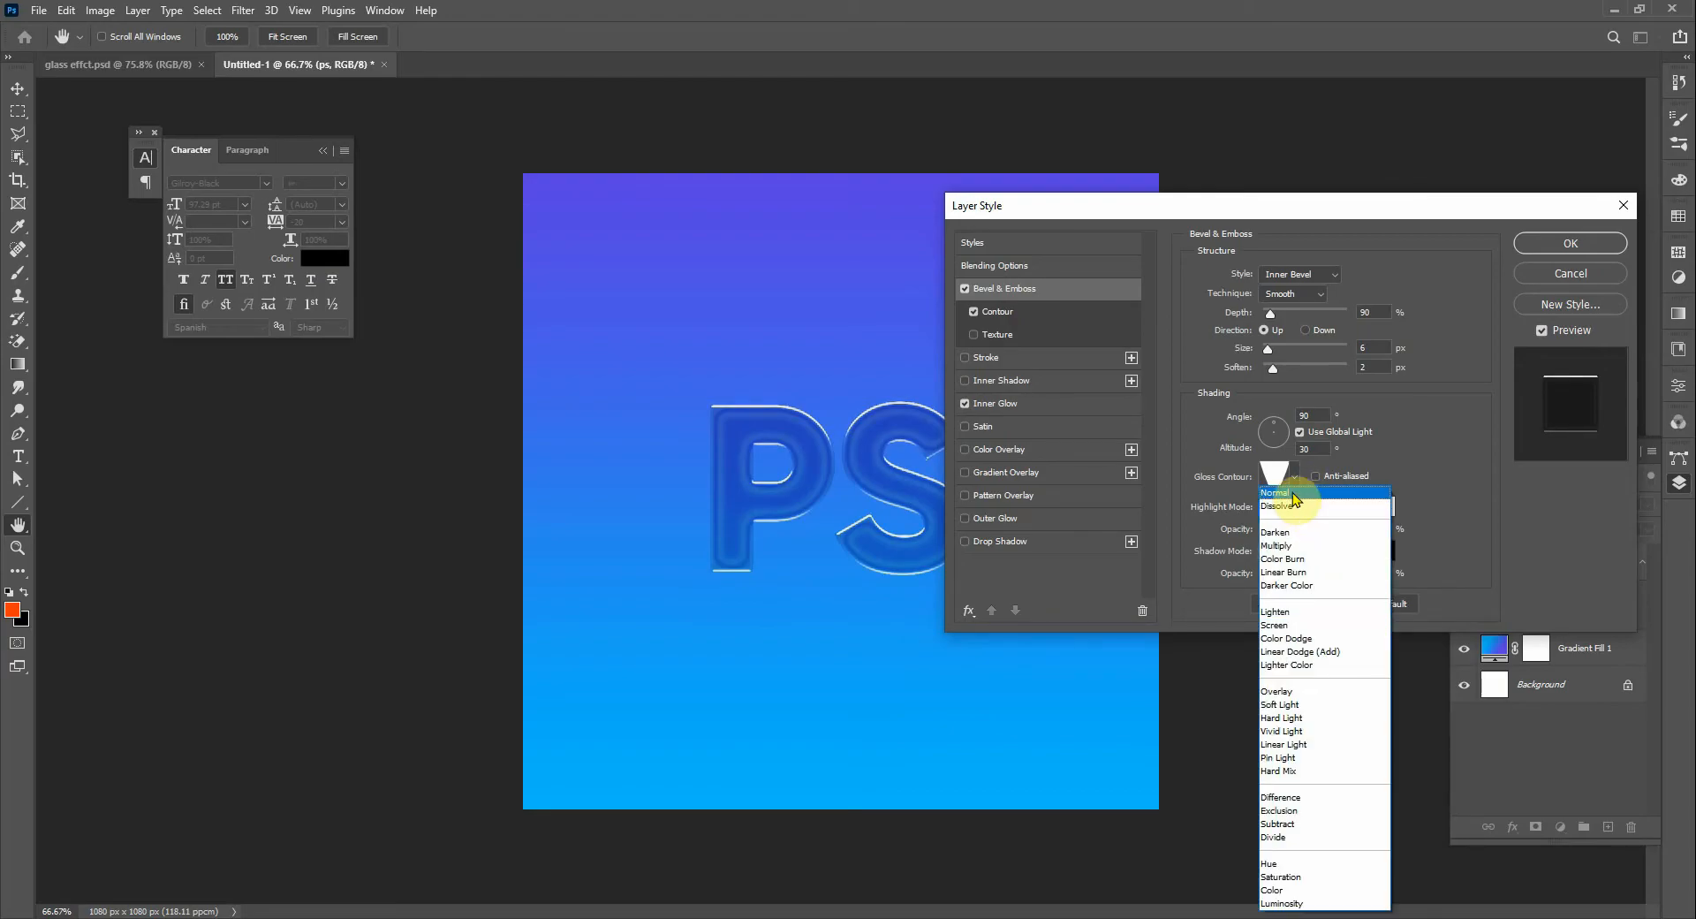
{"action": "left_click", "coordinate": [1311, 507]}
{"action": "left_click", "coordinate": [1315, 508]}
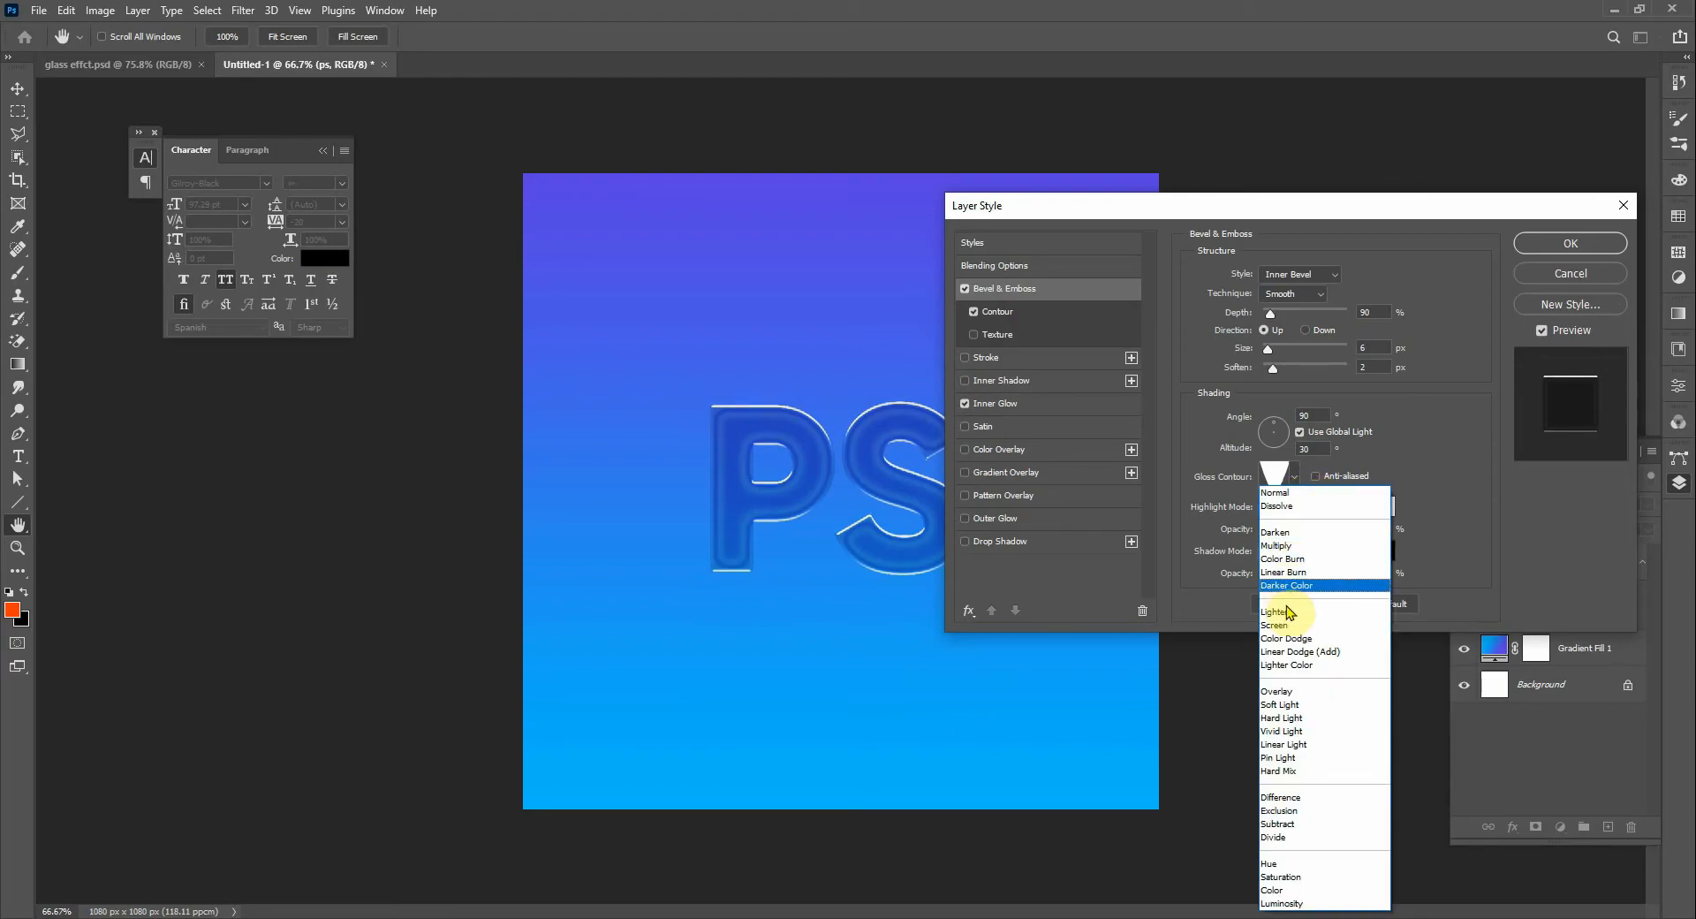
{"action": "left_click", "coordinate": [1283, 626]}
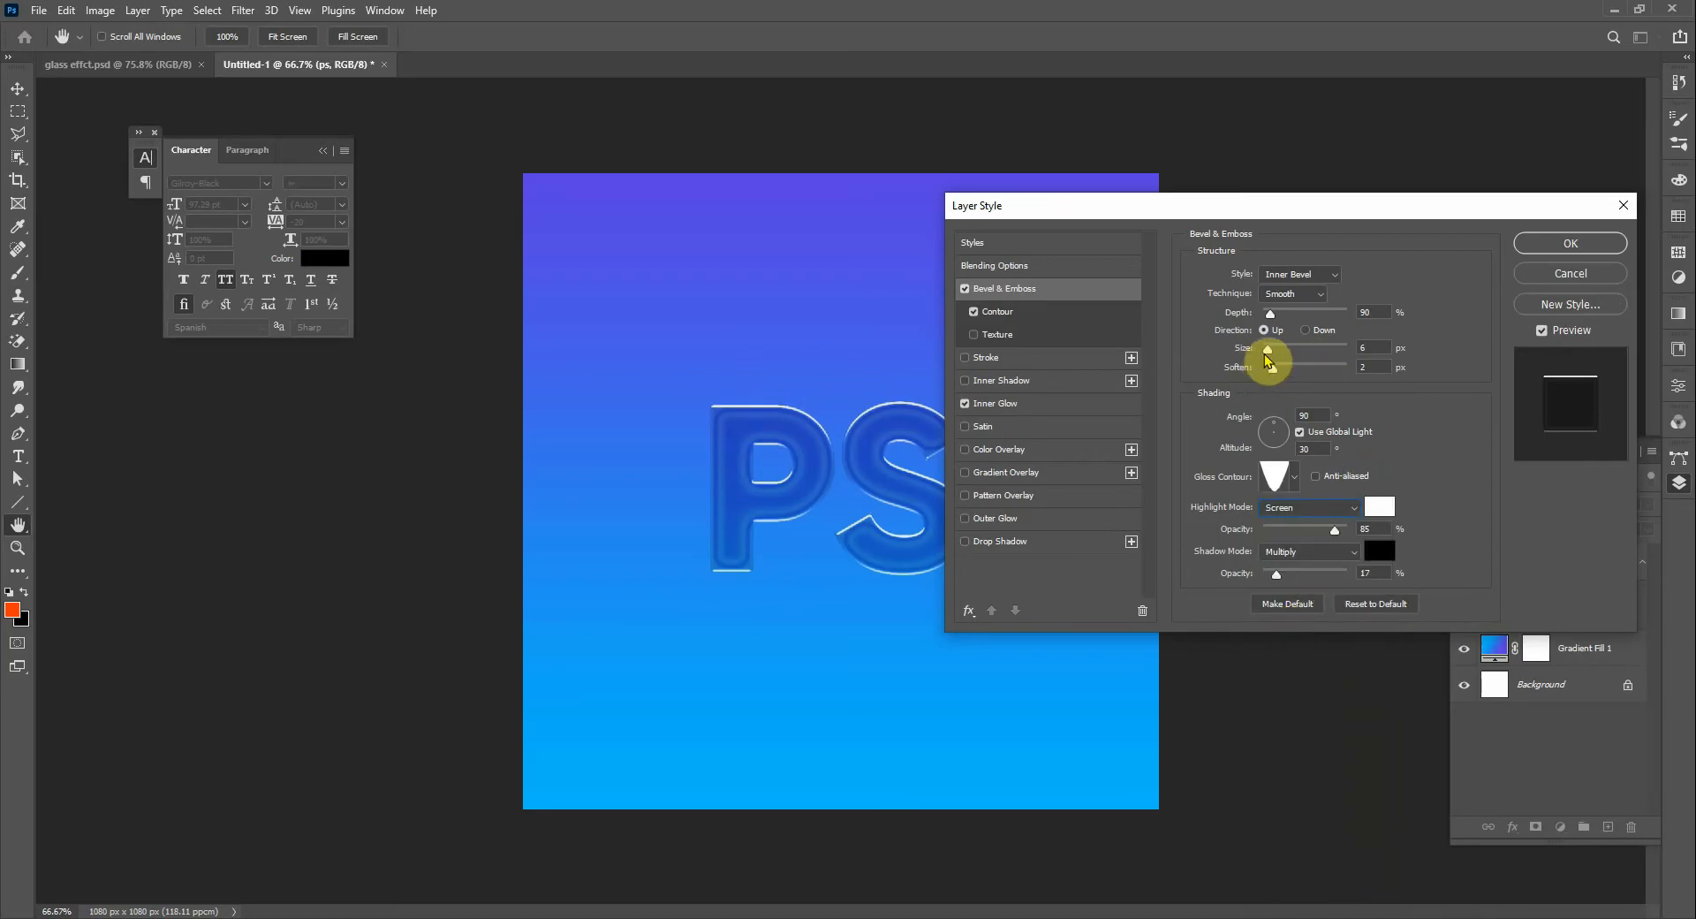
Compare the bevel's Down and Up directions, keep Up, and set the depth to 95% and highlight opacity to 89%
{"action": "left_click", "coordinate": [1307, 331]}
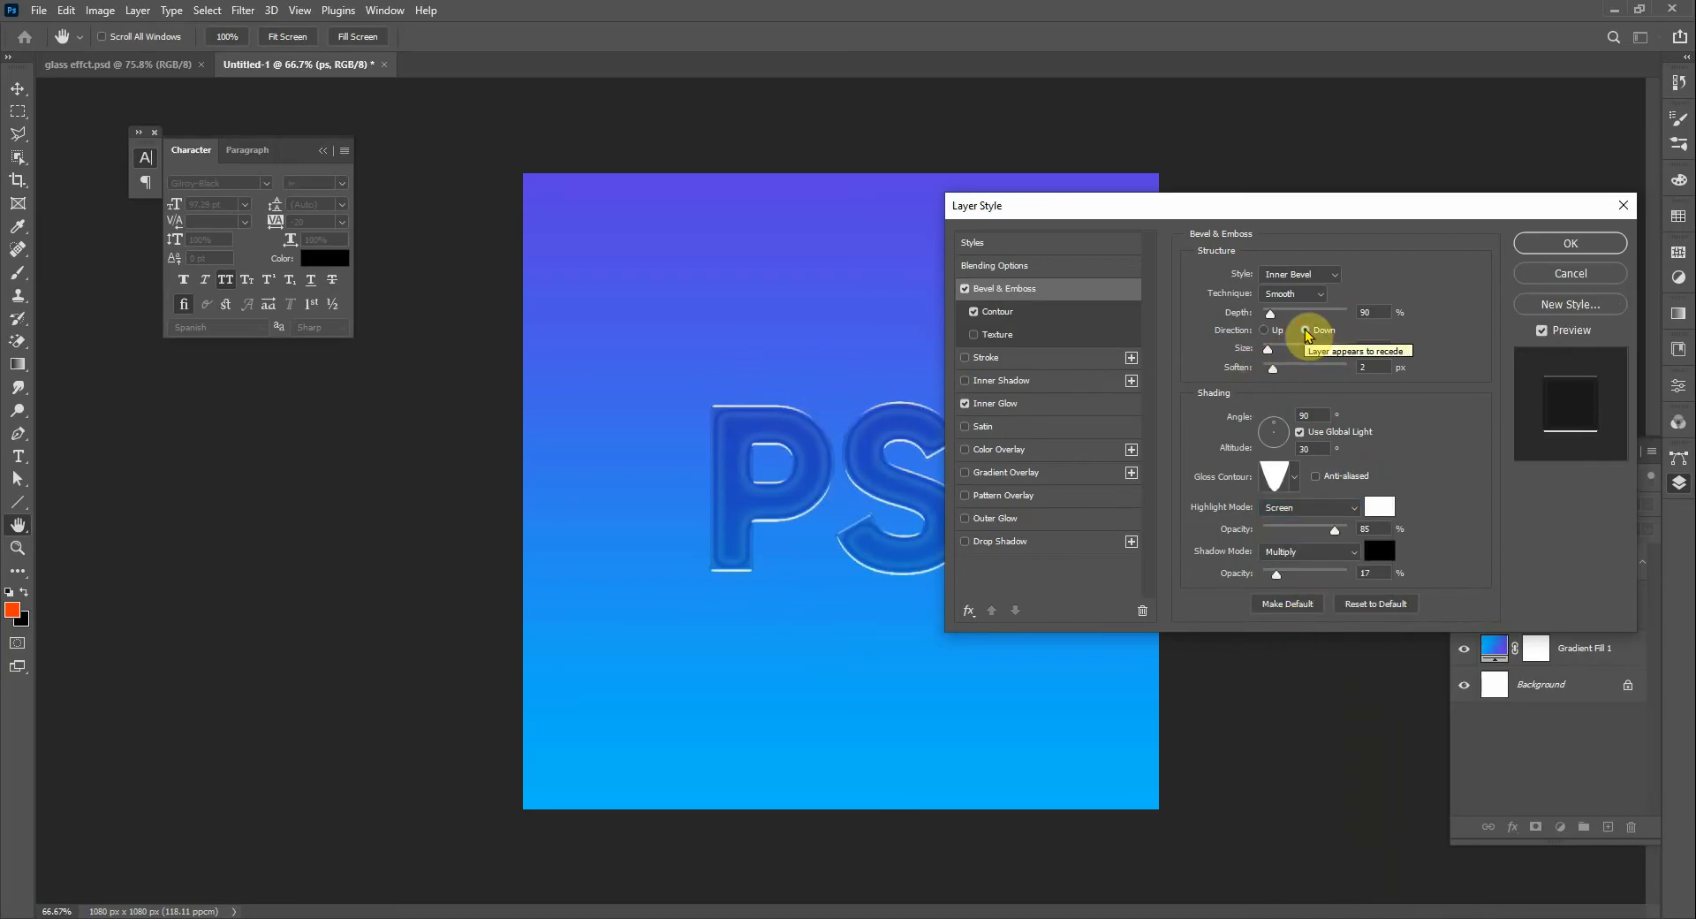
{"action": "left_click", "coordinate": [1265, 330]}
{"action": "left_click_drag", "start_coordinate": [1273, 319], "coordinate": [1282, 324]}
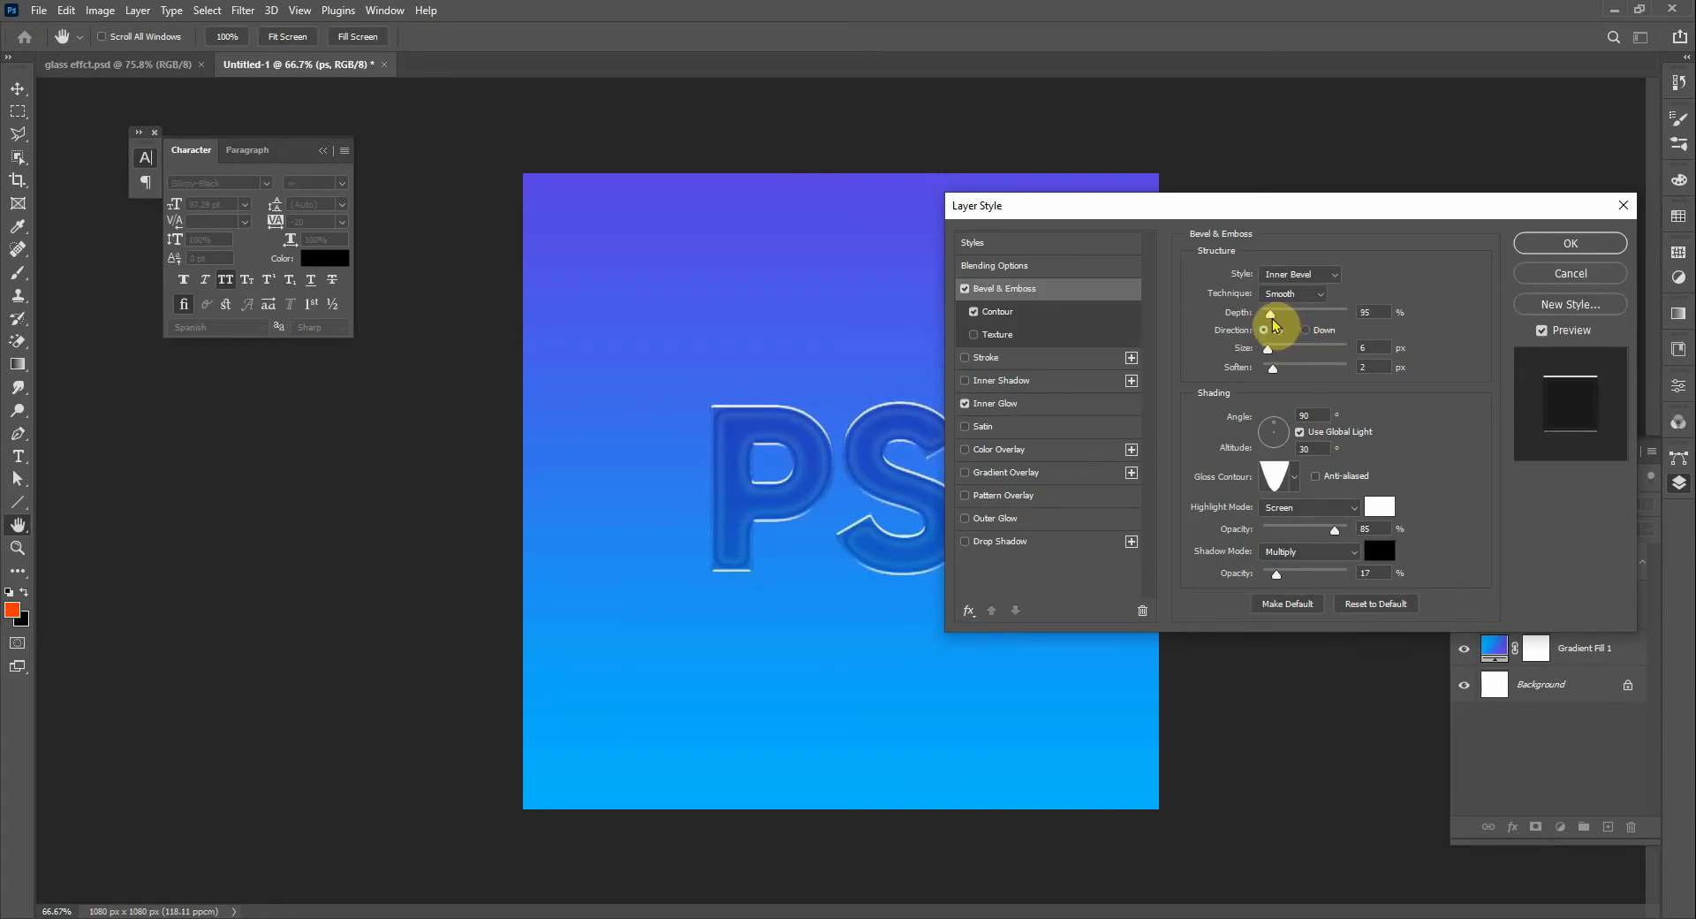
{"action": "left_click_drag", "start_coordinate": [1273, 320], "coordinate": [1273, 319]}
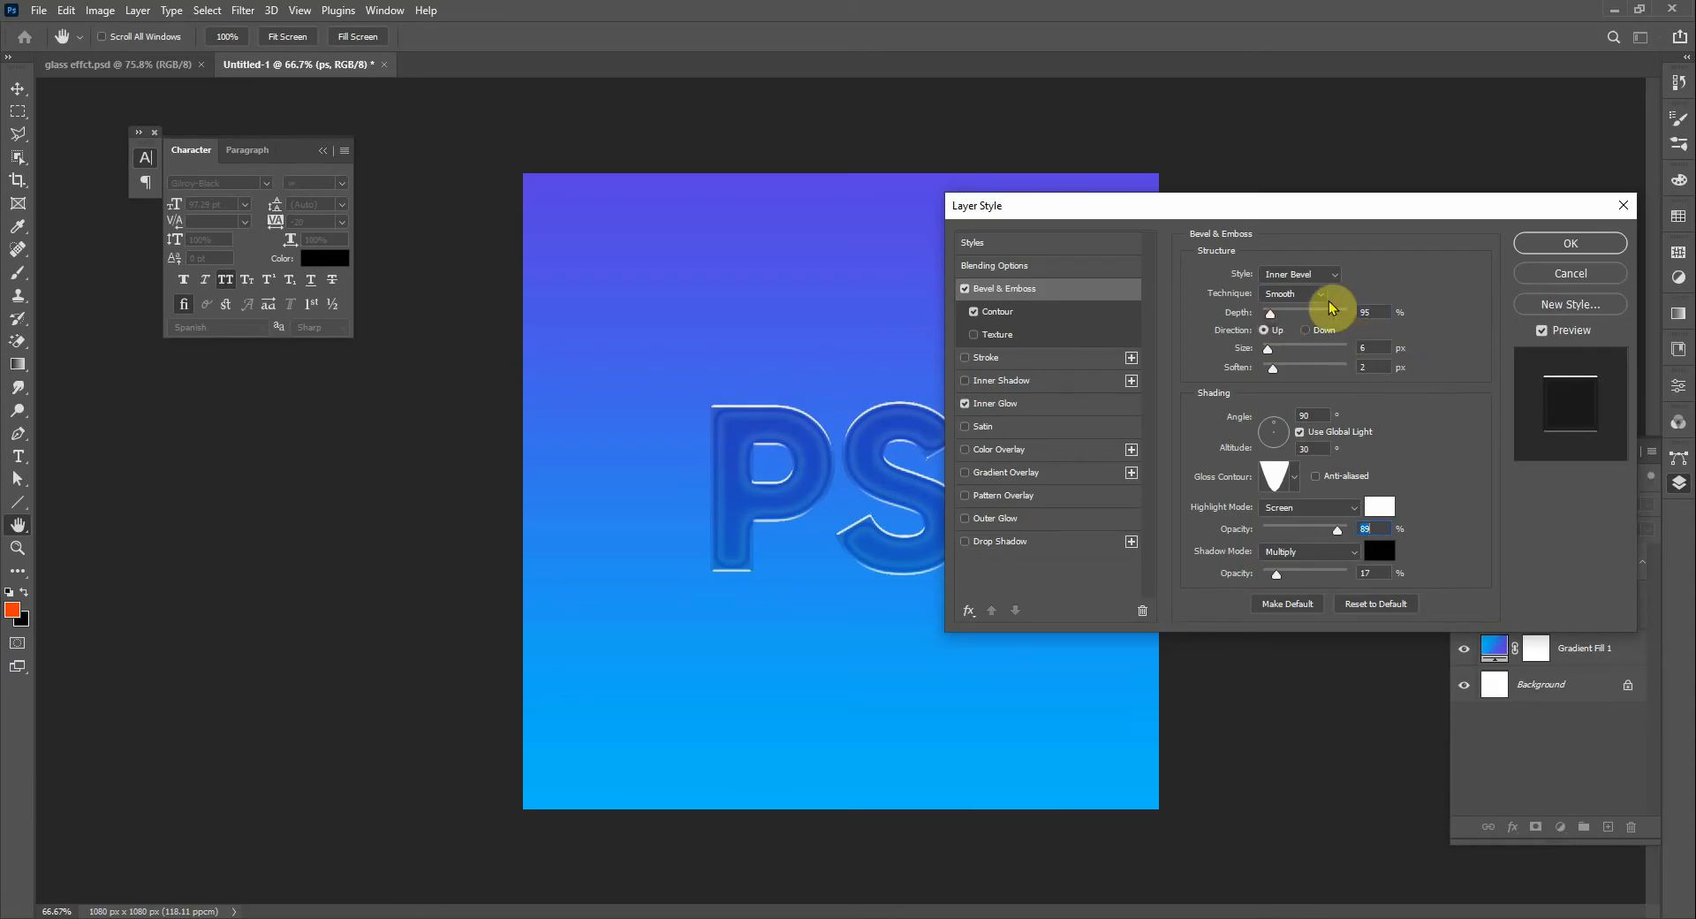
Try the Outer Bevel style, return to Inner Bevel and apply the layer style
{"action": "left_click", "coordinate": [1307, 277]}
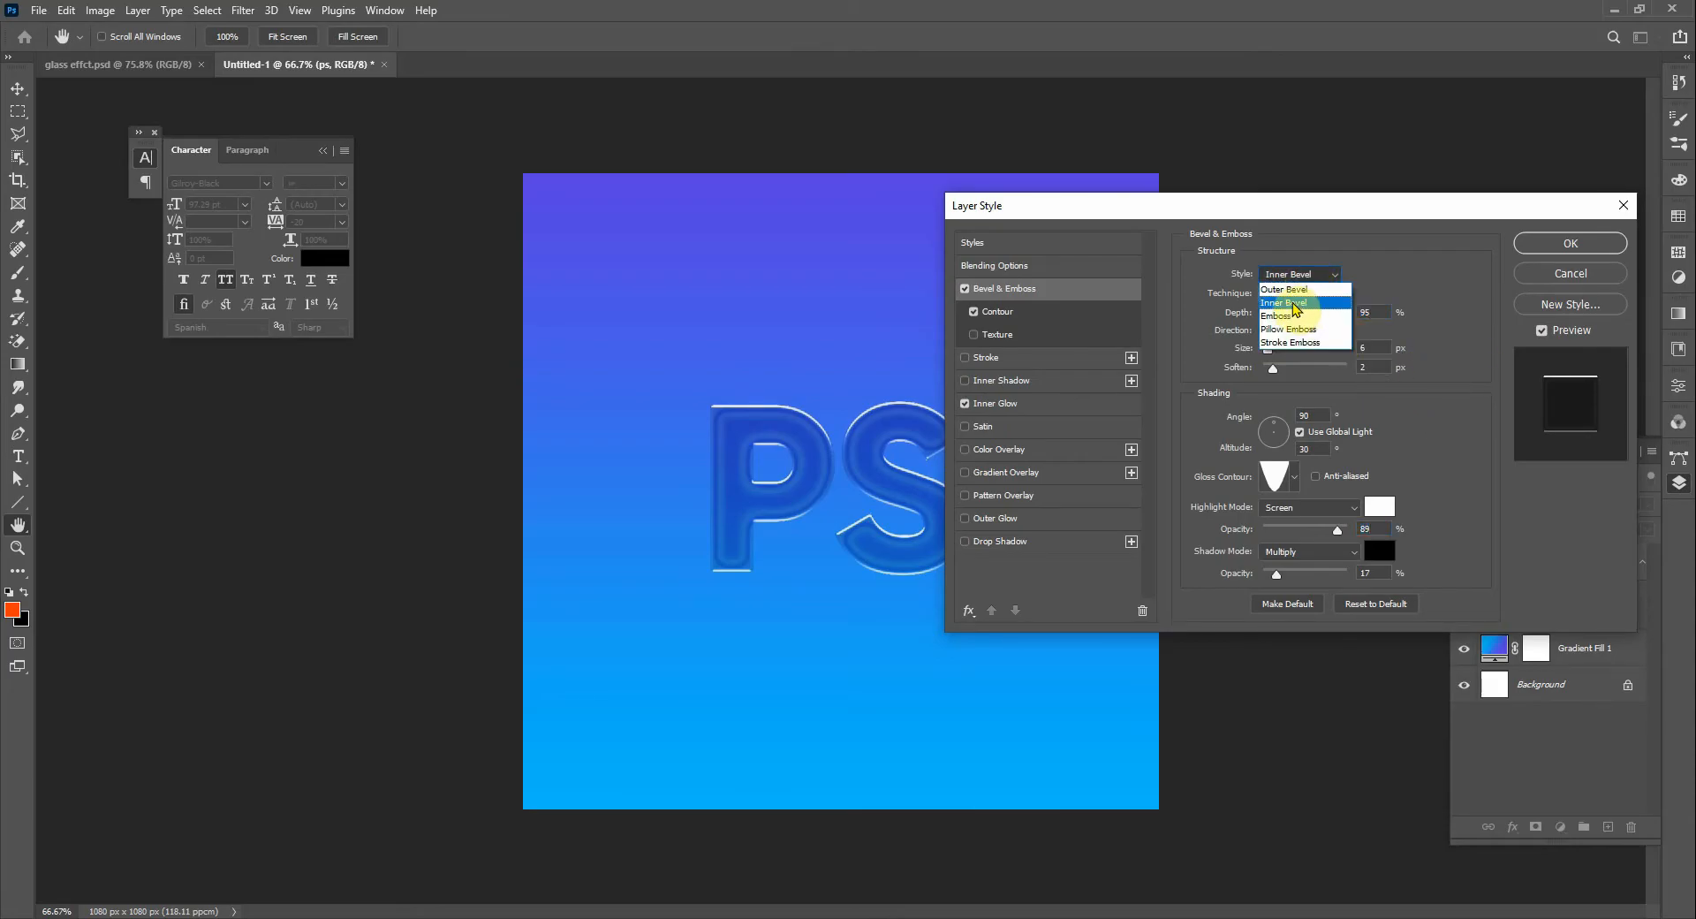
{"action": "left_click", "coordinate": [1295, 289]}
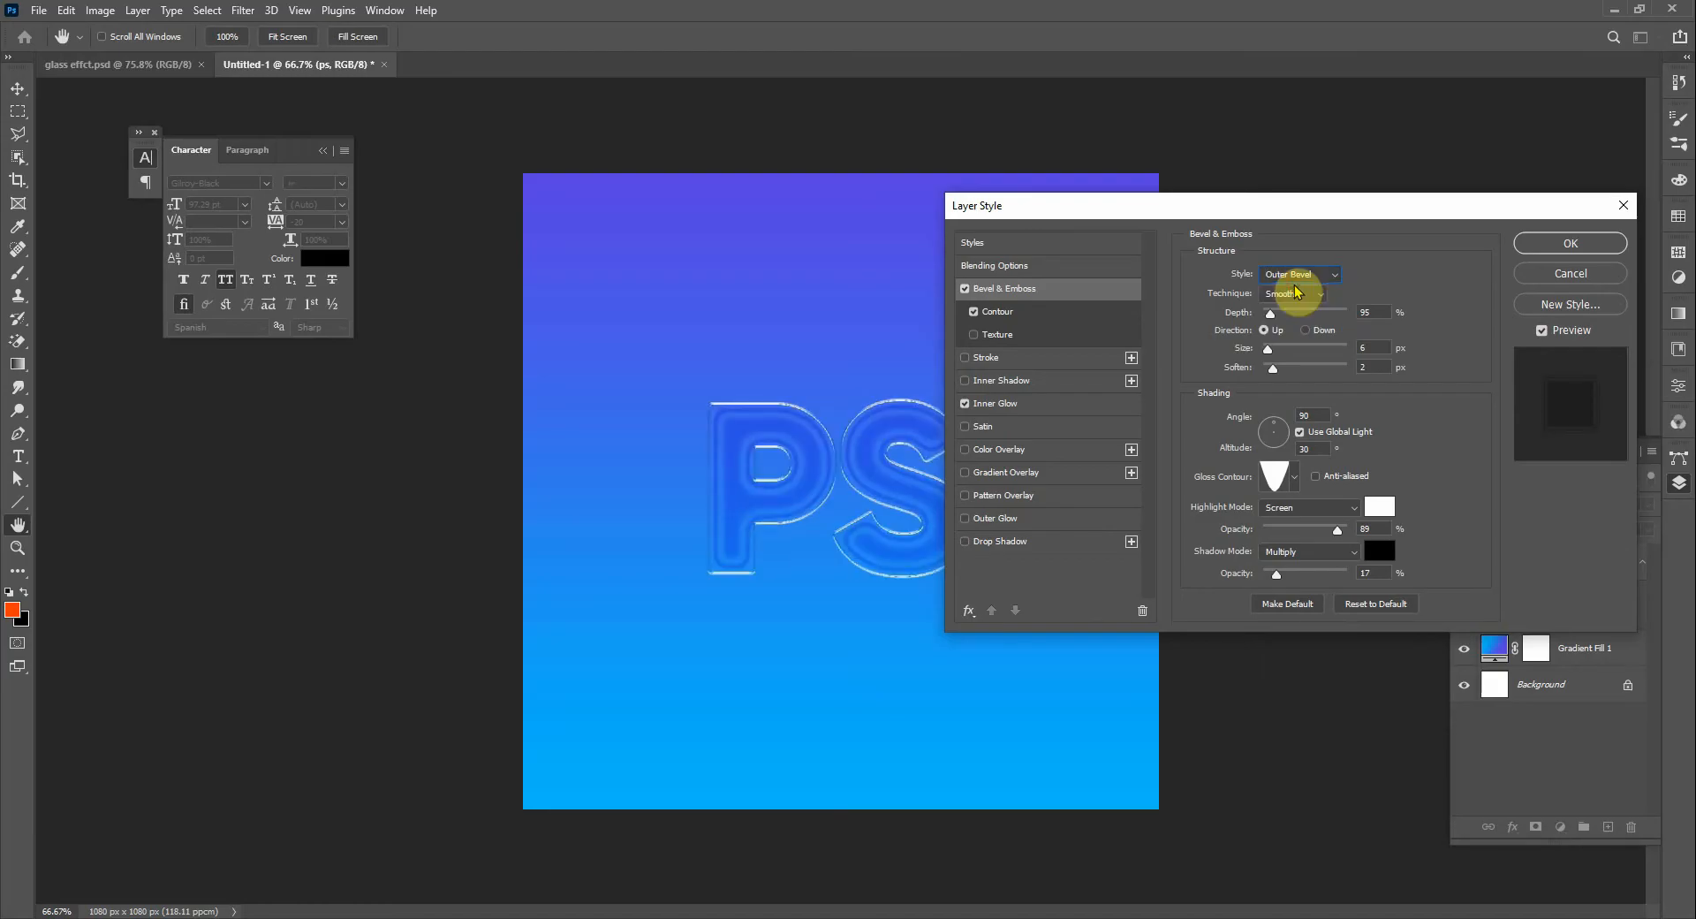
{"action": "left_click", "coordinate": [1303, 279]}
{"action": "left_click", "coordinate": [1293, 305]}
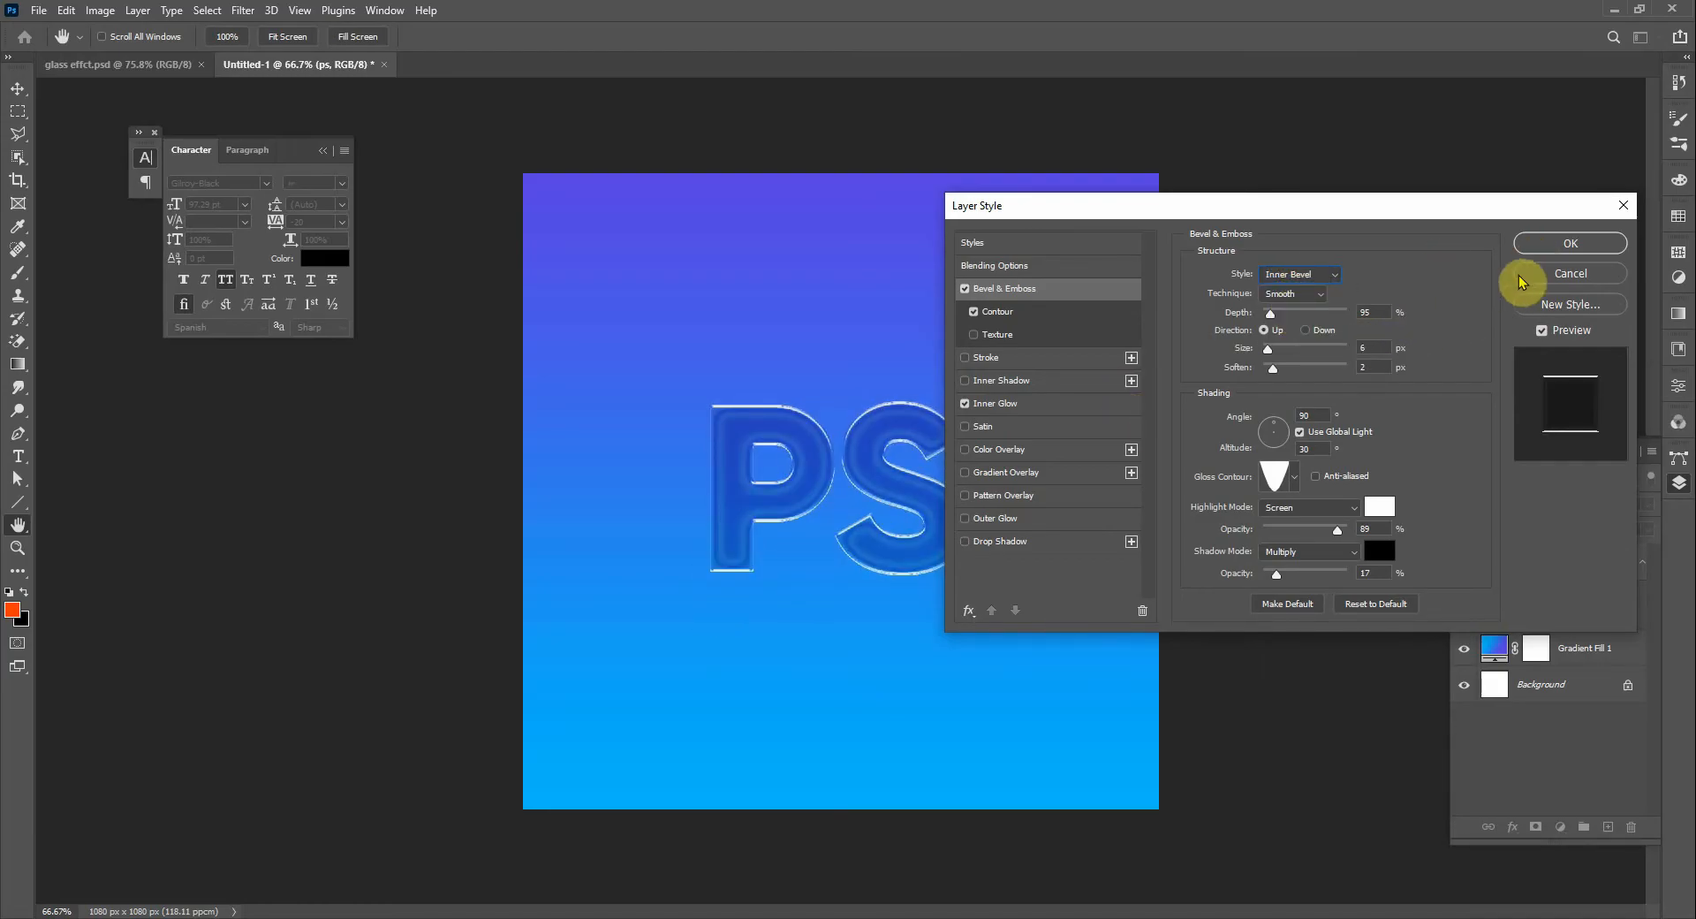
{"action": "left_click", "coordinate": [1555, 244]}
Move the PS text slightly down and compare its glass effect with the finished design in glass effct.psd
{"action": "key", "text": "v"}
{"action": "key", "text": "ctrl+1"}
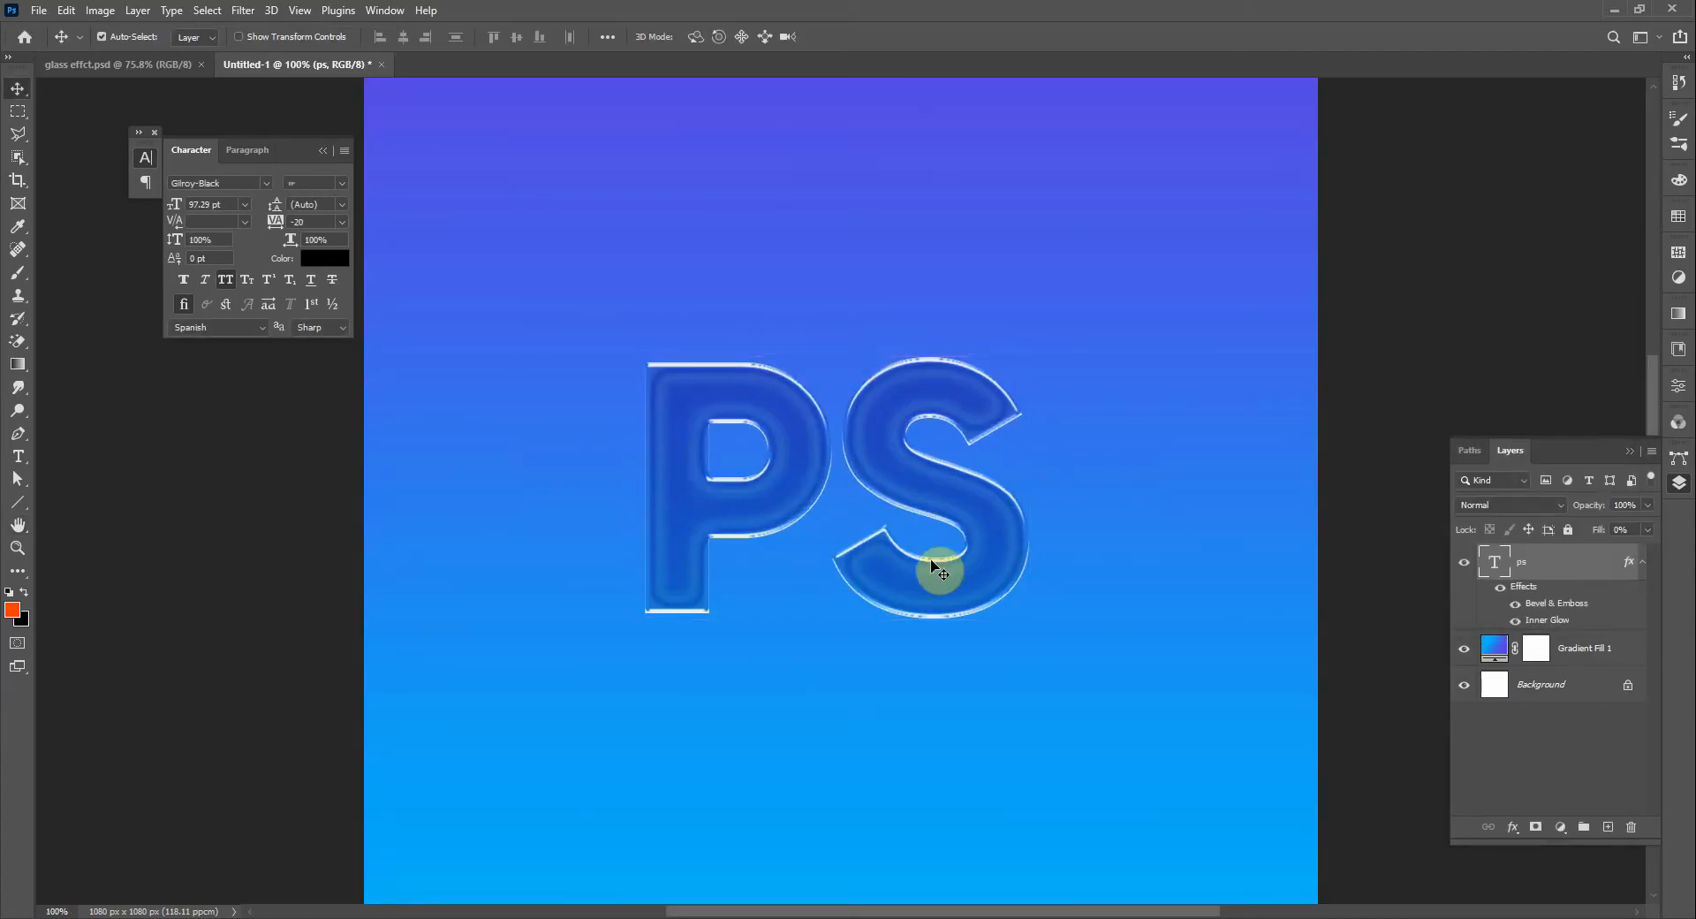
{"action": "left_click_drag", "start_coordinate": [890, 472], "coordinate": [891, 505]}
{"action": "scroll", "coordinate": [868, 438], "scroll_direction": "down", "scroll_amount": 5}
{"action": "scroll", "coordinate": [835, 434], "scroll_direction": "up", "scroll_amount": 3}
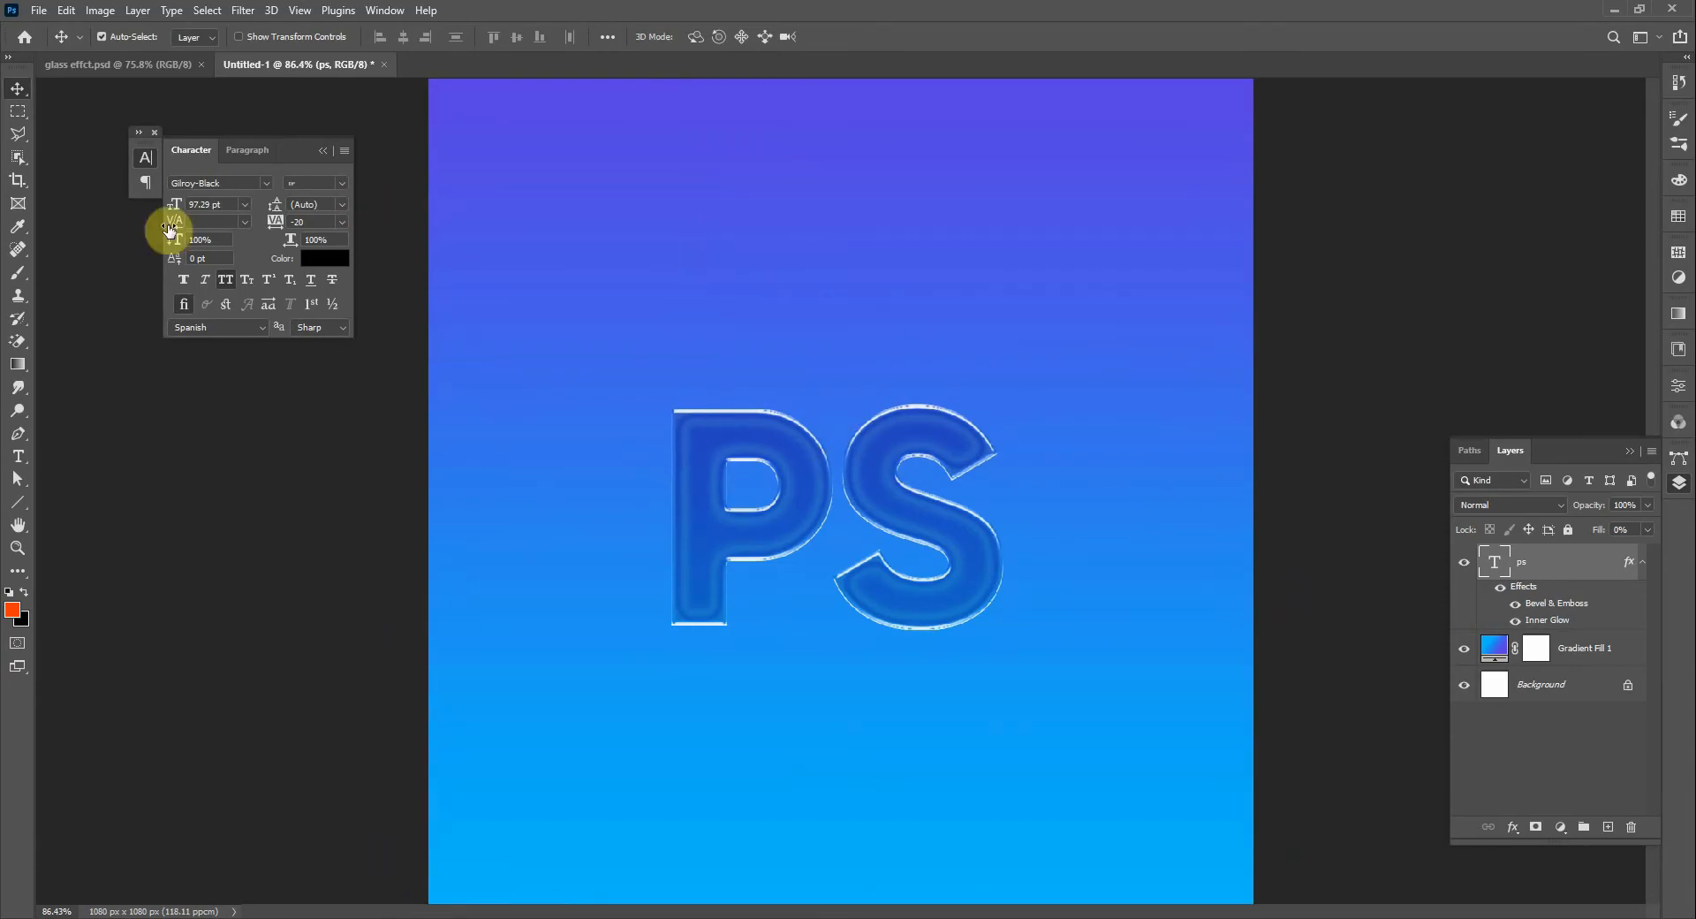
{"action": "left_click", "coordinate": [144, 67]}
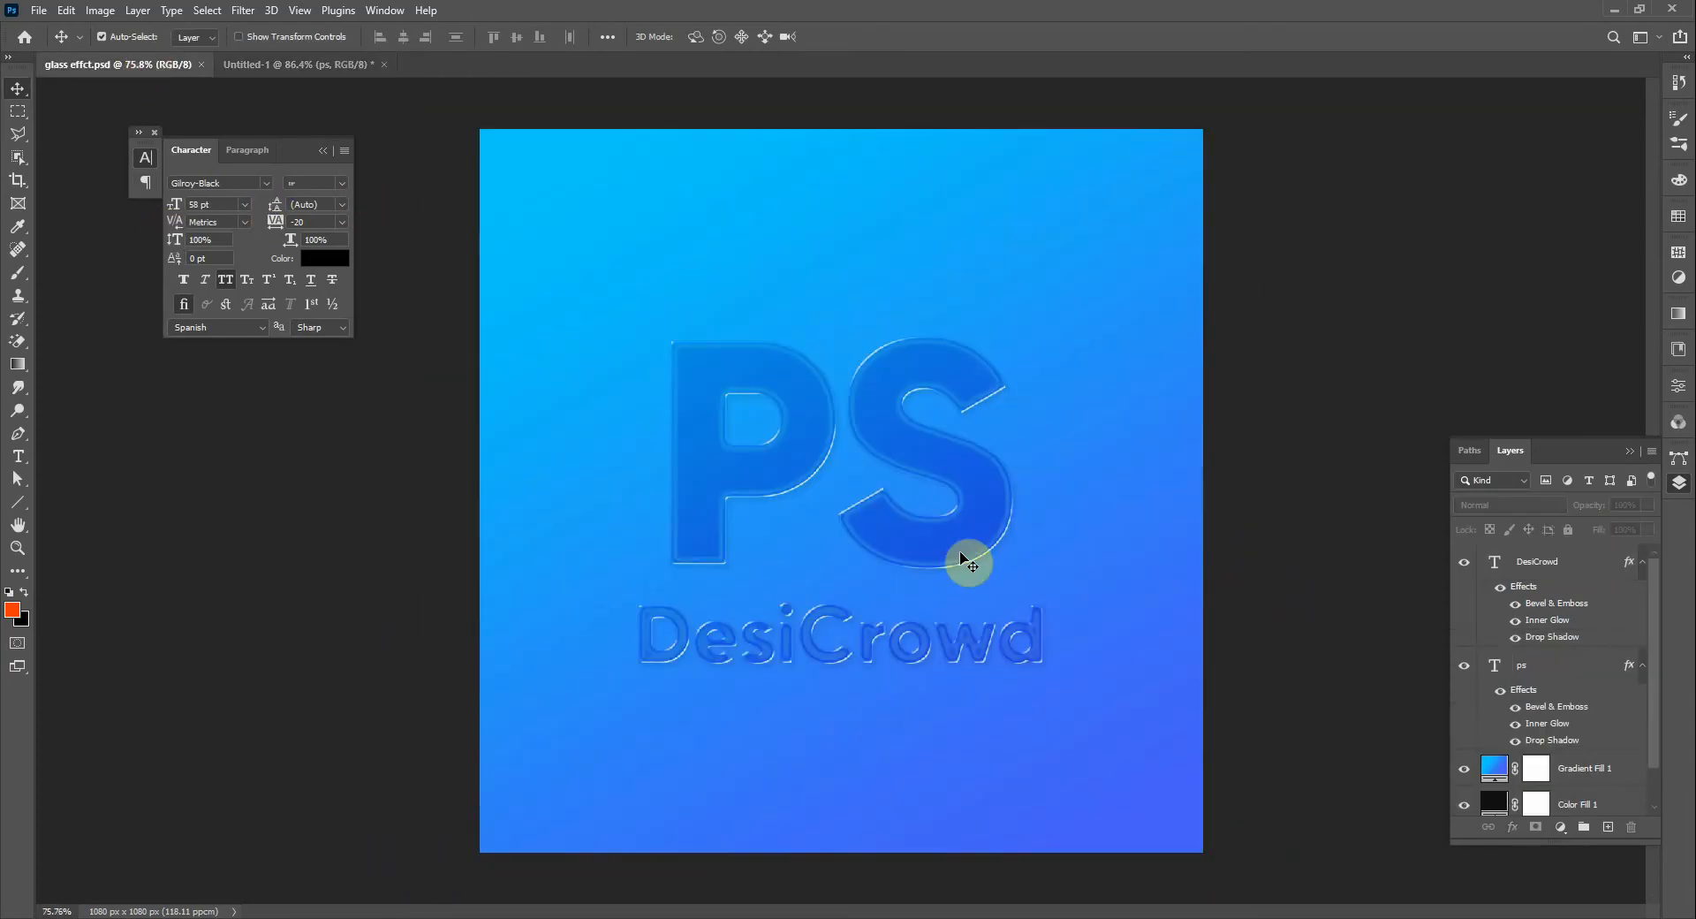
{"action": "left_click", "coordinate": [272, 65]}
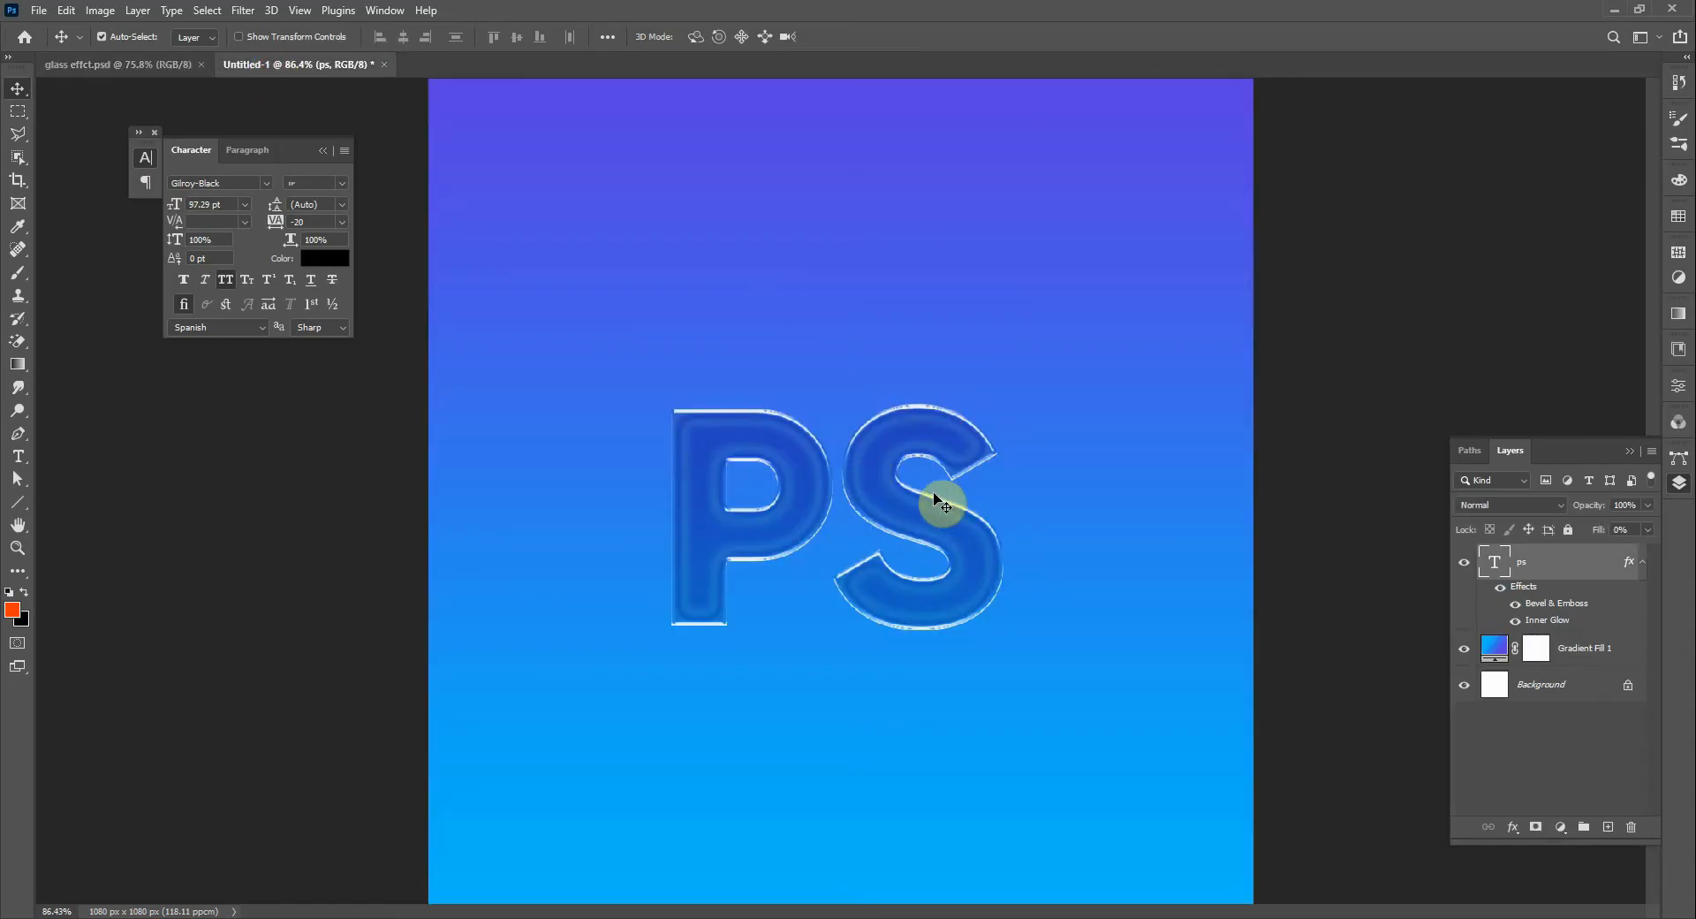
{"action": "double_click", "coordinate": [936, 535]}
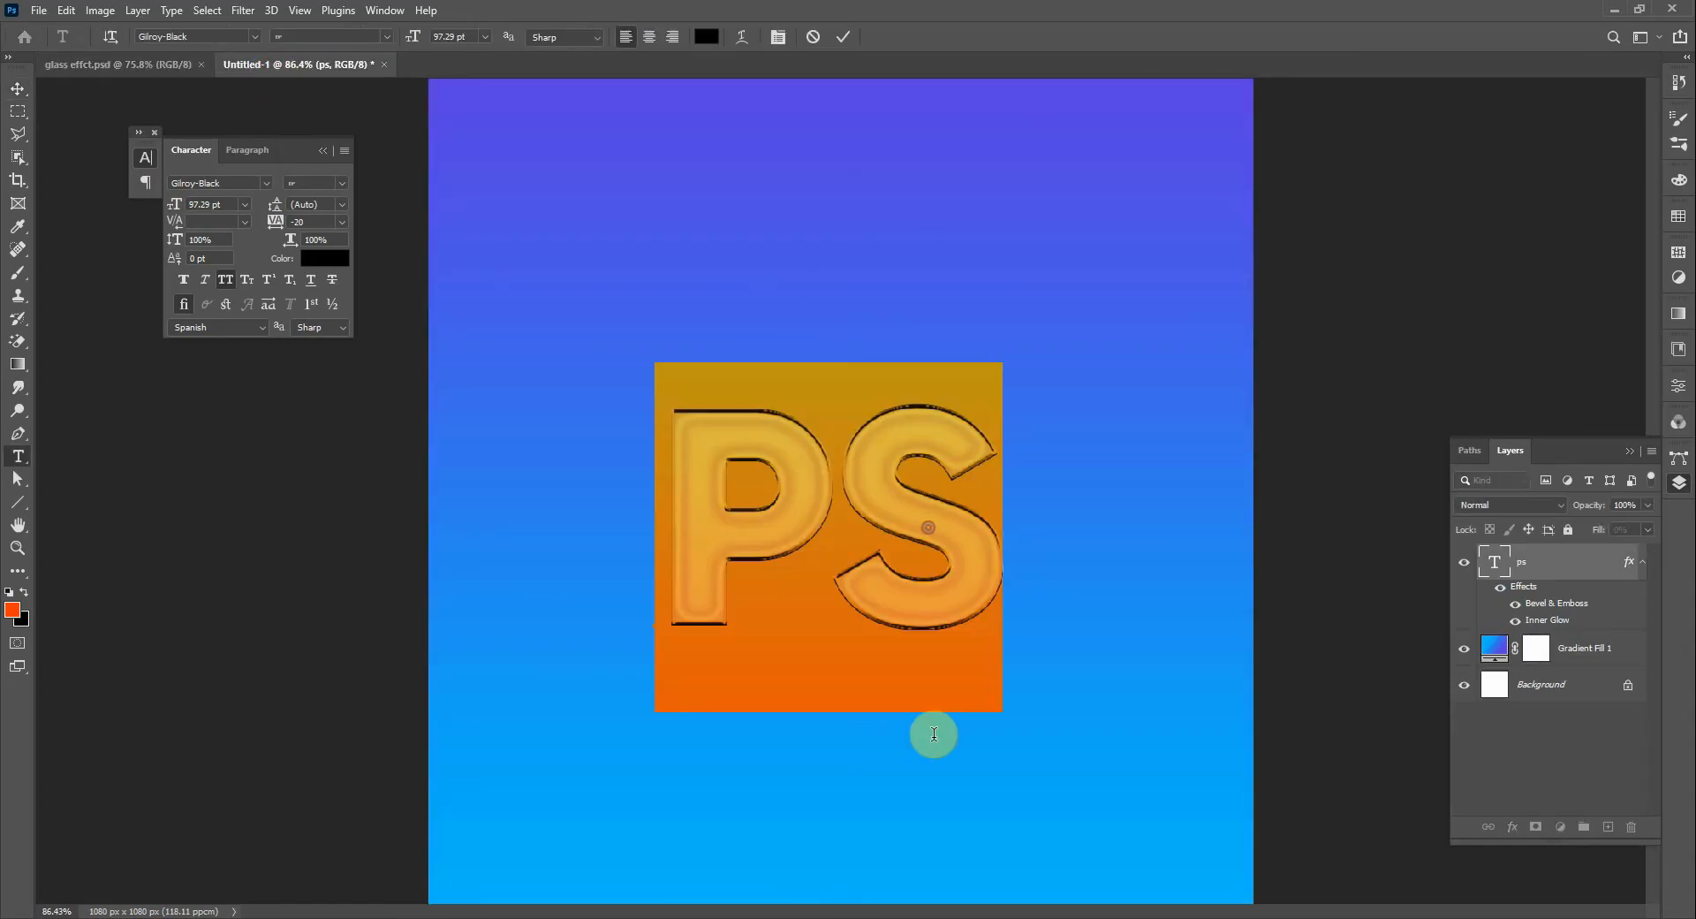
{"action": "left_click", "coordinate": [820, 37]}
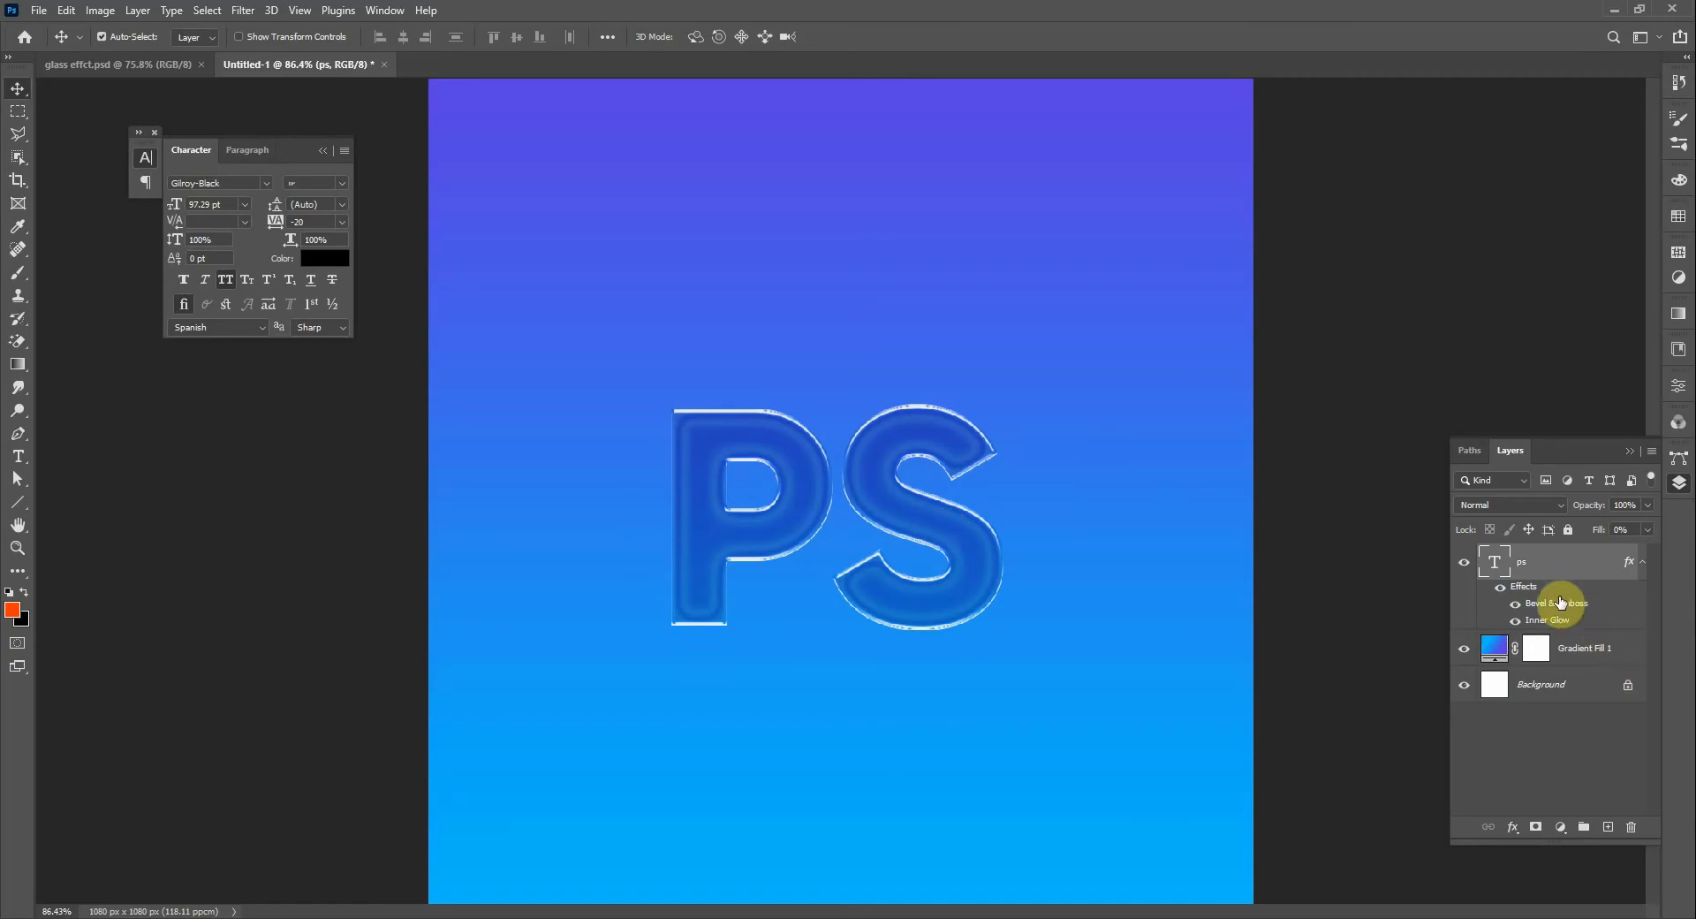
{"action": "double_click", "coordinate": [1544, 608]}
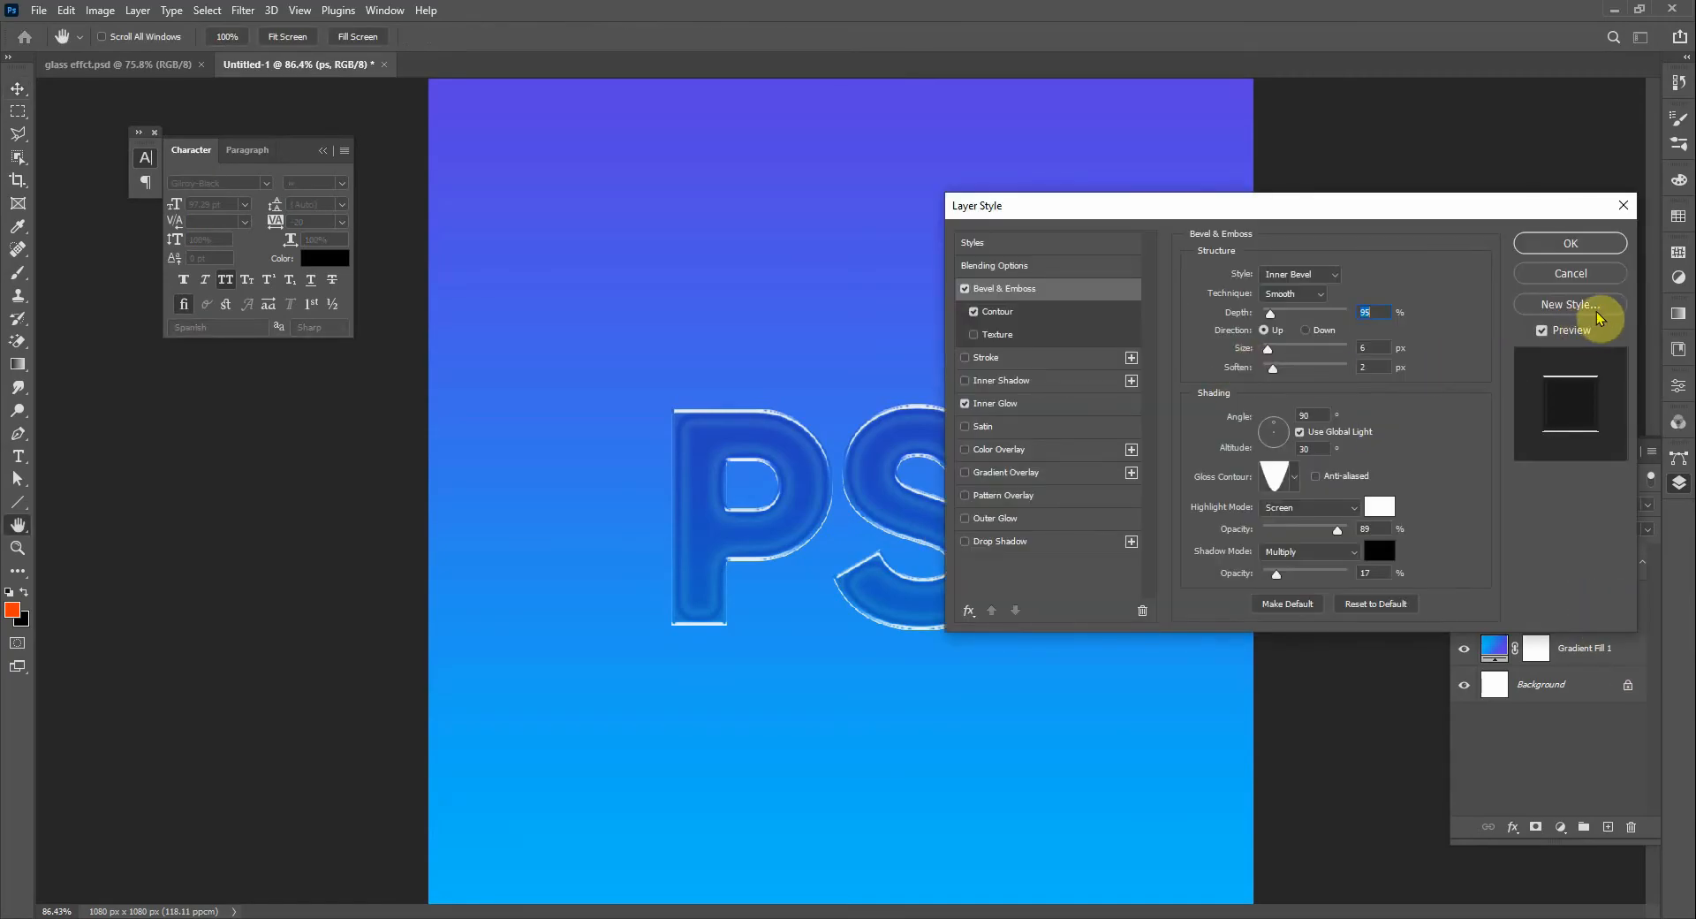
{"action": "left_click", "coordinate": [1575, 288]}
Duplicate the PS text below the original and set the copy's font size to 24 pt
{"action": "left_click_drag", "start_coordinate": [939, 530], "coordinate": [918, 655]}
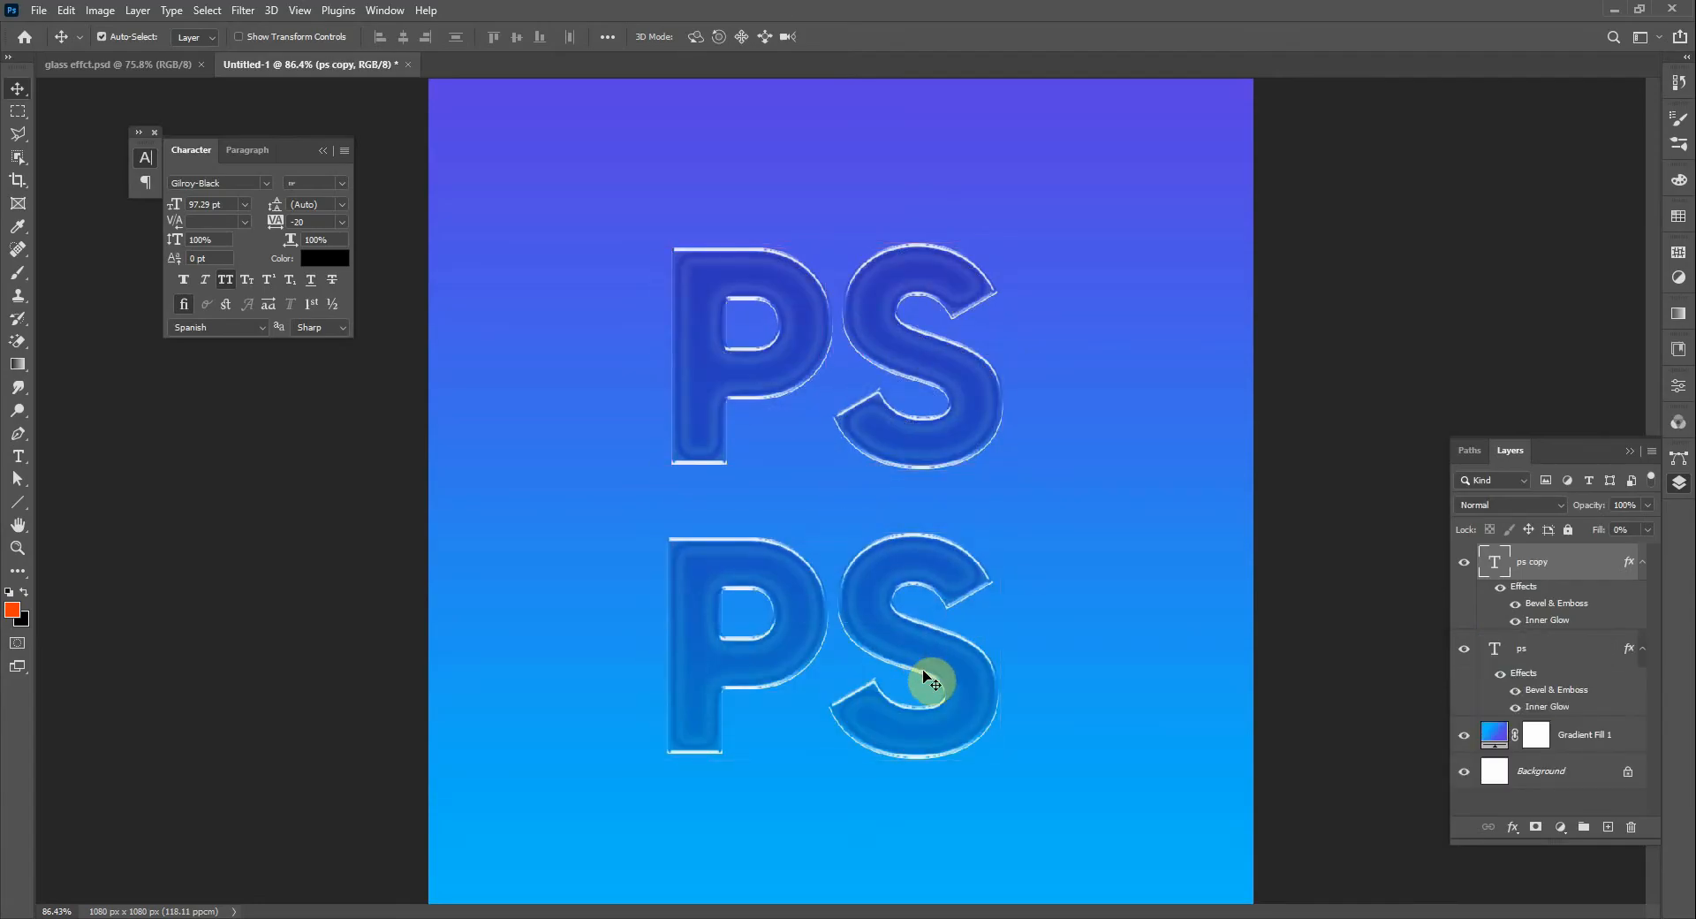
{"action": "key", "text": "t"}
{"action": "key", "text": "ctrl+a"}
{"action": "left_click", "coordinate": [245, 204]}
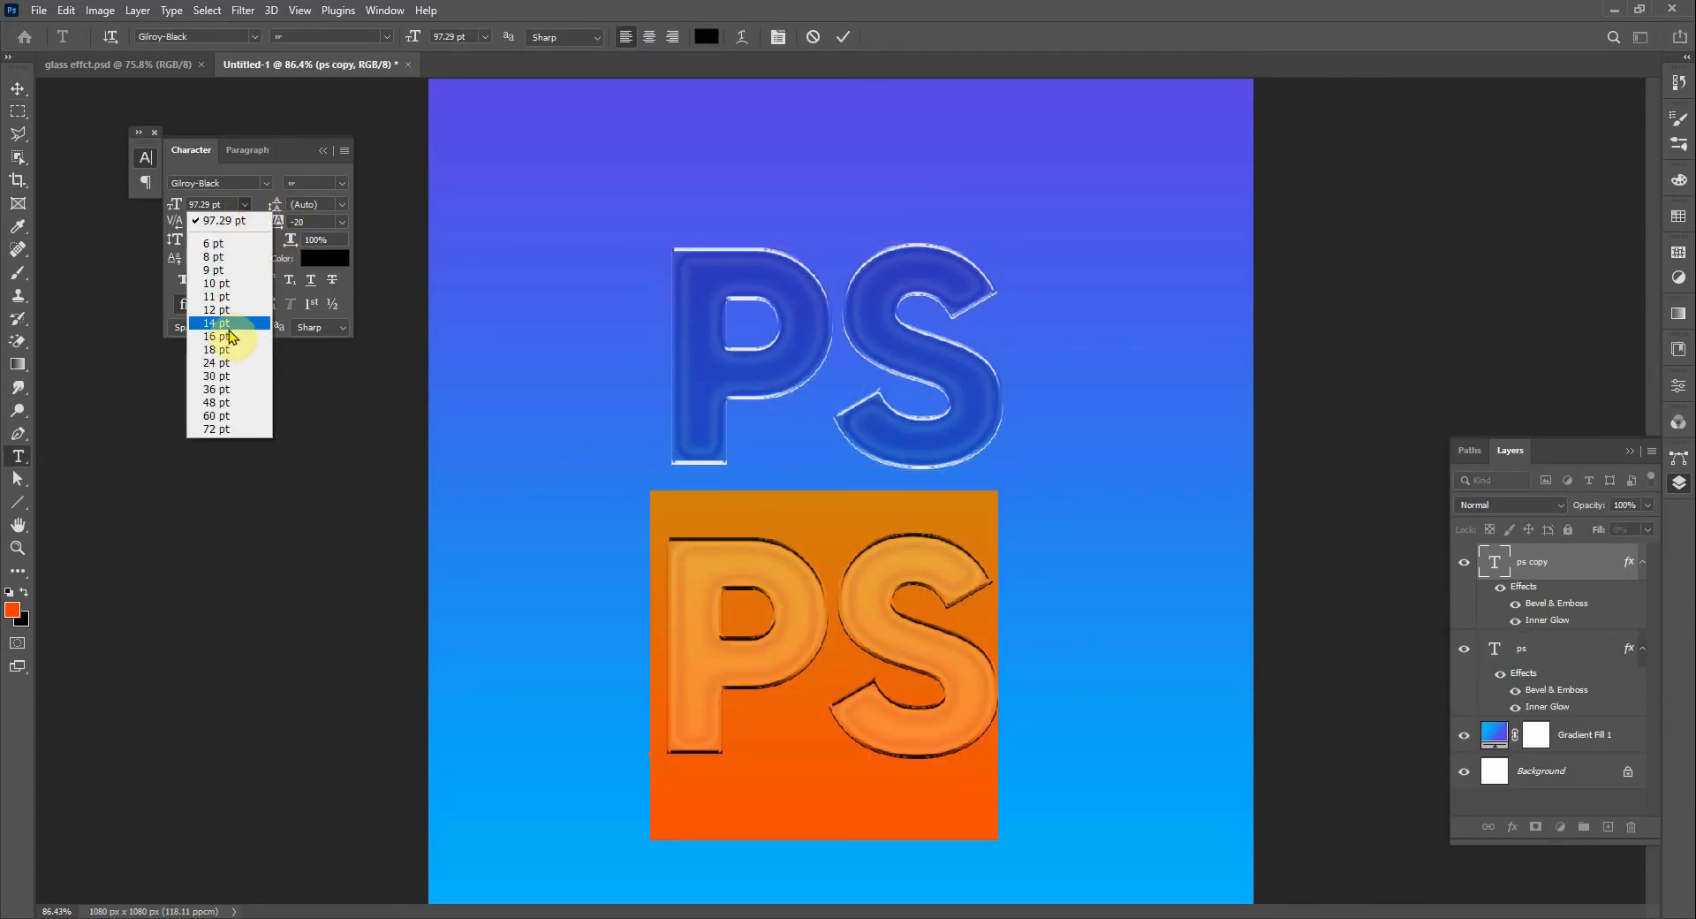
{"action": "left_click", "coordinate": [228, 347]}
{"action": "left_click", "coordinate": [241, 205]}
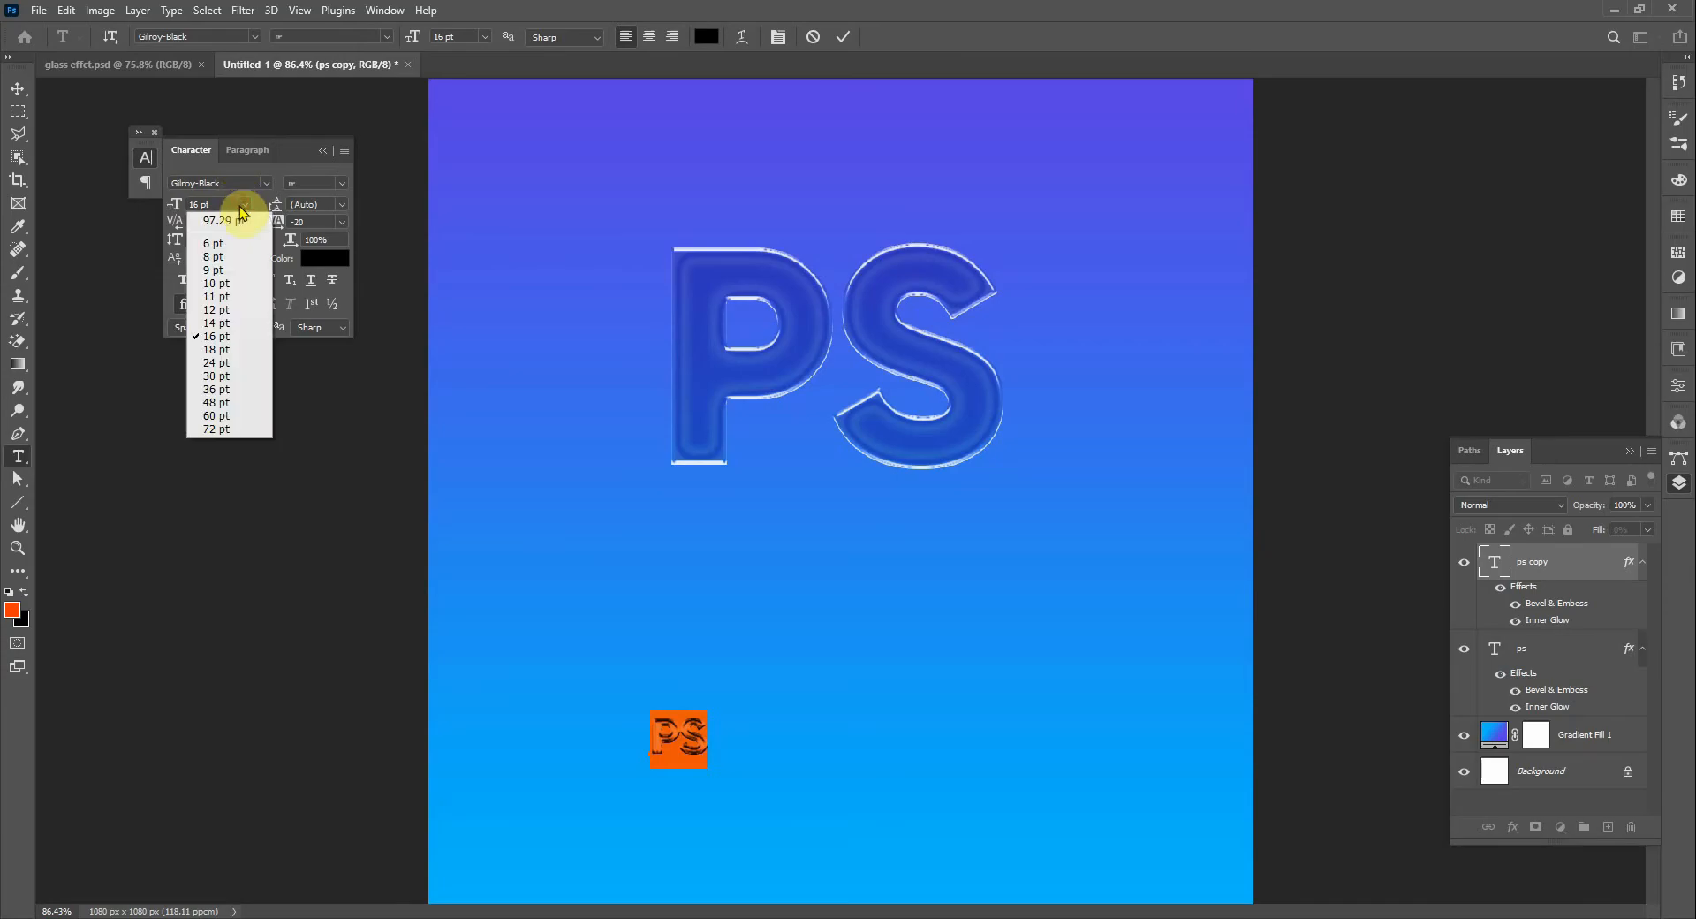
{"action": "left_click", "coordinate": [229, 363]}
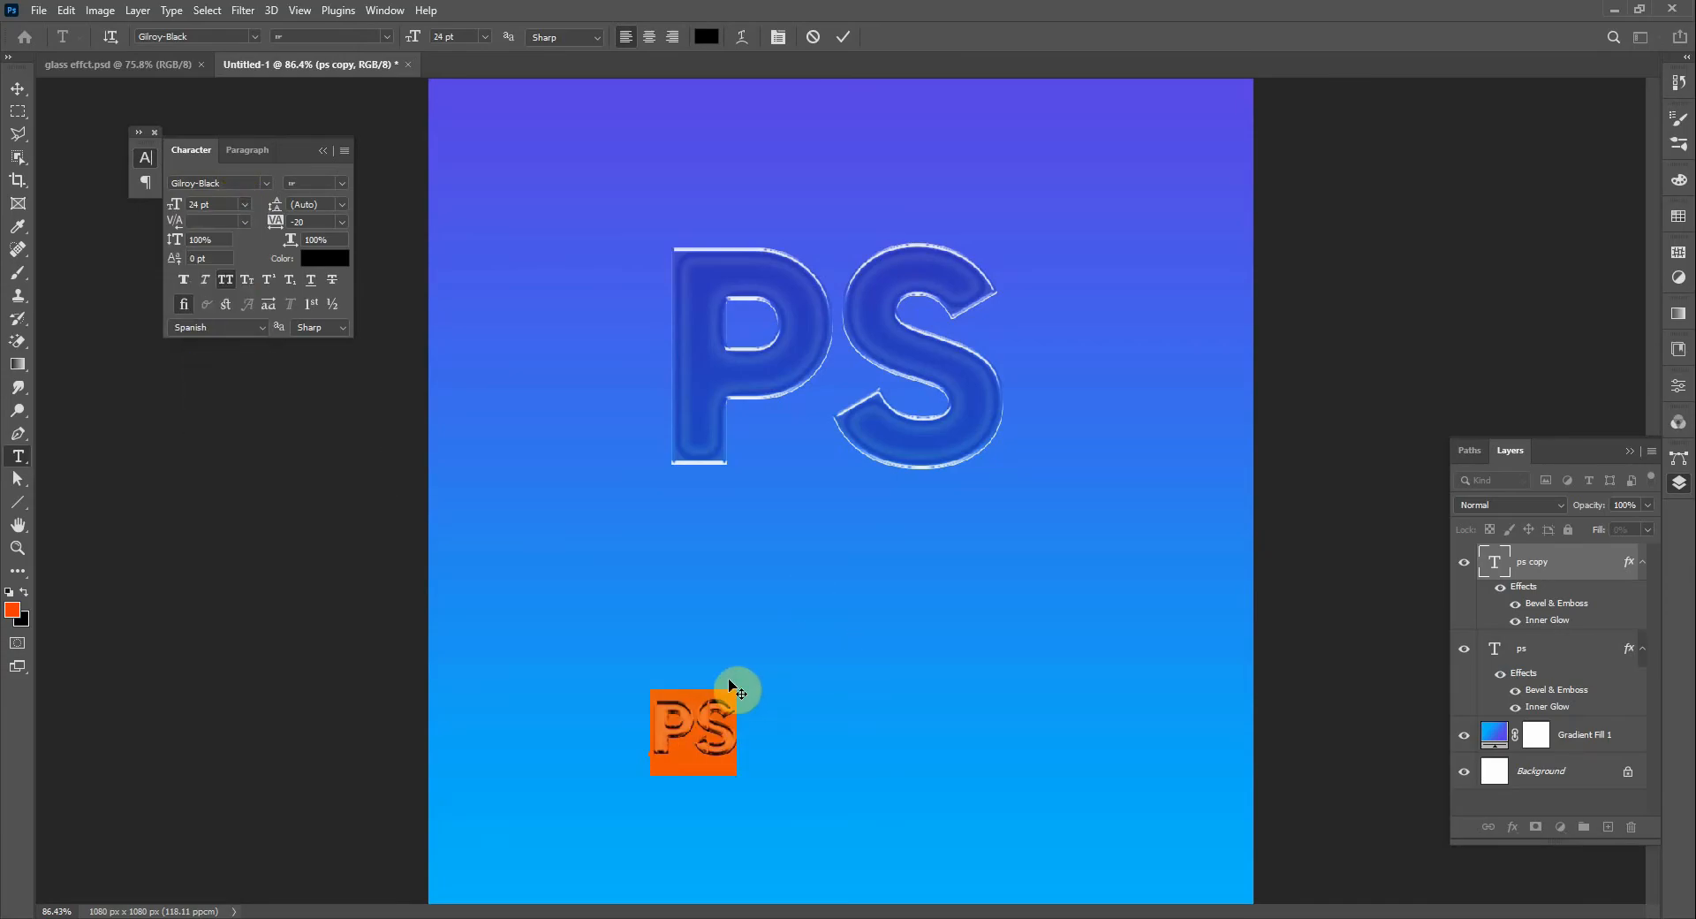
Replace the small copied text with "DESI CROWD" and commit the text edit
{"action": "type", "text": "DESIC"}
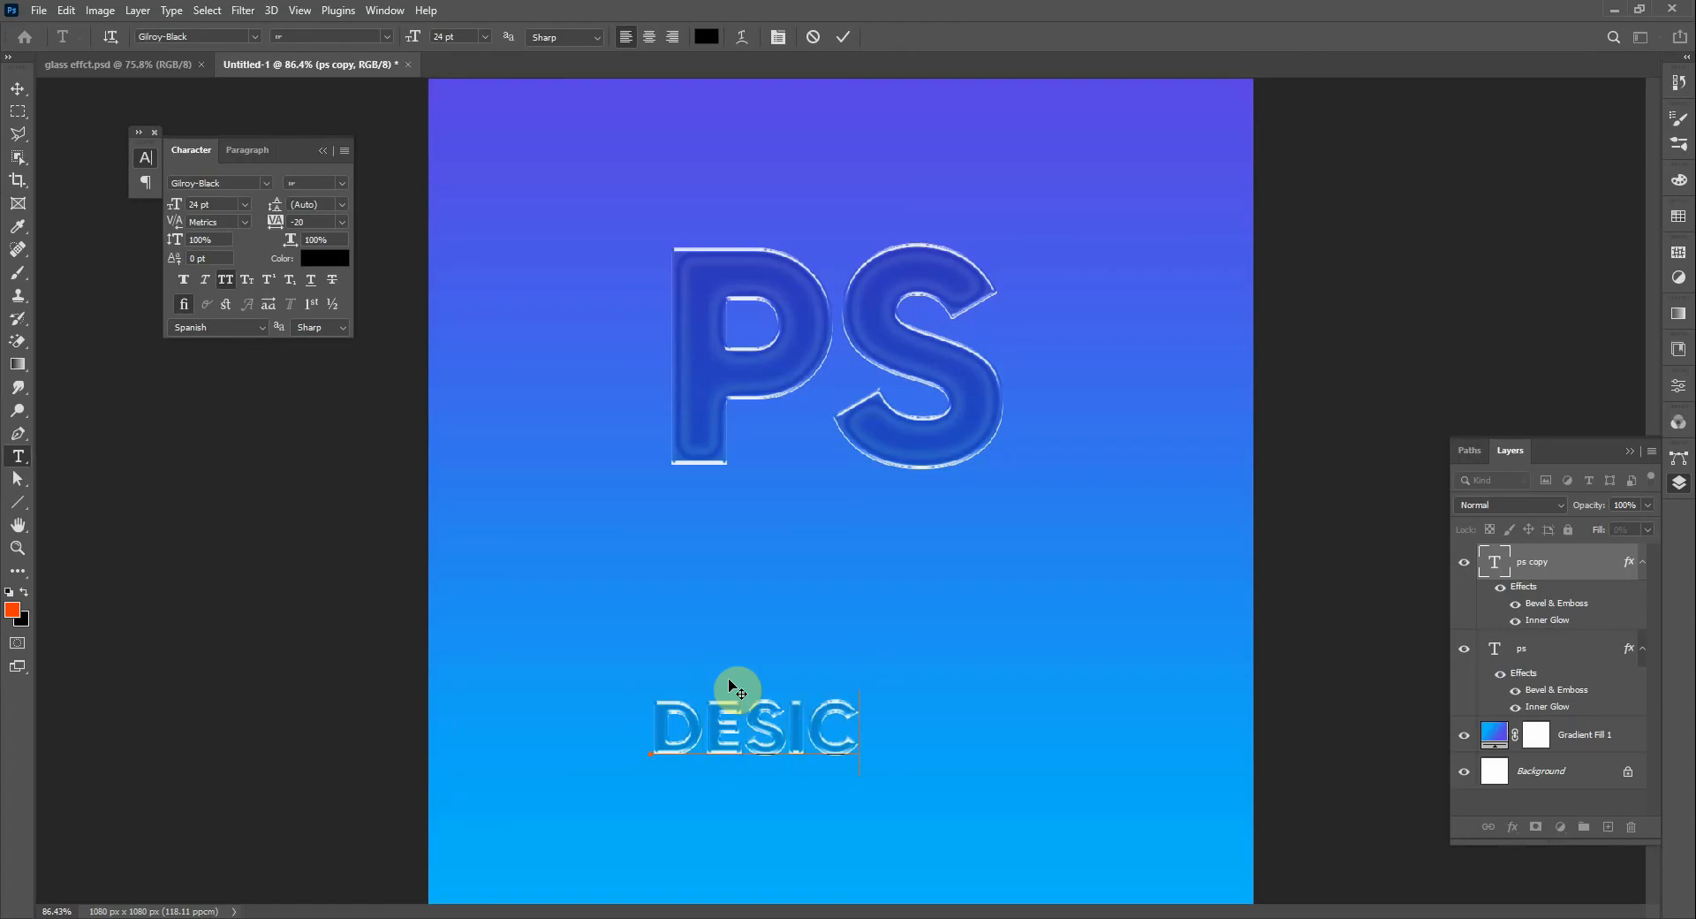
{"action": "type", "text": "ROWD"}
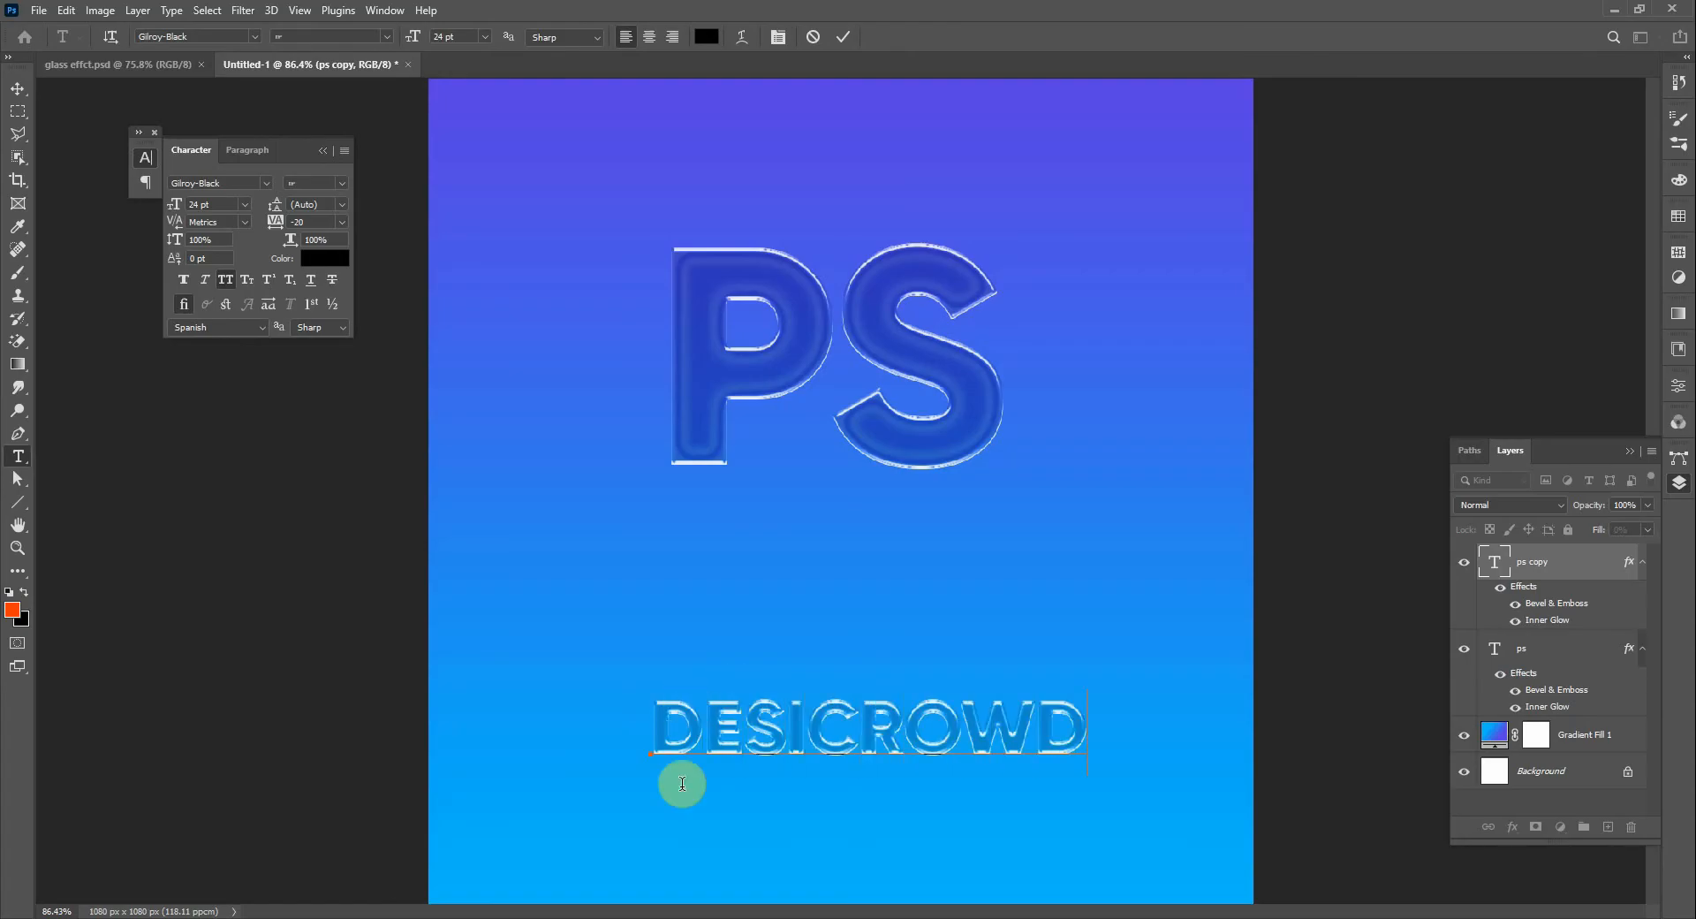
{"action": "left_click", "coordinate": [806, 756]}
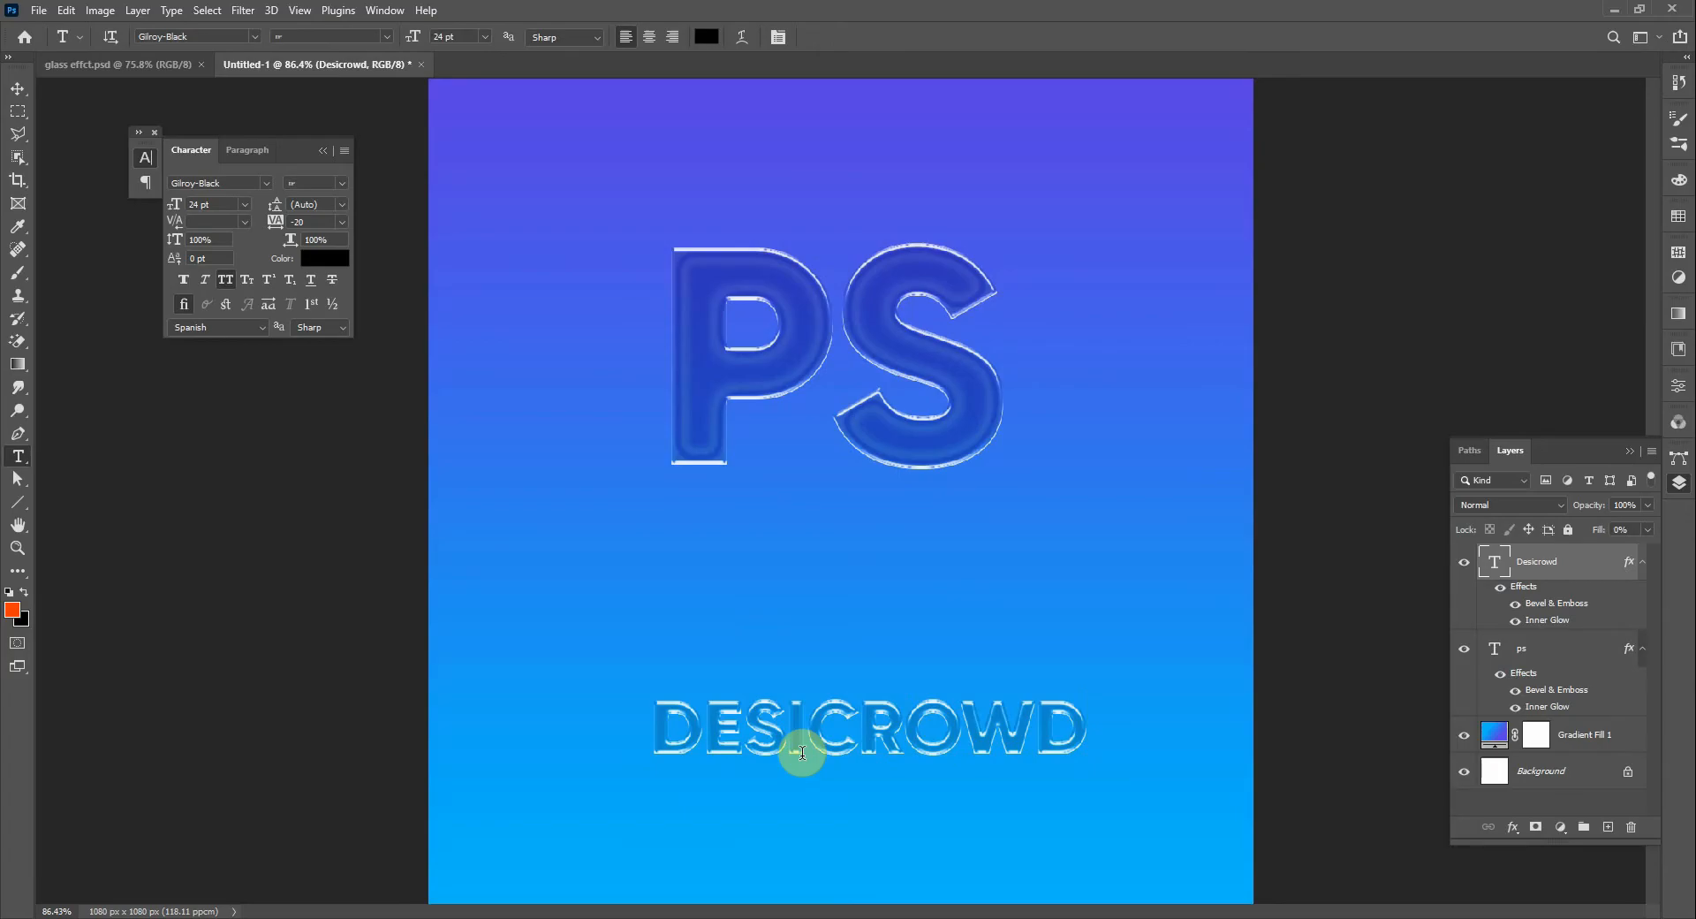
{"action": "left_click", "coordinate": [843, 36]}
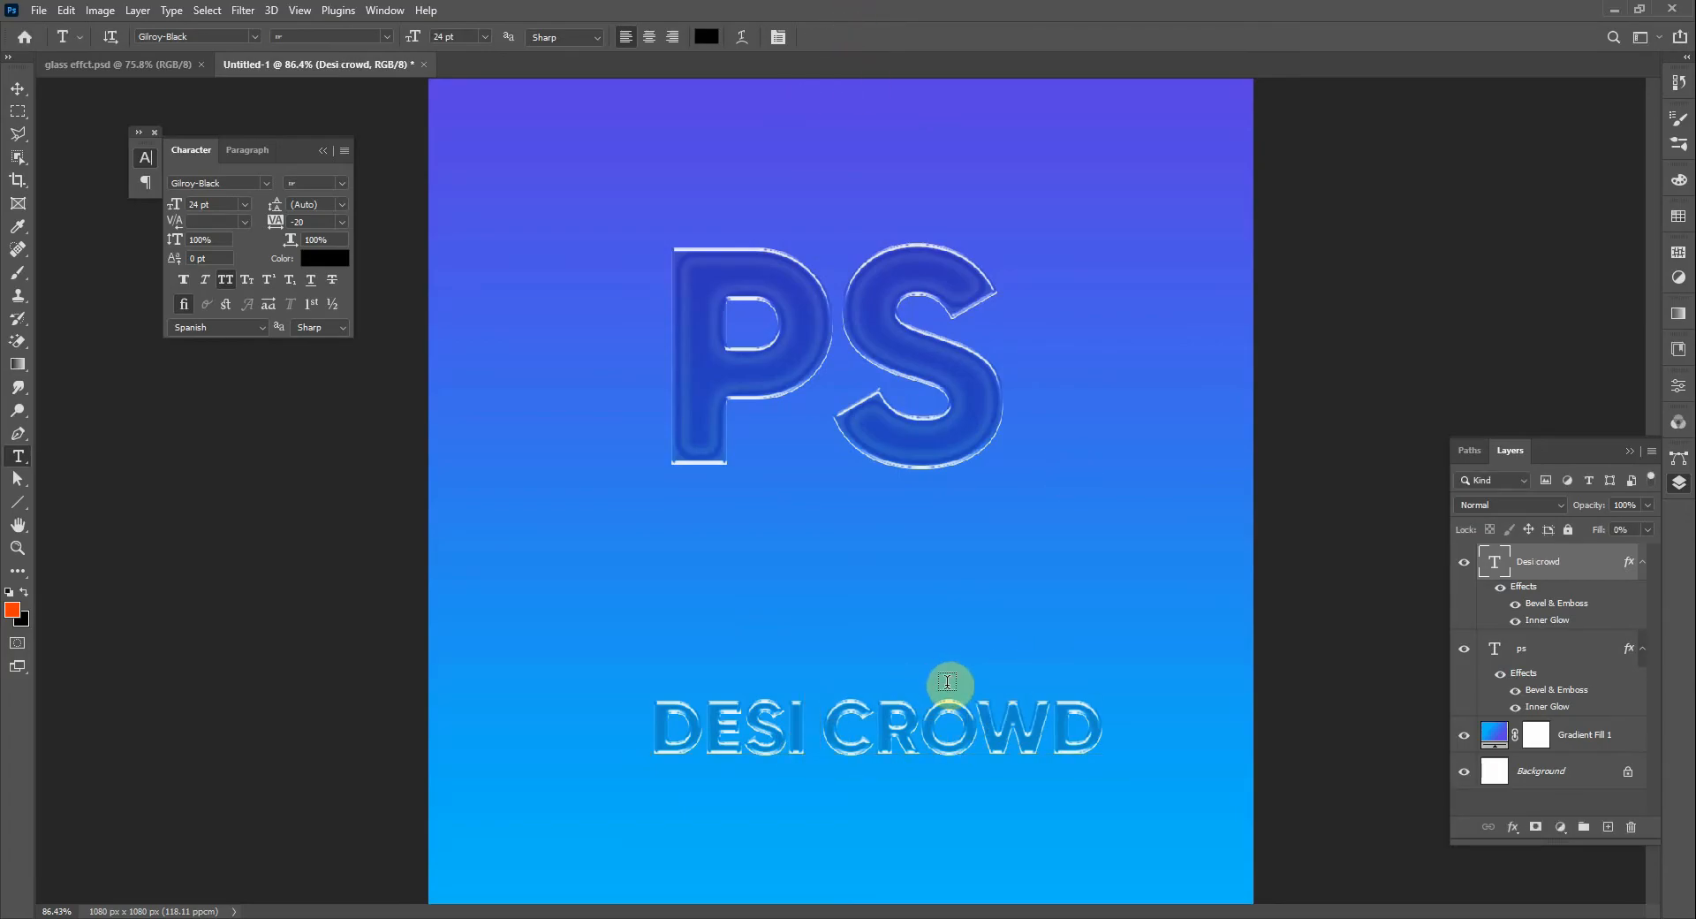
Move DESI CROWD up towards the PS text and shift PS slightly down so the two lines sit close together
{"action": "key", "text": "v"}
{"action": "left_click_drag", "start_coordinate": [889, 747], "coordinate": [848, 596]}
{"action": "left_click_drag", "start_coordinate": [886, 435], "coordinate": [892, 470]}
{"action": "left_click", "coordinate": [871, 583]}
Set the DESI CROWD bevel contour's range to 100%, lower its curve peak to about 66% output, and apply the layer style
{"action": "left_click", "coordinate": [1517, 605]}
{"action": "left_click", "coordinate": [1517, 605]}
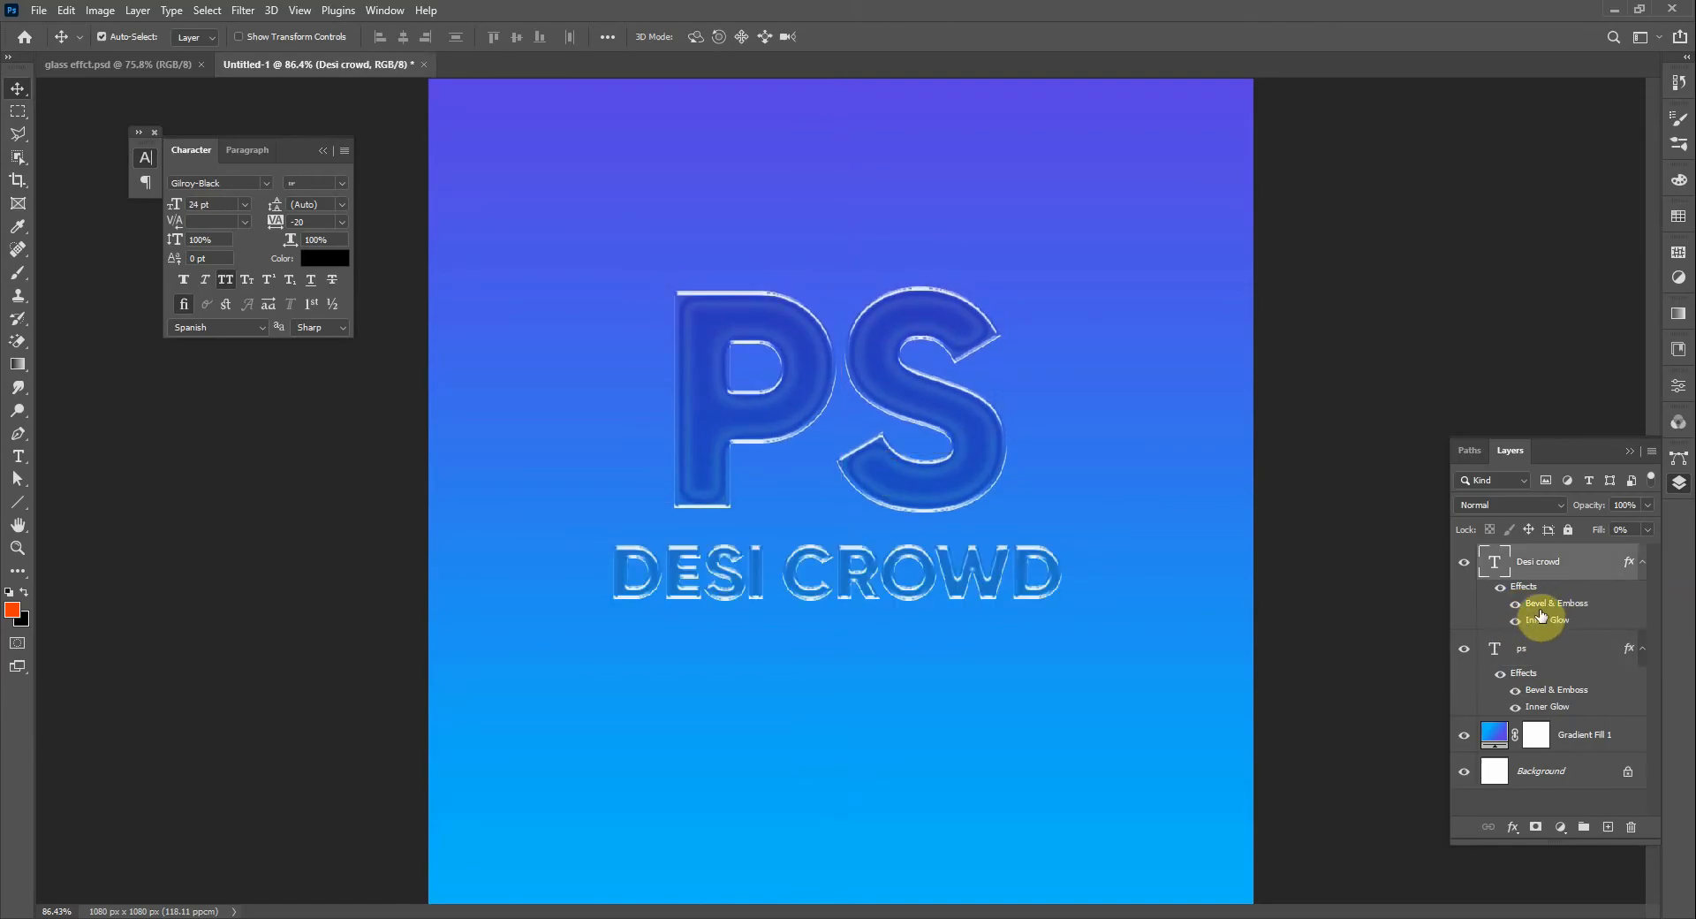
{"action": "double_click", "coordinate": [1527, 608]}
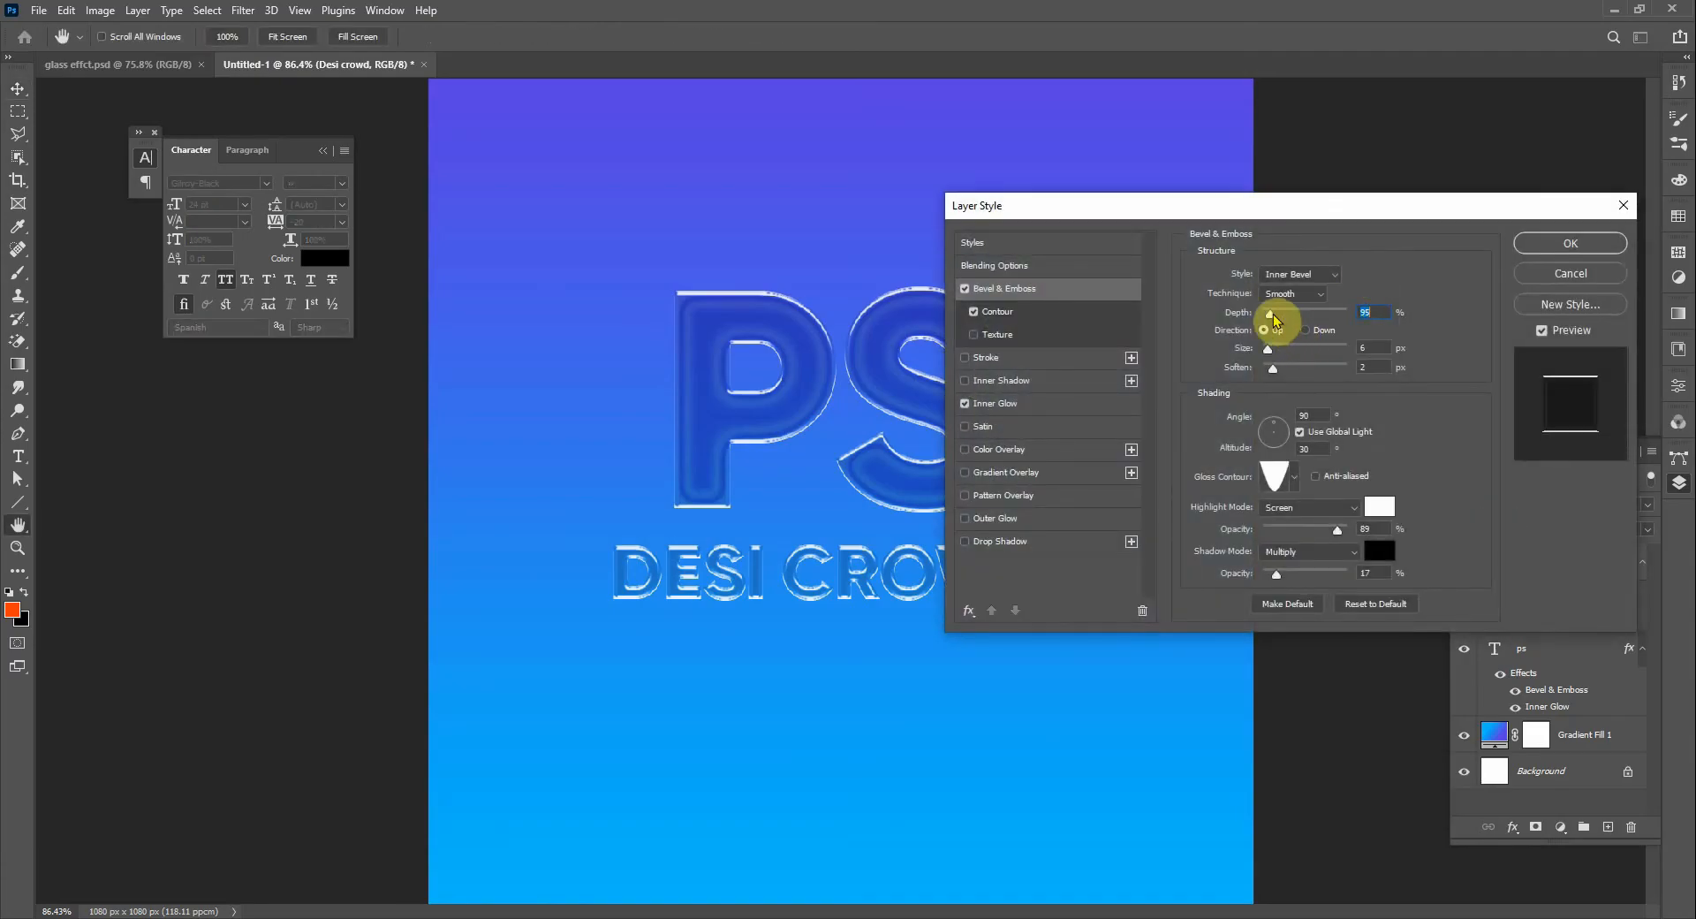
{"action": "left_click", "coordinate": [1011, 314]}
{"action": "left_click_drag", "start_coordinate": [1275, 313], "coordinate": [1322, 314]}
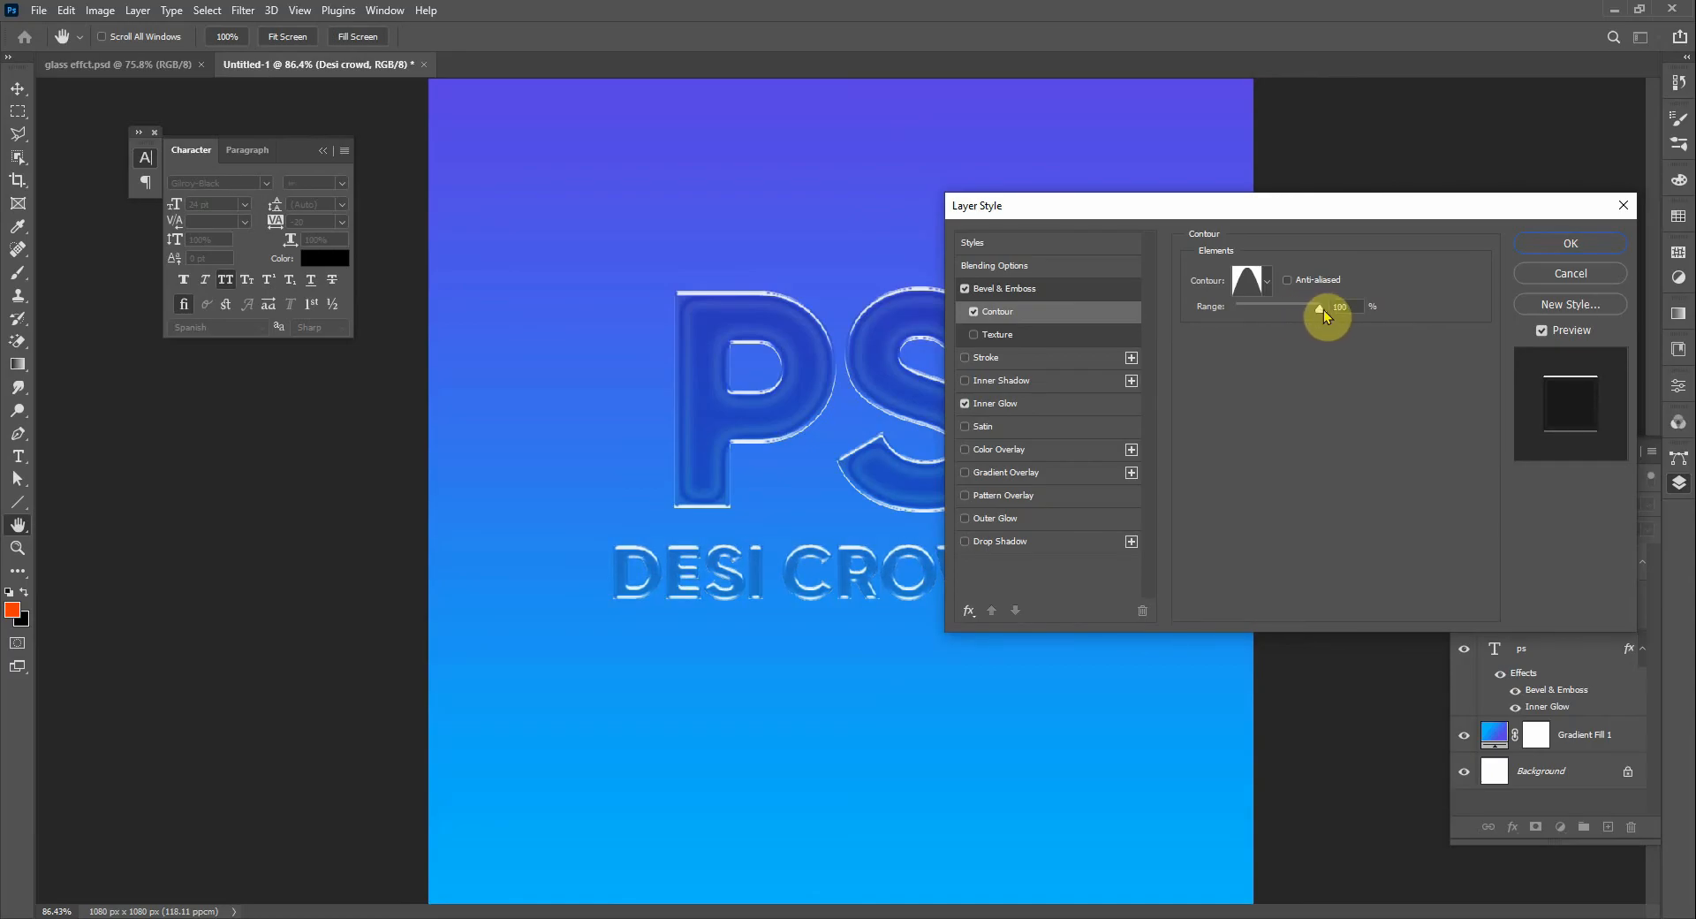
{"action": "left_click", "coordinate": [1249, 281]}
{"action": "left_click_drag", "start_coordinate": [1285, 502], "coordinate": [1284, 583]}
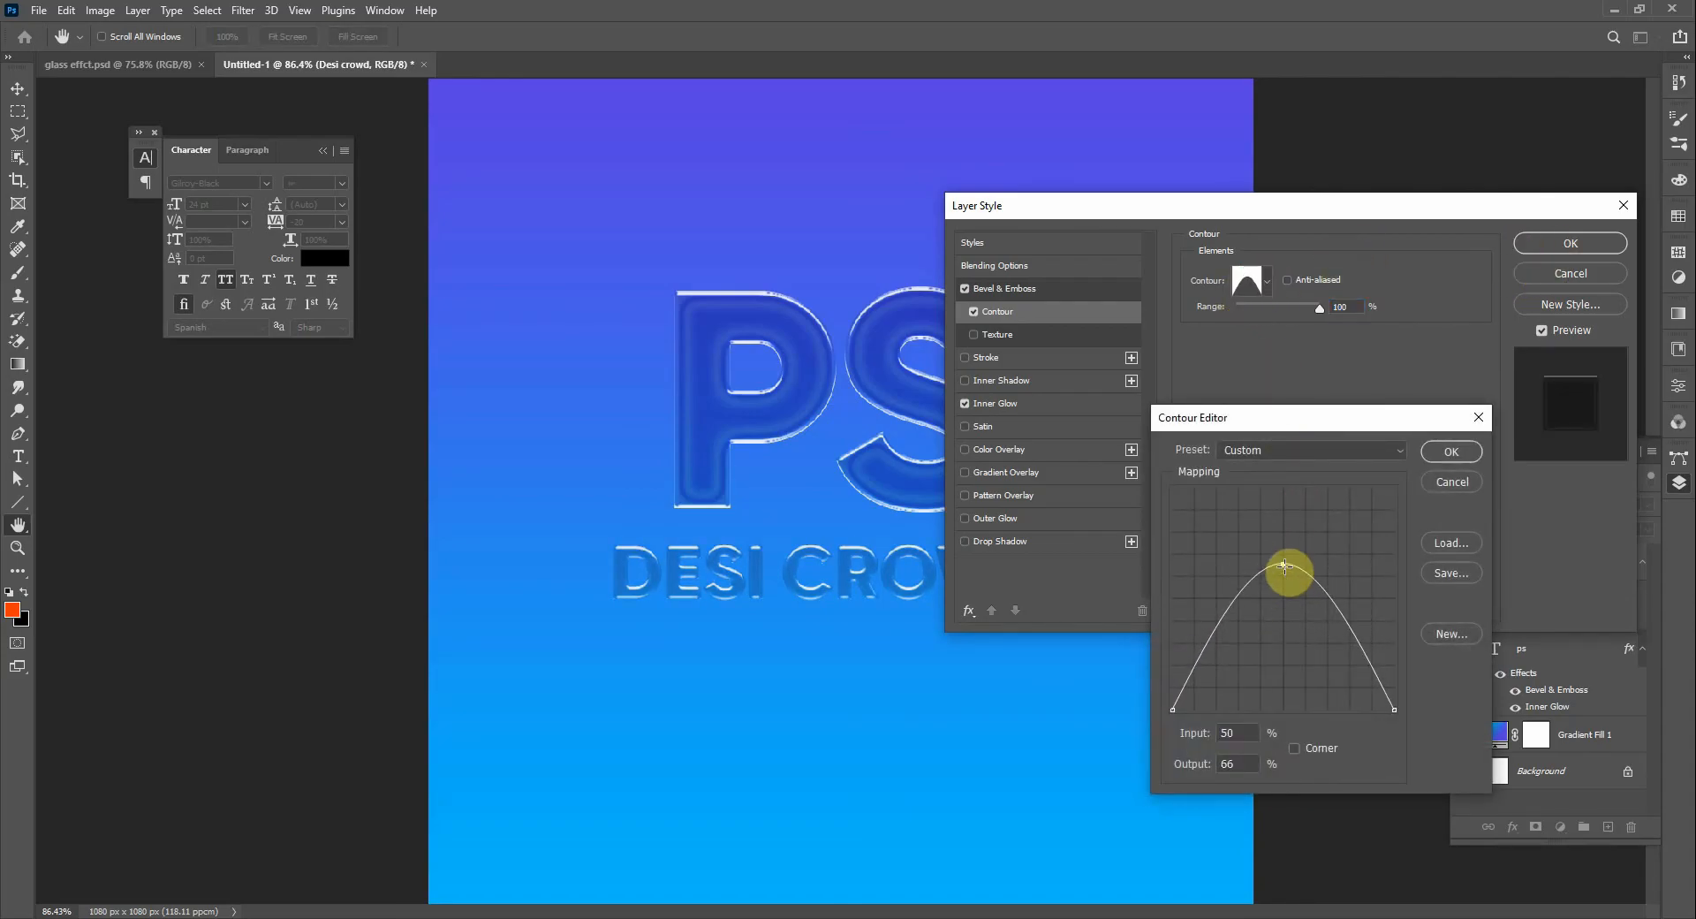
{"action": "left_click", "coordinate": [1451, 452]}
{"action": "left_click", "coordinate": [1012, 296]}
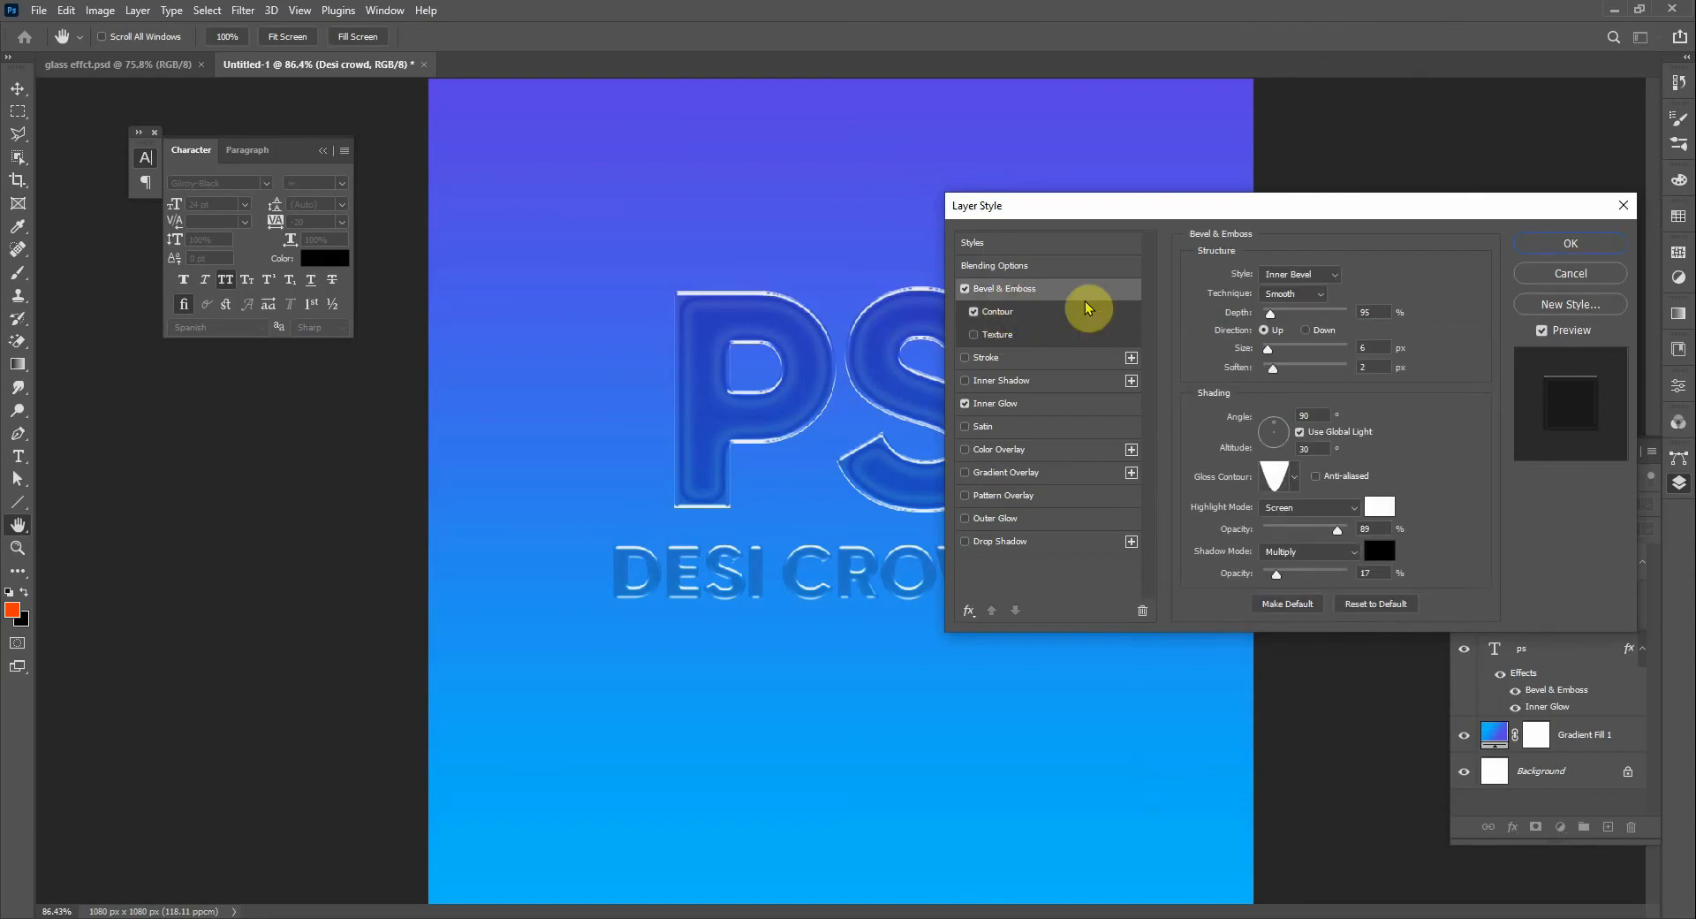
{"action": "left_click", "coordinate": [1571, 243]}
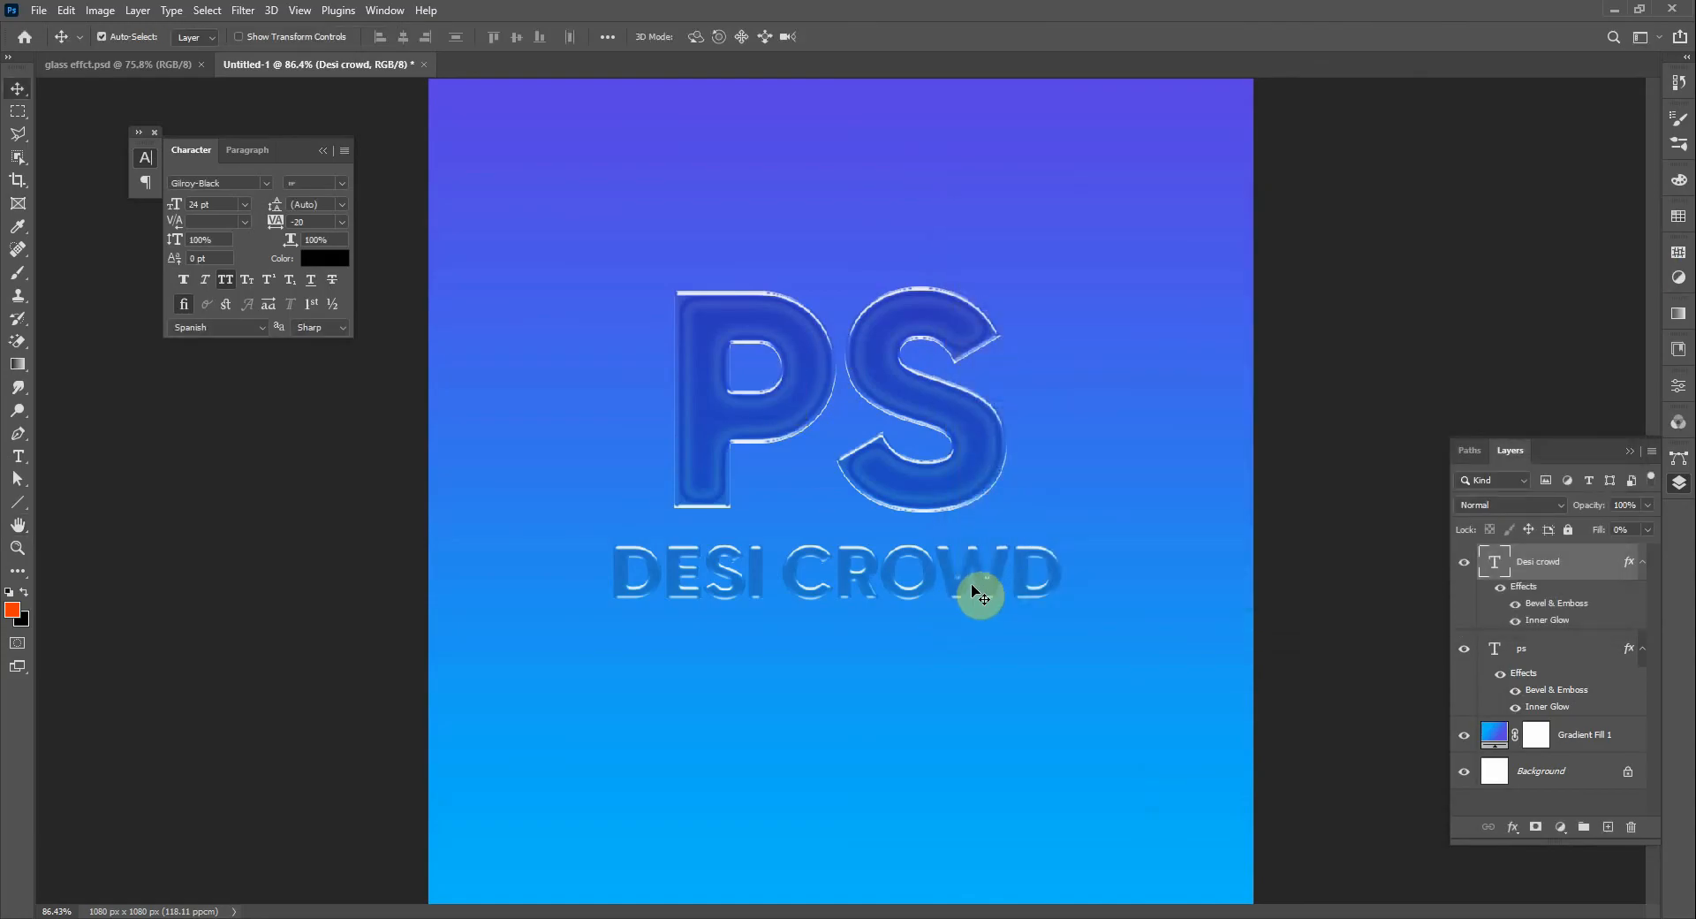
Set the PS bevel contour's range to 100%, move its curve peak to 39% input and 80% output, and apply the layer style
{"action": "left_click", "coordinate": [977, 435]}
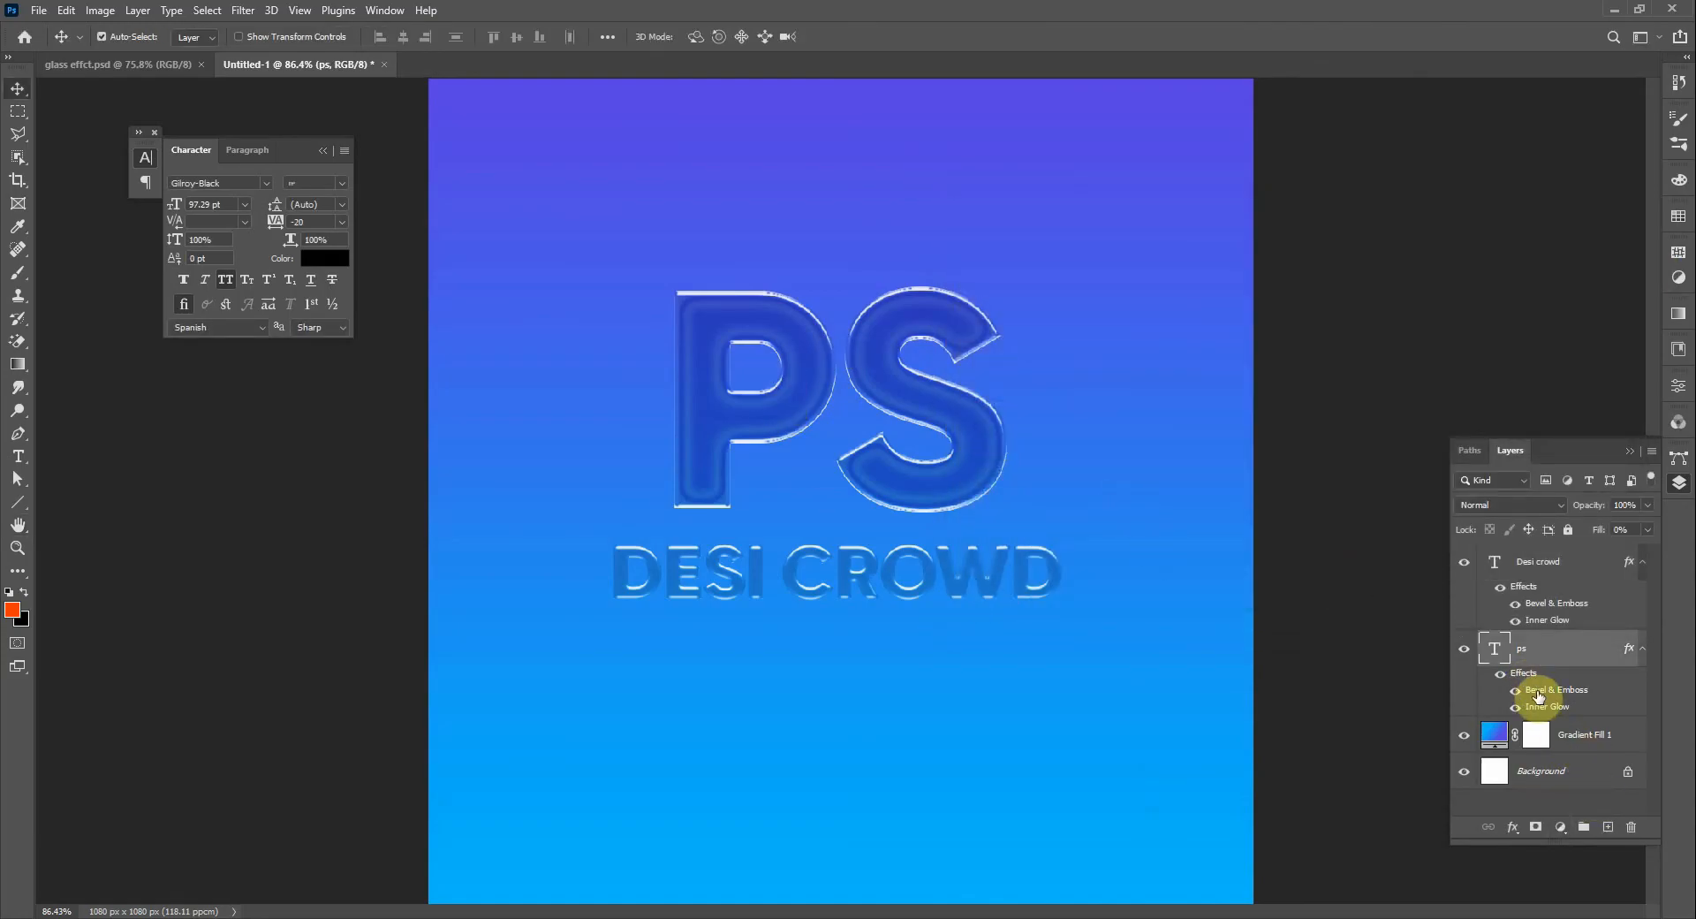
{"action": "double_click", "coordinate": [1579, 700]}
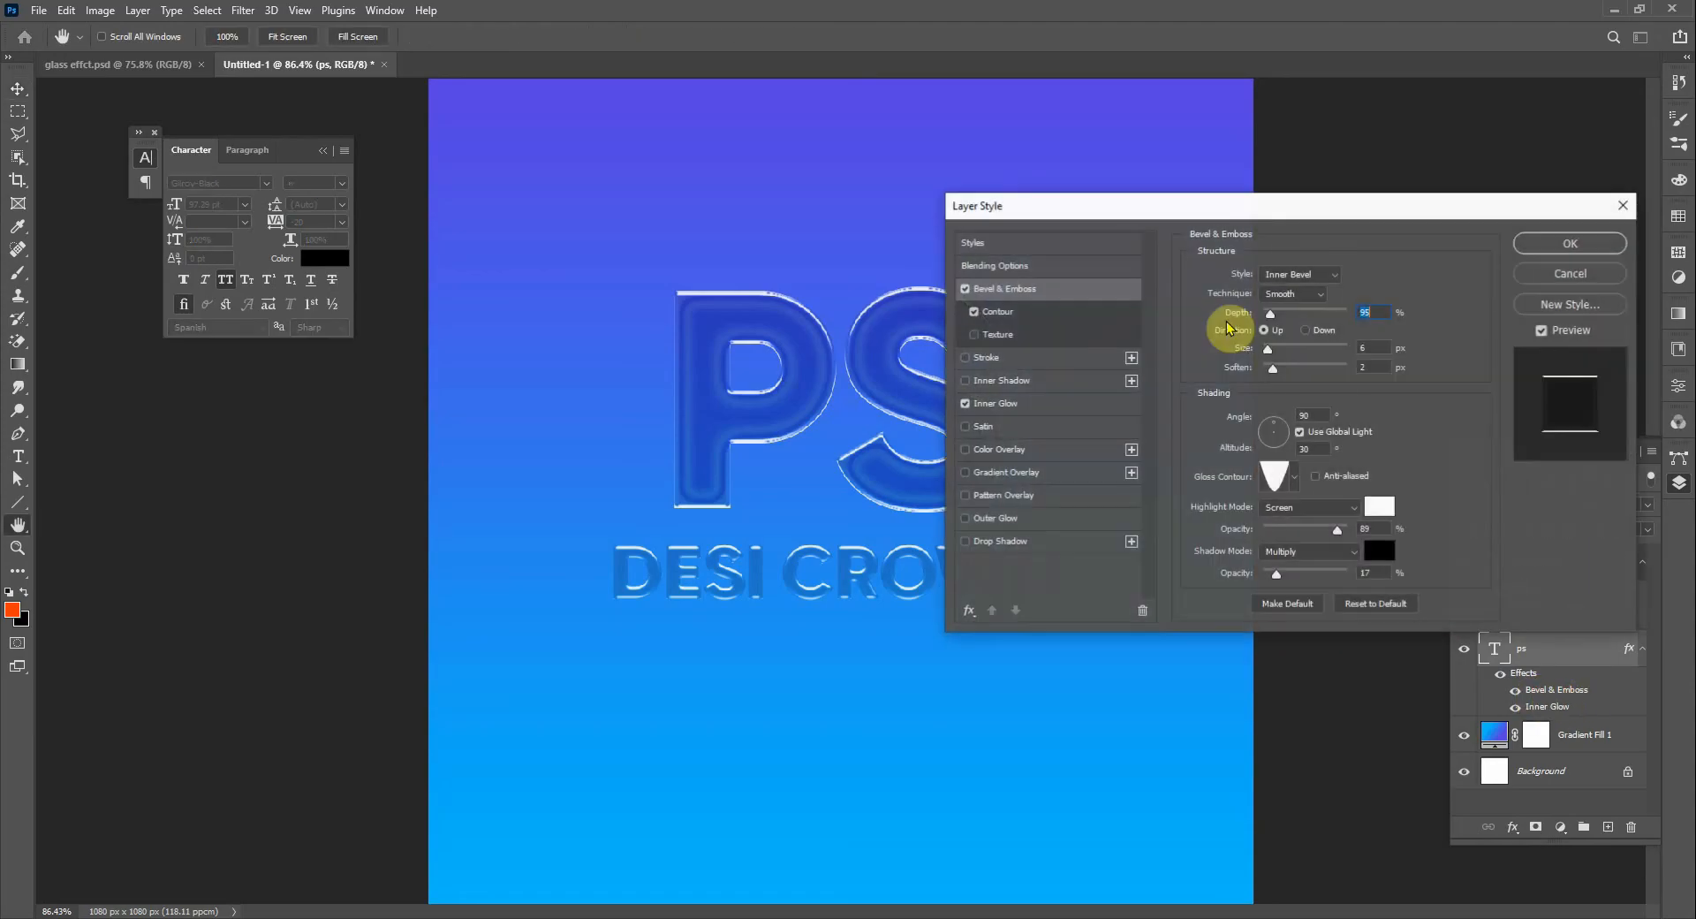
{"action": "left_click", "coordinate": [997, 311]}
{"action": "left_click_drag", "start_coordinate": [1279, 309], "coordinate": [1350, 312]}
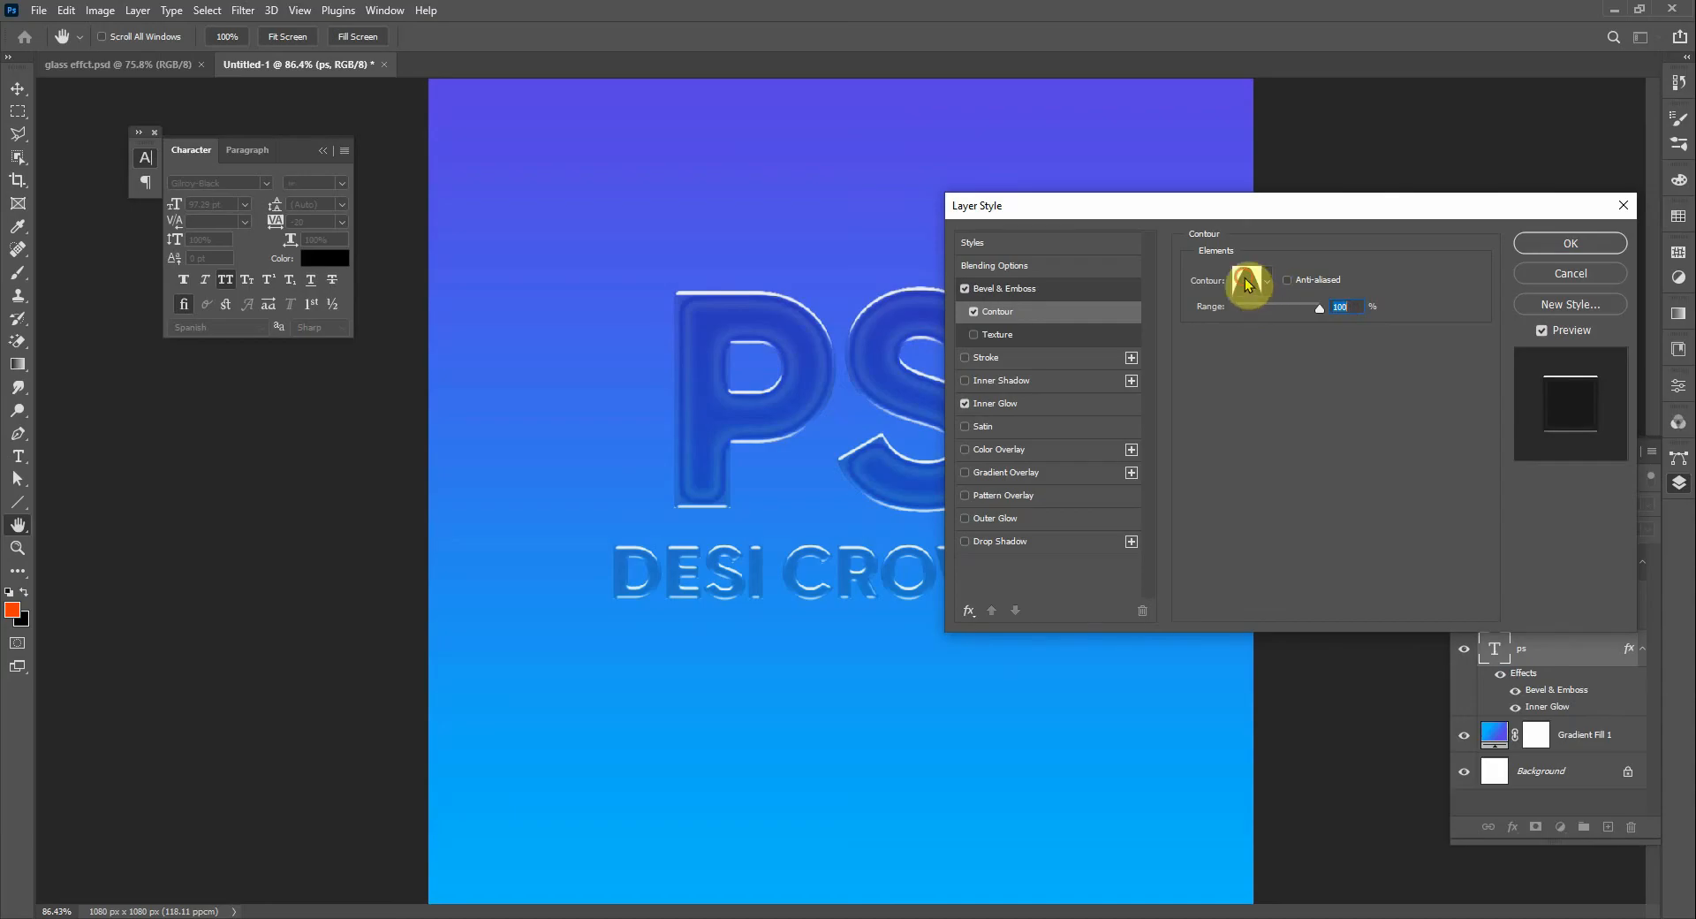
{"action": "left_click", "coordinate": [1246, 283]}
{"action": "mouse_move", "coordinate": [1281, 510]}
{"action": "left_mouse_down"}
{"action": "mouse_move", "coordinate": [1249, 623]}
{"action": "mouse_move", "coordinate": [1269, 587]}
{"action": "mouse_move", "coordinate": [1259, 531]}
{"action": "left_mouse_up"}
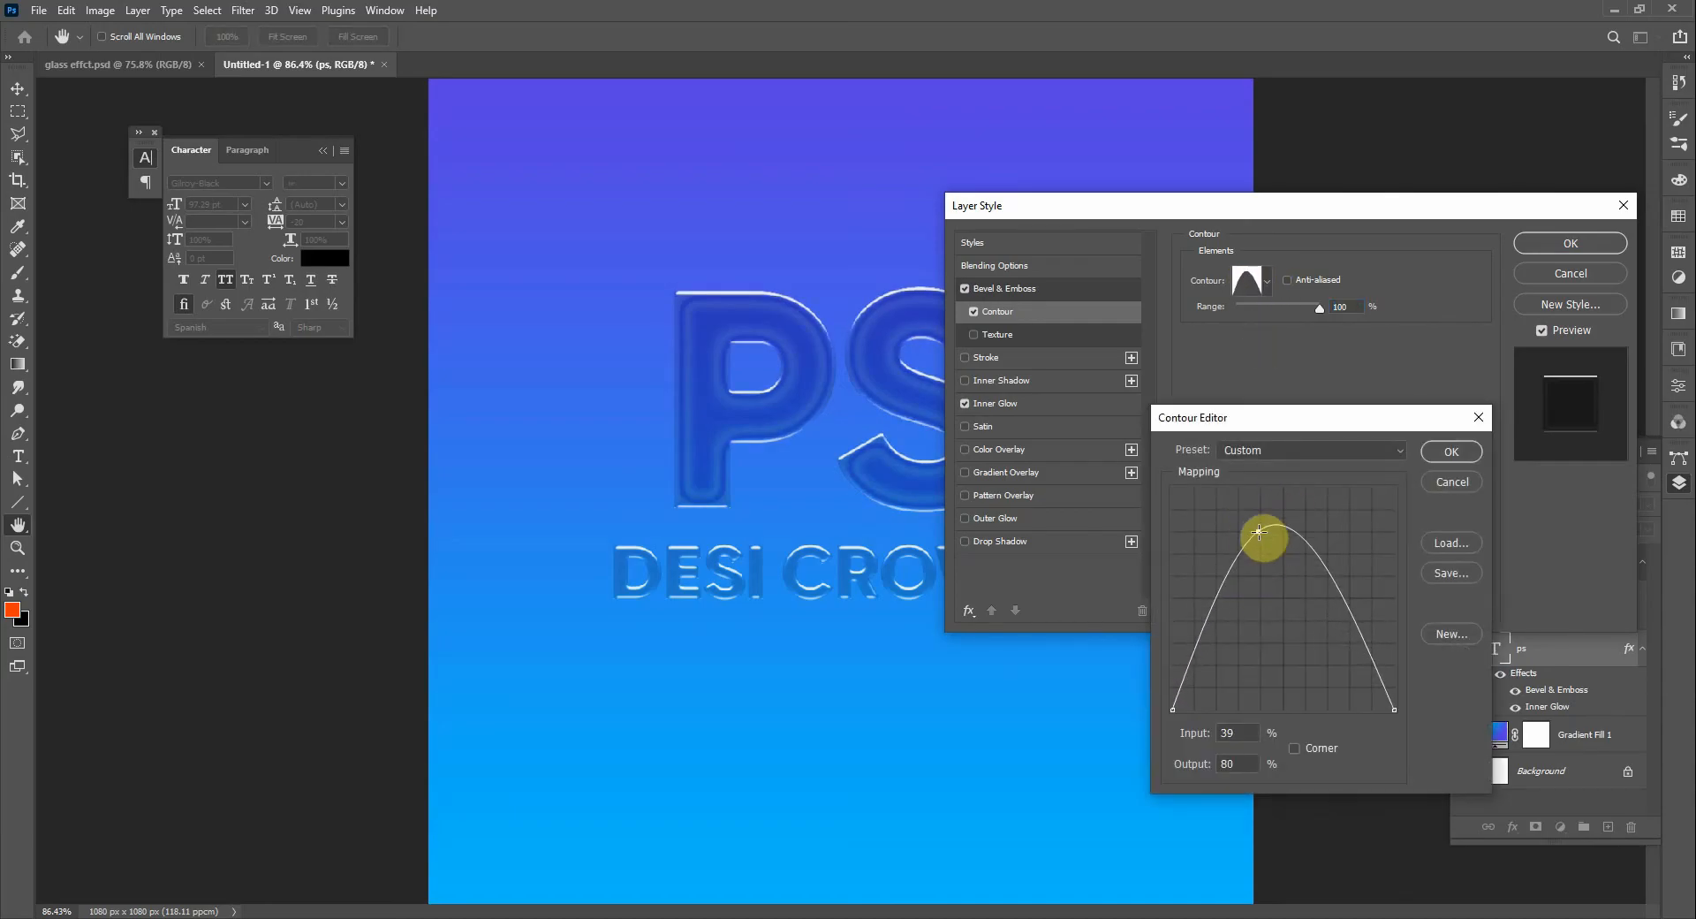
{"action": "left_click", "coordinate": [1452, 452]}
{"action": "left_click", "coordinate": [1582, 244]}
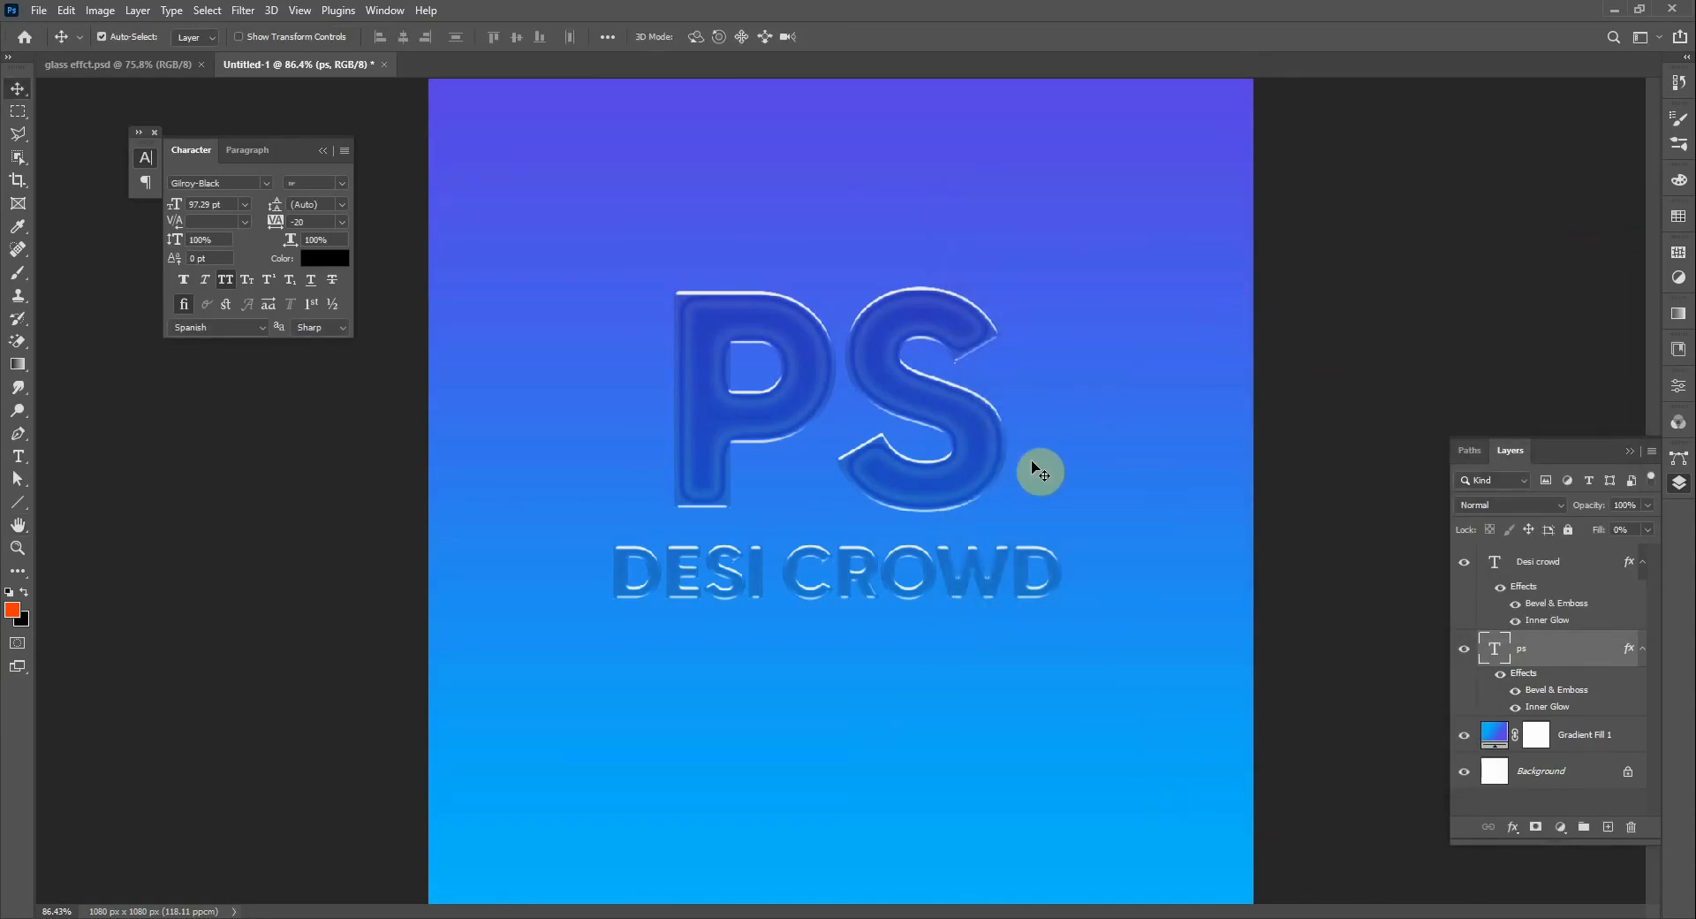
Compare the two text lines with the finished design in glass effct.psd
{"action": "left_click", "coordinate": [121, 70]}
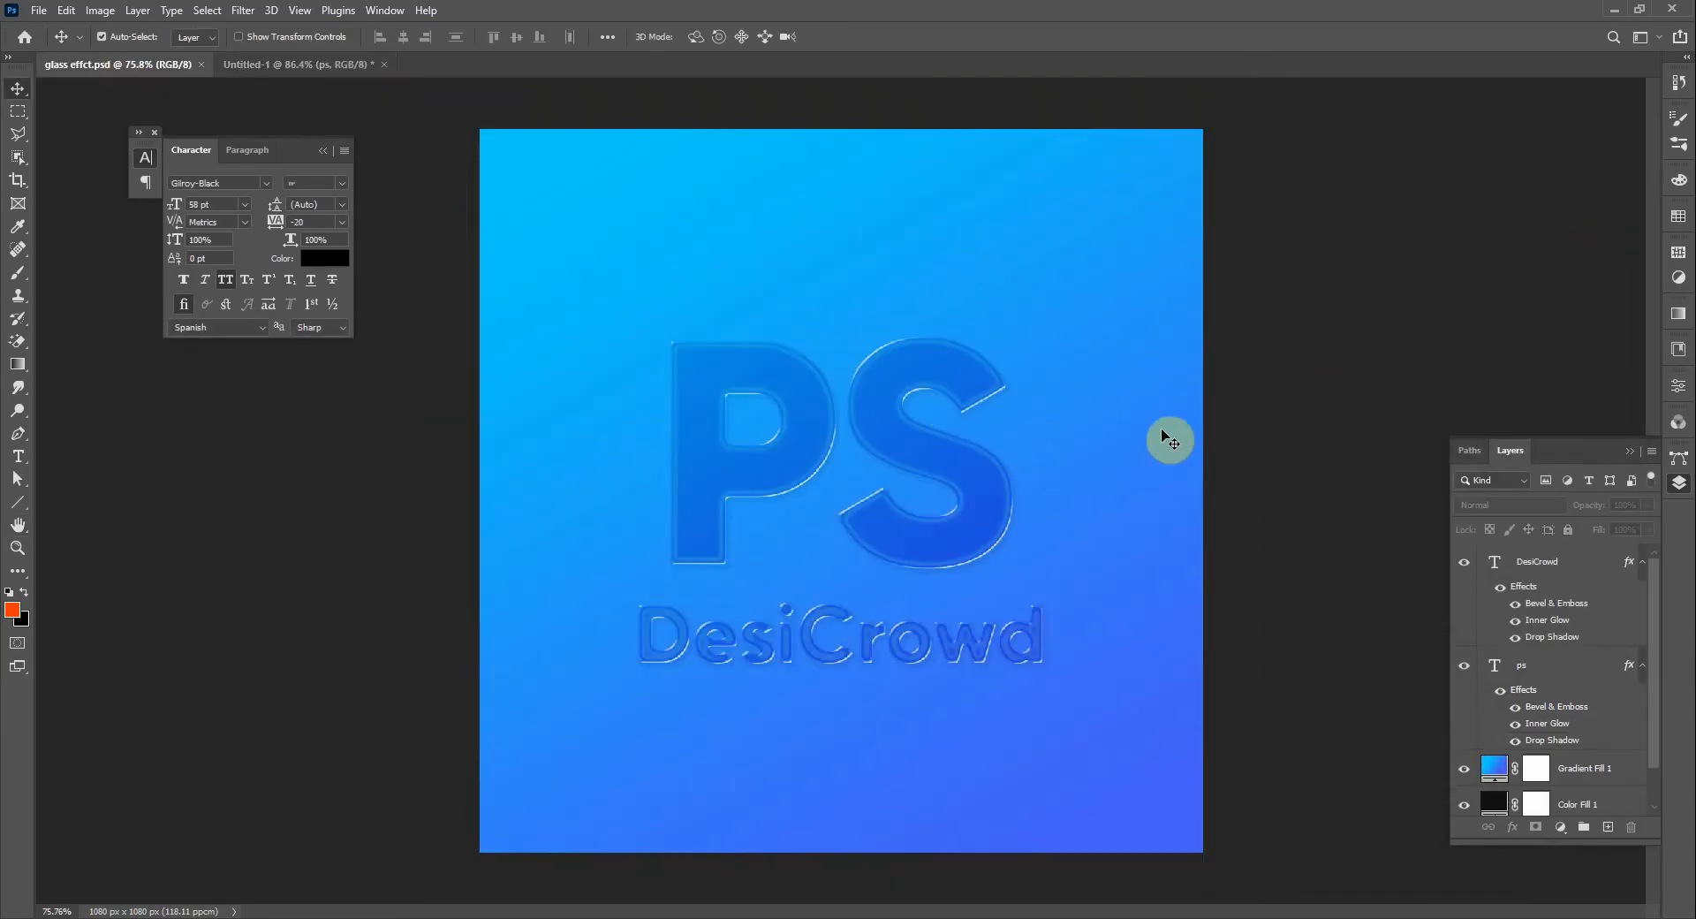